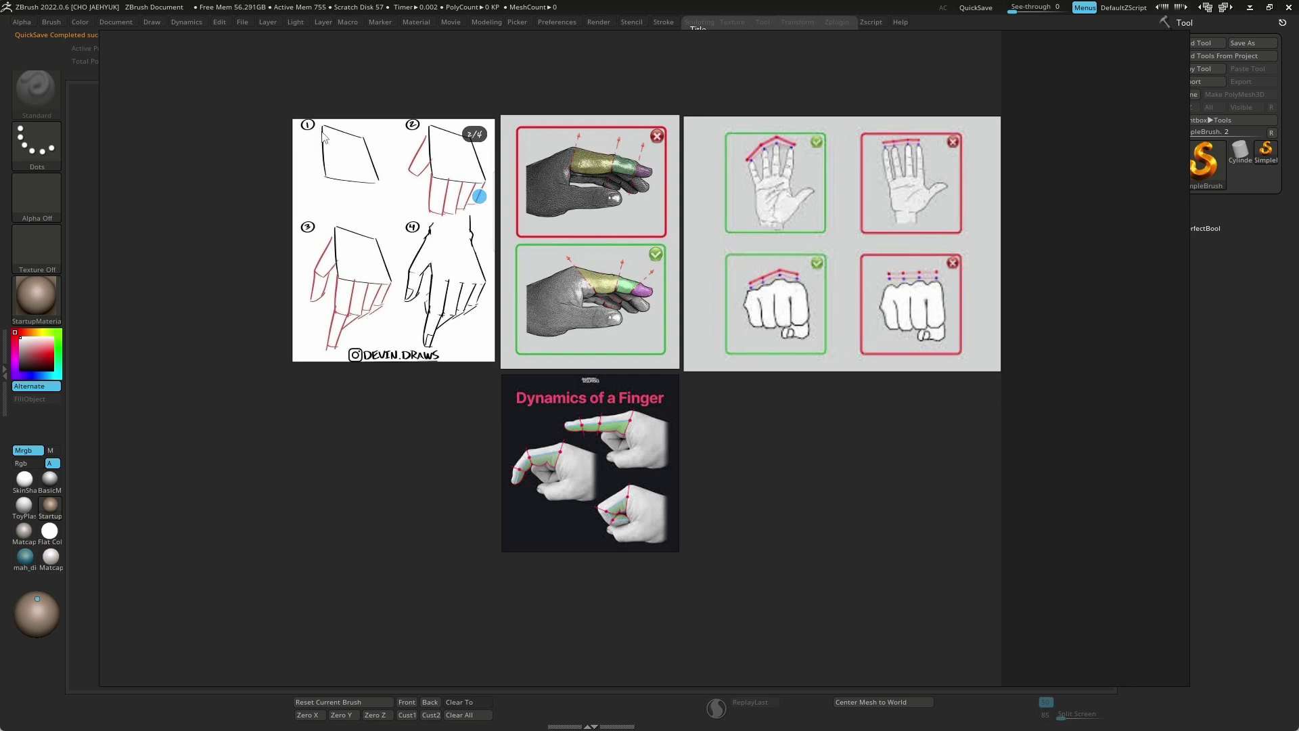
# Reposition the hand drawing reference image and then deselect it.
pyautogui.moveTo(323, 143); pyautogui.dragTo(339, 162)
pyautogui.moveTo(421, 295); pyautogui.dragTo(410, 255)
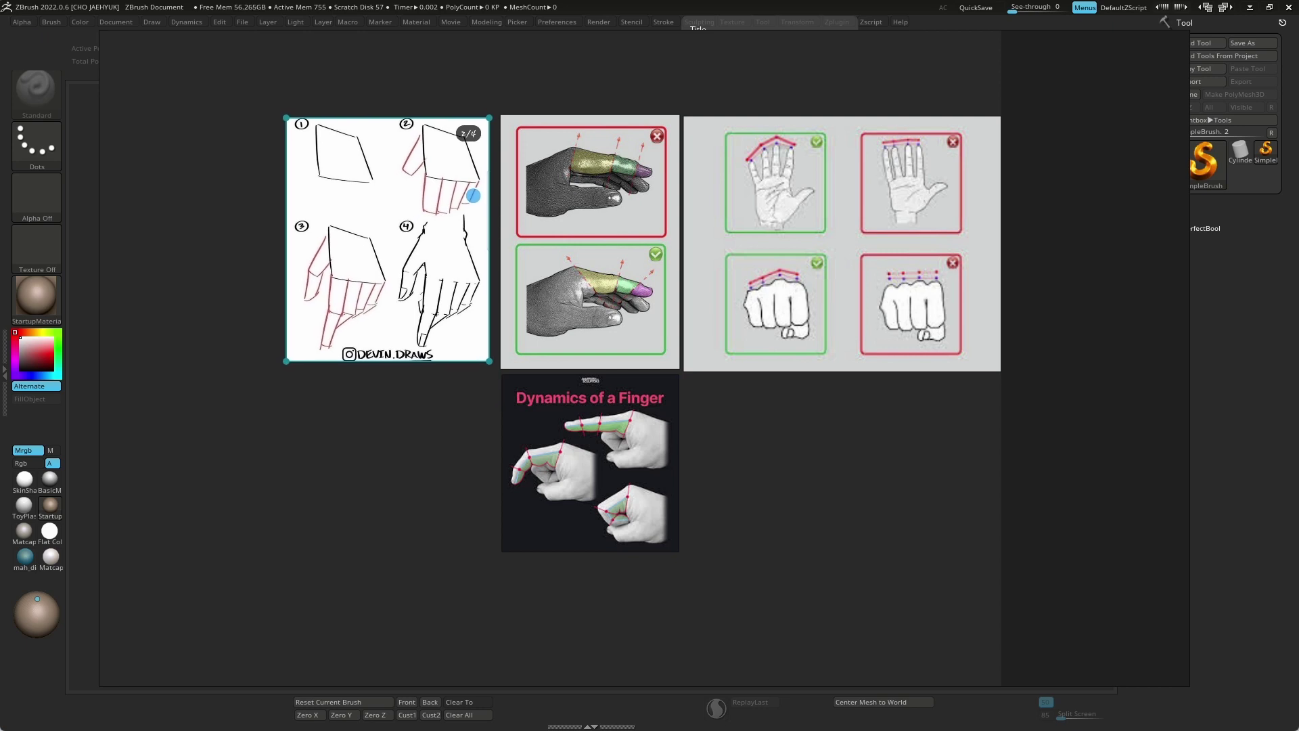
pyautogui.click(503, 90)
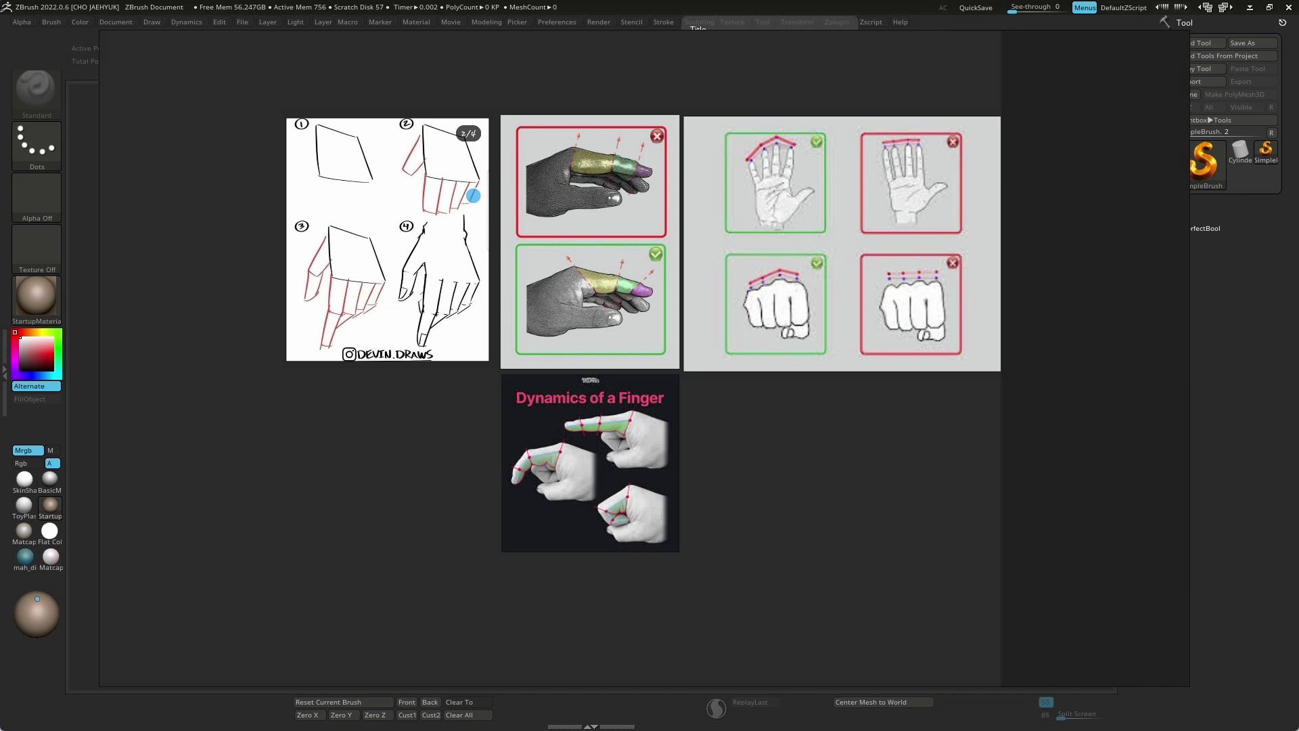
# Trace blue guide lines over sketch panels 1 and 2 and the finger photo.
pyautogui.moveTo(317, 179)
pyautogui.mouseDown()
pyautogui.moveTo(367, 166)
pyautogui.moveTo(377, 184)
pyautogui.moveTo(446, 214)
pyautogui.mouseUp()
pyautogui.moveTo(424, 176); pyautogui.dragTo(464, 178)
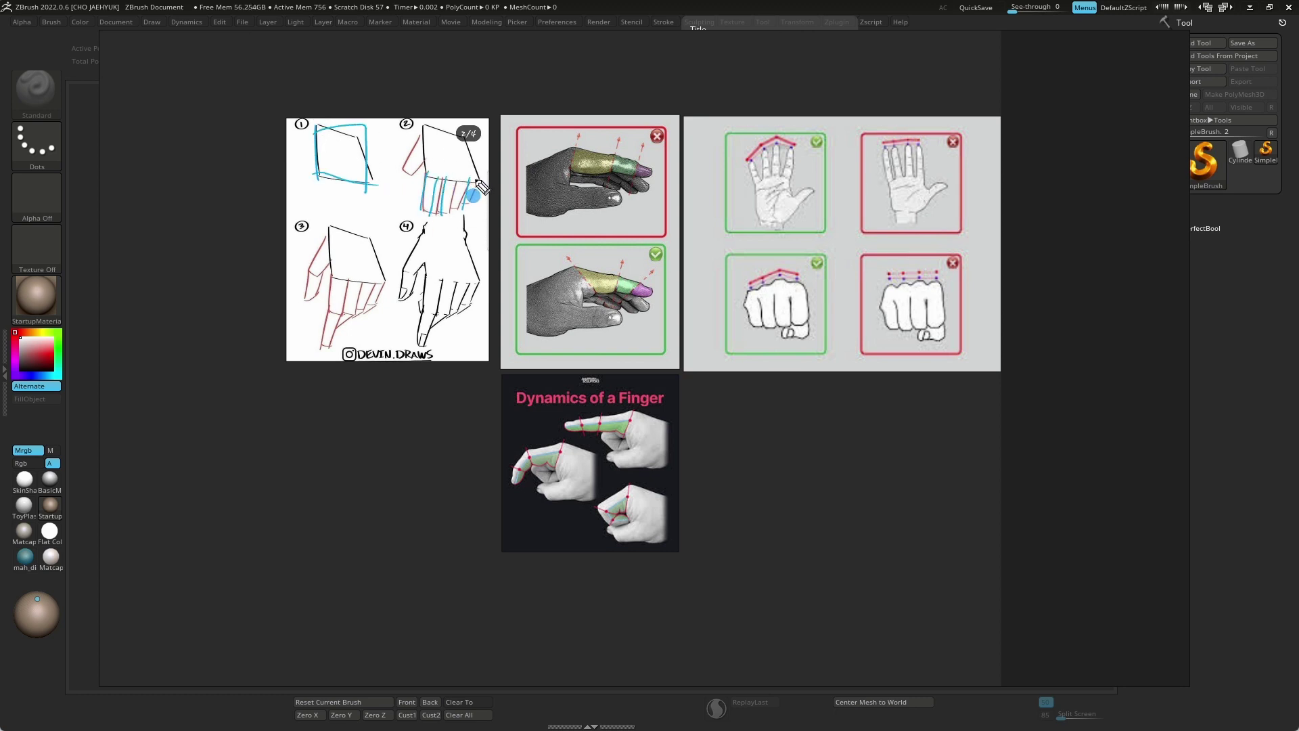
pyautogui.moveTo(423, 134); pyautogui.dragTo(400, 169)
pyautogui.moveTo(575, 144); pyautogui.dragTo(655, 163)
pyautogui.moveTo(560, 167); pyautogui.dragTo(655, 180)
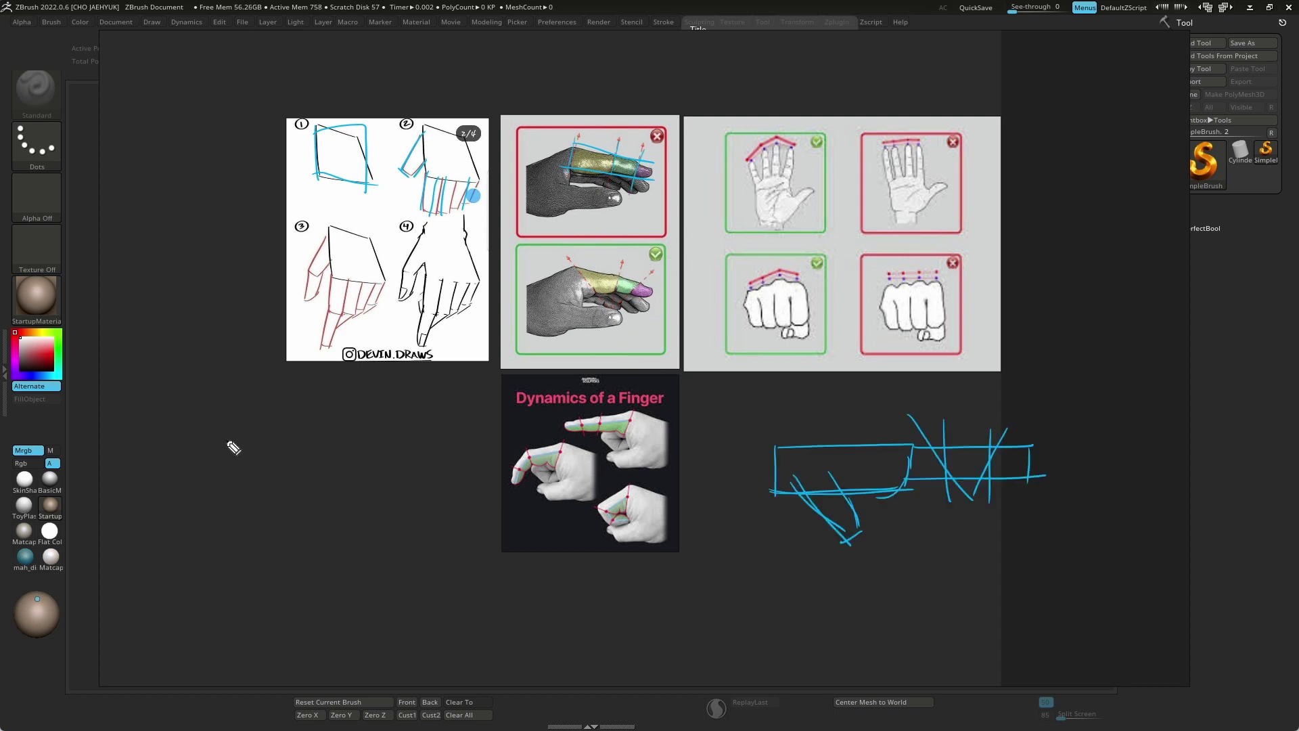
# Sketch a rectangle, a smaller box and corner curves on the empty lower-left canvas.
pyautogui.moveTo(208, 440)
pyautogui.mouseDown()
pyautogui.moveTo(324, 482)
pyautogui.moveTo(323, 534)
pyautogui.moveTo(207, 530)
pyautogui.mouseUp()
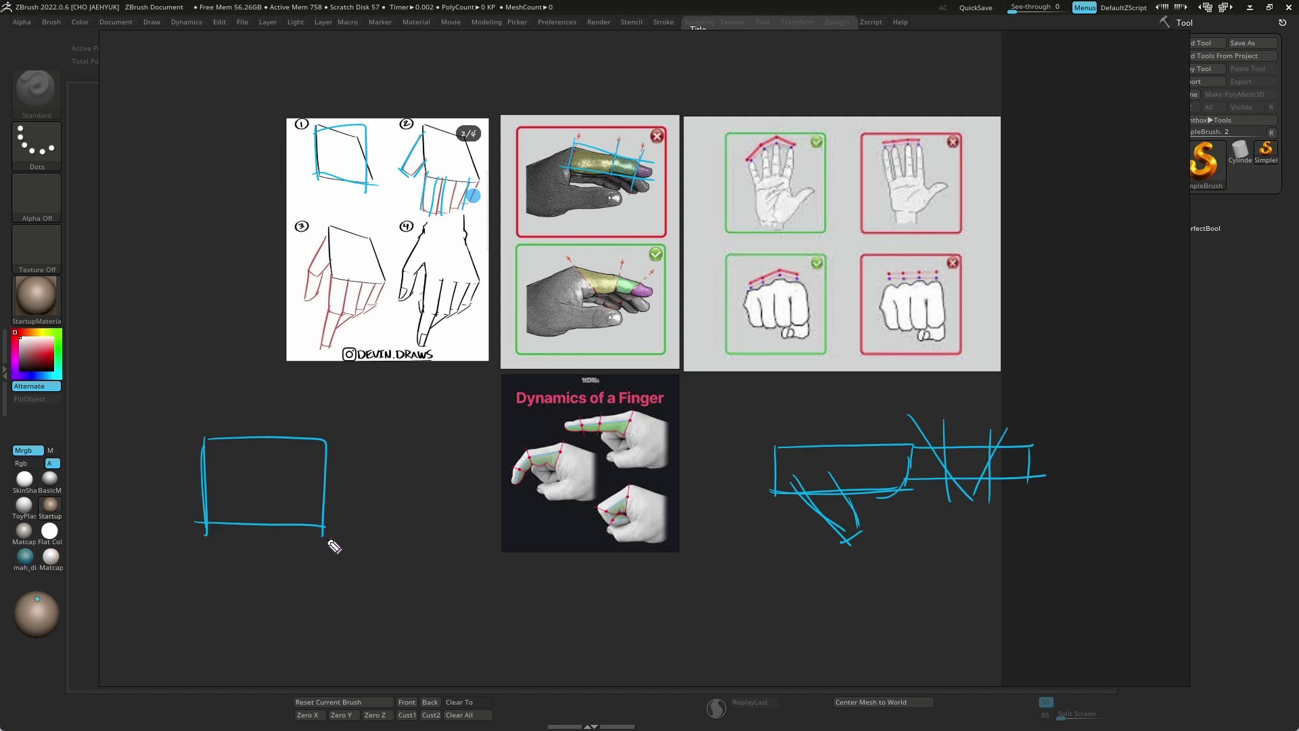
pyautogui.moveTo(324, 535)
pyautogui.mouseDown()
pyautogui.moveTo(314, 585)
pyautogui.moveTo(261, 534)
pyautogui.moveTo(285, 559)
pyautogui.moveTo(273, 567)
pyautogui.mouseUp()
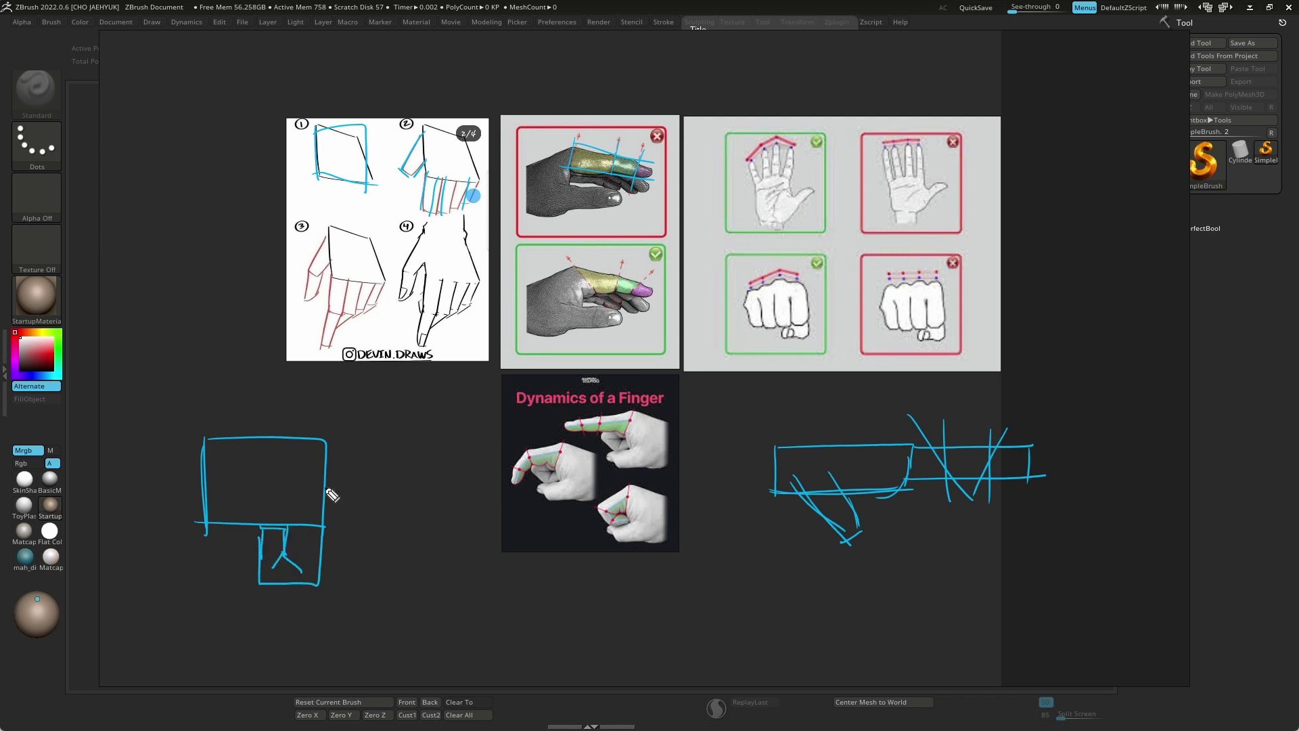
pyautogui.moveTo(289, 504); pyautogui.dragTo(328, 535)
# Draw blue block lines over the bent-finger photo, fist knuckles and open-hand palm.
pyautogui.moveTo(628, 483)
pyautogui.mouseDown()
pyautogui.moveTo(596, 506)
pyautogui.moveTo(622, 526)
pyautogui.mouseUp()
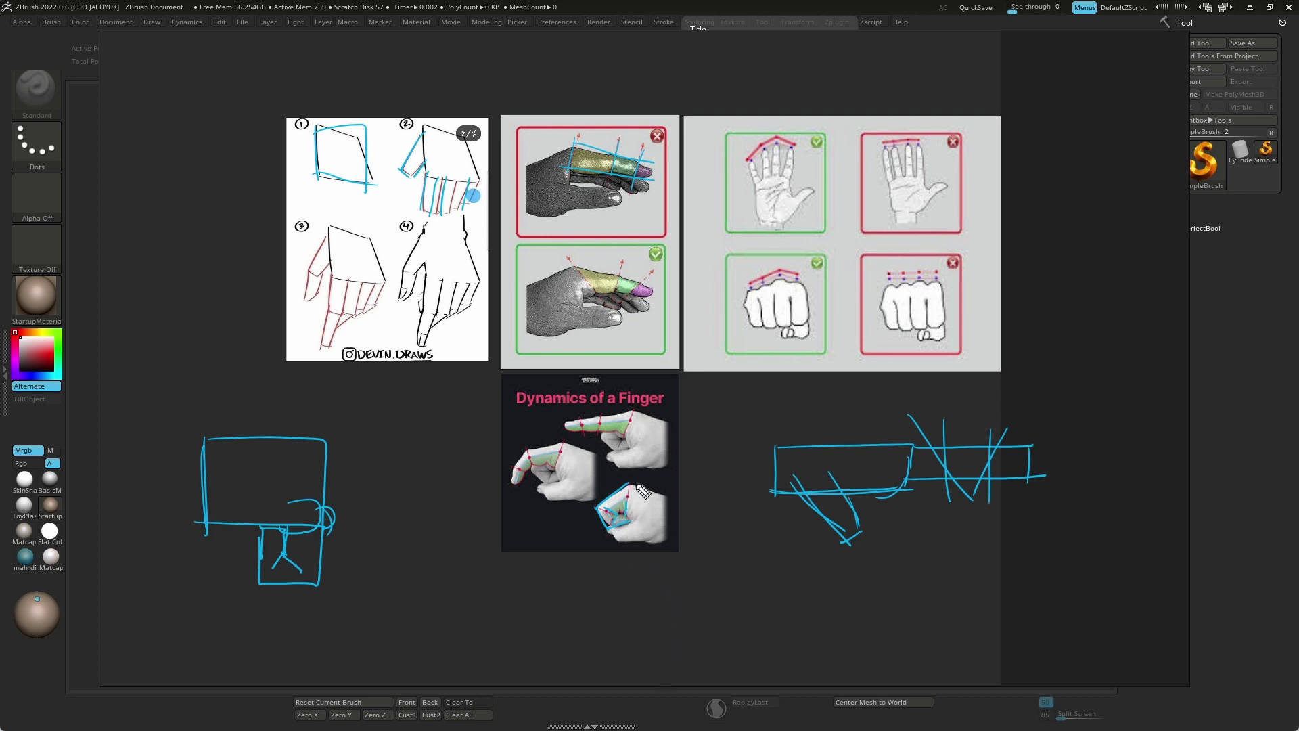
pyautogui.moveTo(665, 483)
pyautogui.mouseDown()
pyautogui.moveTo(612, 486)
pyautogui.moveTo(673, 532)
pyautogui.mouseUp()
pyautogui.moveTo(886, 277); pyautogui.dragTo(941, 276)
pyautogui.moveTo(743, 291)
pyautogui.mouseDown()
pyautogui.moveTo(778, 271)
pyautogui.moveTo(814, 281)
pyautogui.mouseUp()
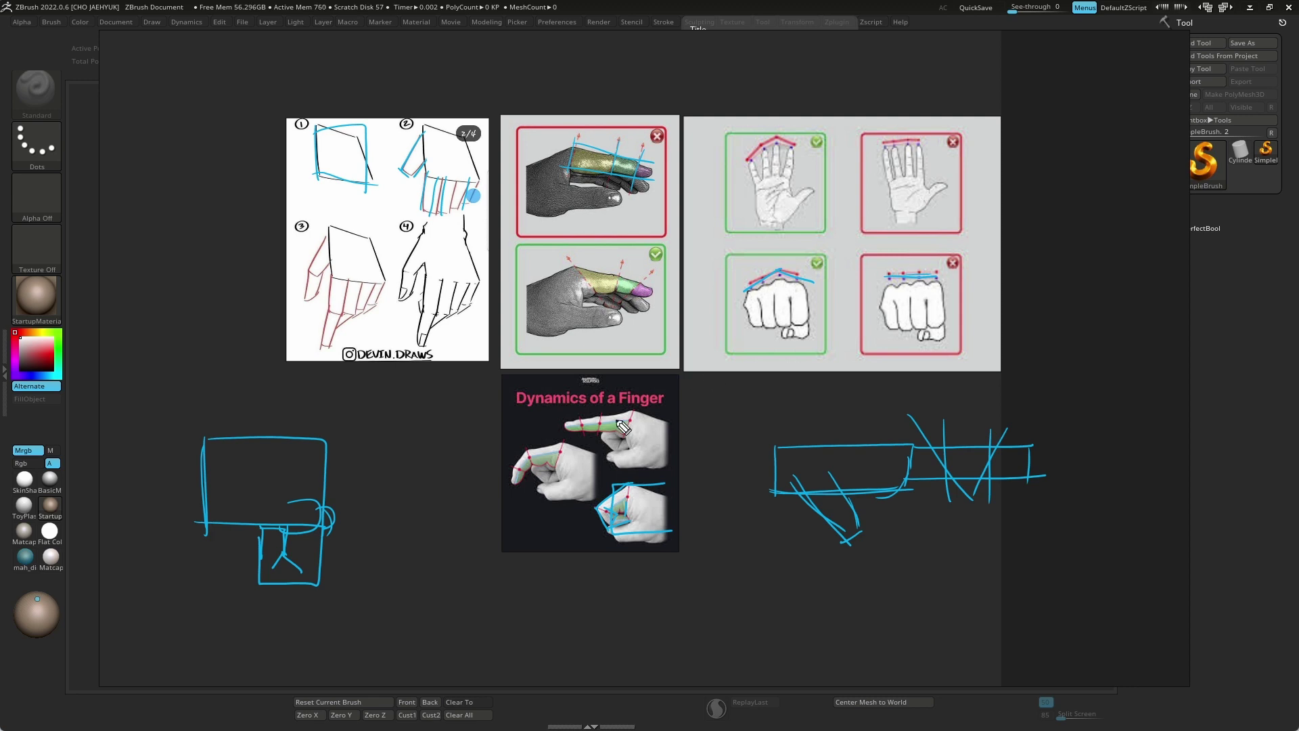
pyautogui.moveTo(790, 175)
pyautogui.mouseDown()
pyautogui.moveTo(752, 187)
pyautogui.moveTo(795, 223)
pyautogui.mouseUp()
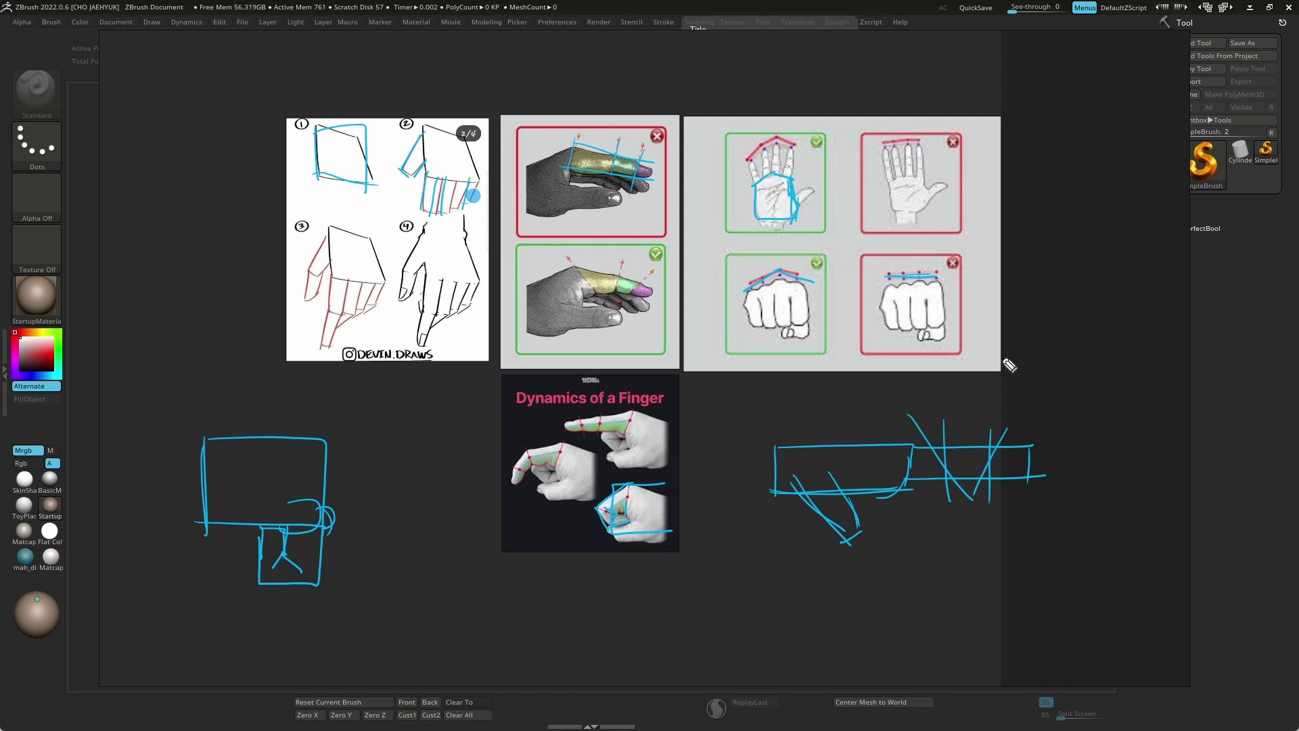
# Sketch a box hand with four fingers, a thumb and palm contour lines.
pyautogui.moveTo(1061, 185); pyautogui.dragTo(1040, 218)
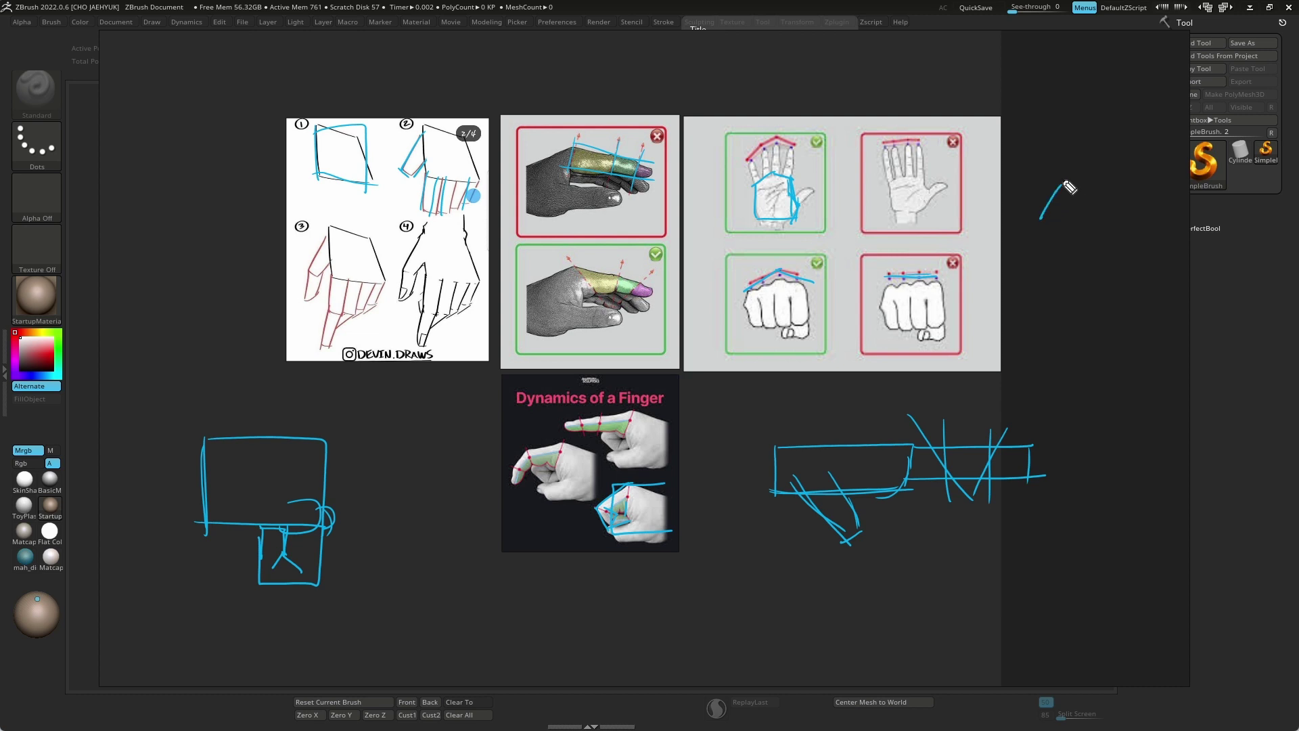
pyautogui.moveTo(1051, 303)
pyautogui.mouseDown()
pyautogui.moveTo(1113, 308)
pyautogui.moveTo(1061, 374)
pyautogui.mouseUp()
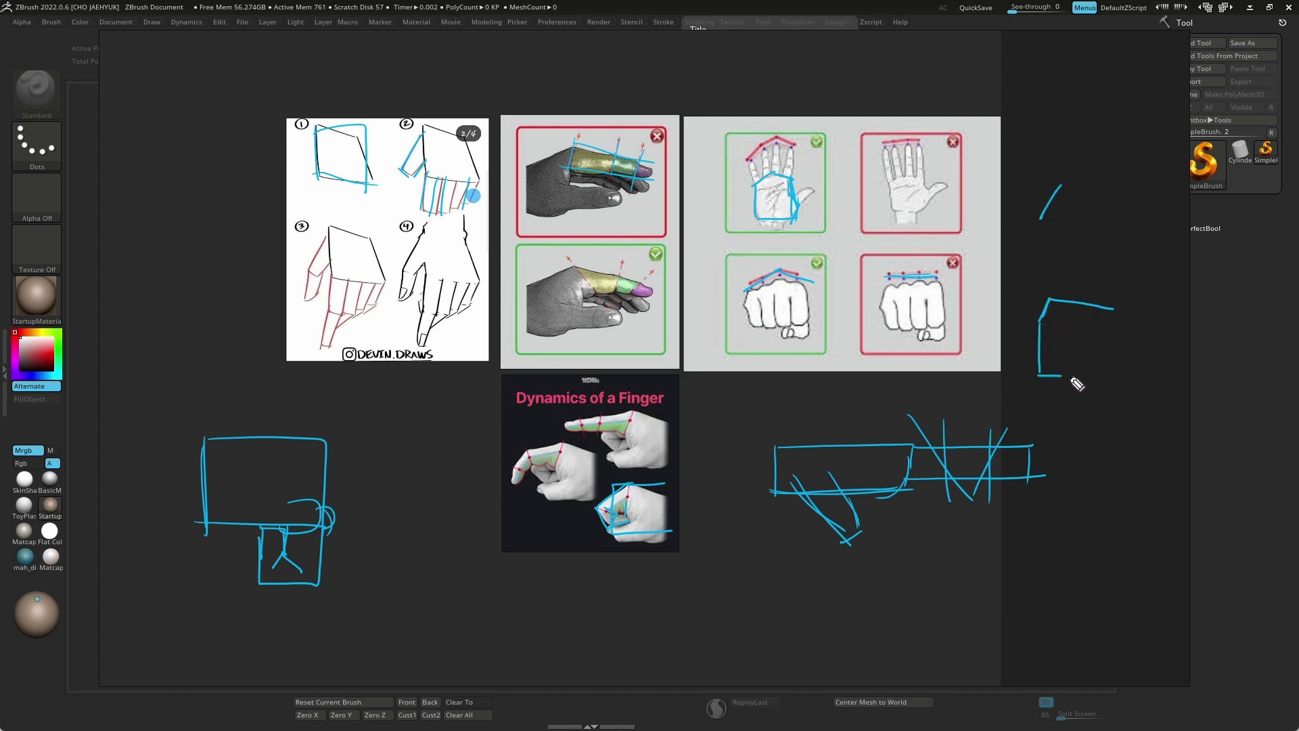
pyautogui.moveTo(1113, 307)
pyautogui.mouseDown()
pyautogui.moveTo(1123, 357)
pyautogui.moveTo(1083, 376)
pyautogui.mouseUp()
pyautogui.moveTo(1050, 298); pyautogui.dragTo(1090, 256)
pyautogui.moveTo(1097, 301)
pyautogui.mouseDown()
pyautogui.moveTo(1113, 305)
pyautogui.moveTo(1035, 262)
pyautogui.moveTo(1051, 324)
pyautogui.mouseUp()
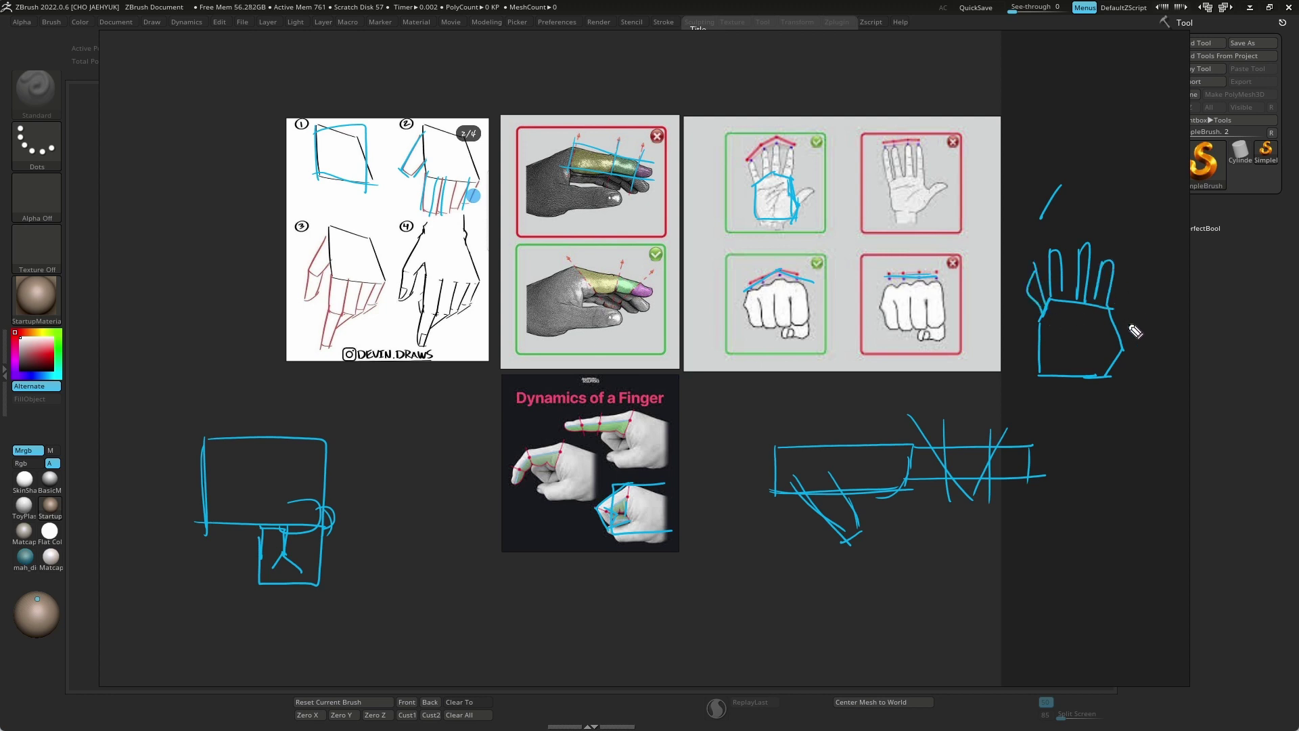
pyautogui.moveTo(1115, 353)
pyautogui.mouseDown()
pyautogui.moveTo(1145, 338)
pyautogui.moveTo(1107, 376)
pyautogui.mouseUp()
pyautogui.moveTo(1035, 275); pyautogui.dragTo(1053, 313)
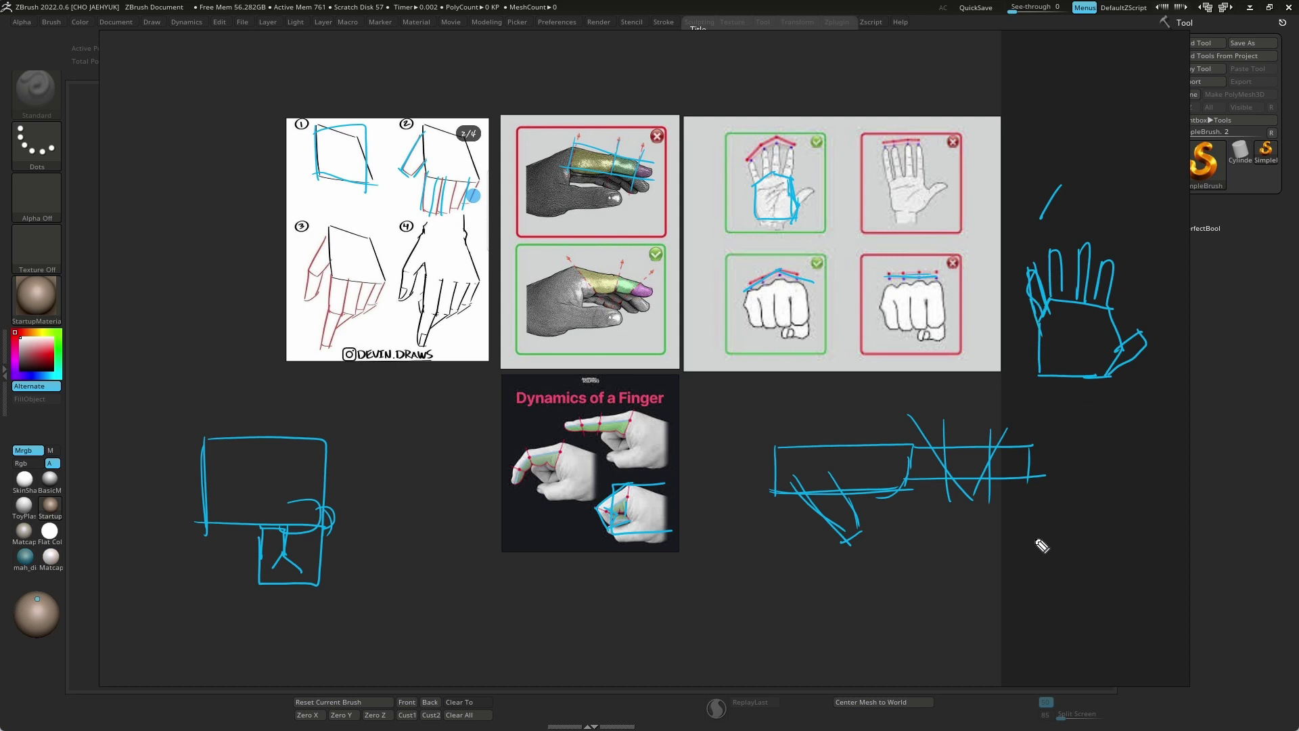
pyautogui.moveTo(1103, 324); pyautogui.dragTo(1092, 373)
pyautogui.moveTo(1063, 315); pyautogui.dragTo(1072, 374)
pyautogui.moveTo(1062, 321)
pyautogui.mouseDown()
pyautogui.moveTo(1128, 344)
pyautogui.moveTo(1123, 376)
pyautogui.moveTo(1109, 376)
pyautogui.mouseUp()
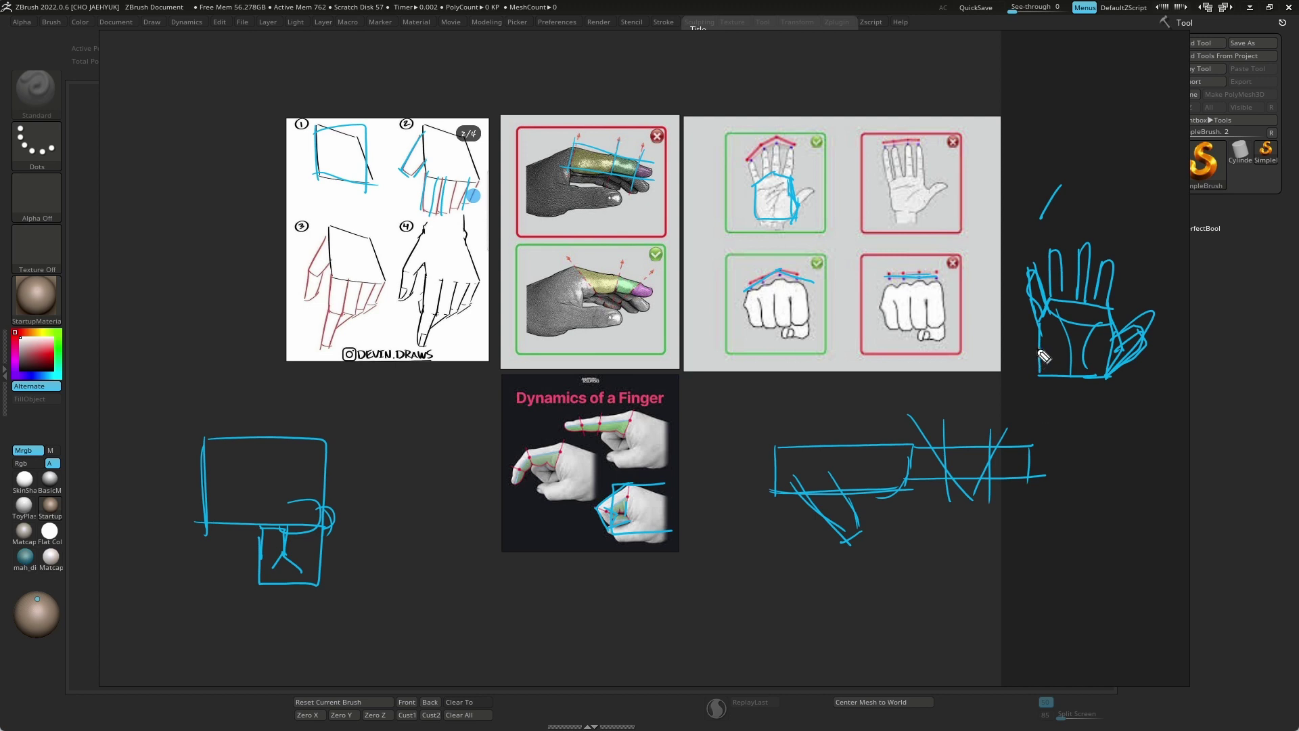
# Draw the forearm below the hand sketch and an arc over the fingertips.
pyautogui.moveTo(1052, 379); pyautogui.dragTo(1049, 524)
pyautogui.moveTo(1057, 378); pyautogui.dragTo(1059, 467)
pyautogui.moveTo(1099, 378); pyautogui.dragTo(1093, 504)
pyautogui.moveTo(1107, 376); pyautogui.dragTo(1101, 534)
pyautogui.moveTo(1024, 258); pyautogui.dragTo(1115, 261)
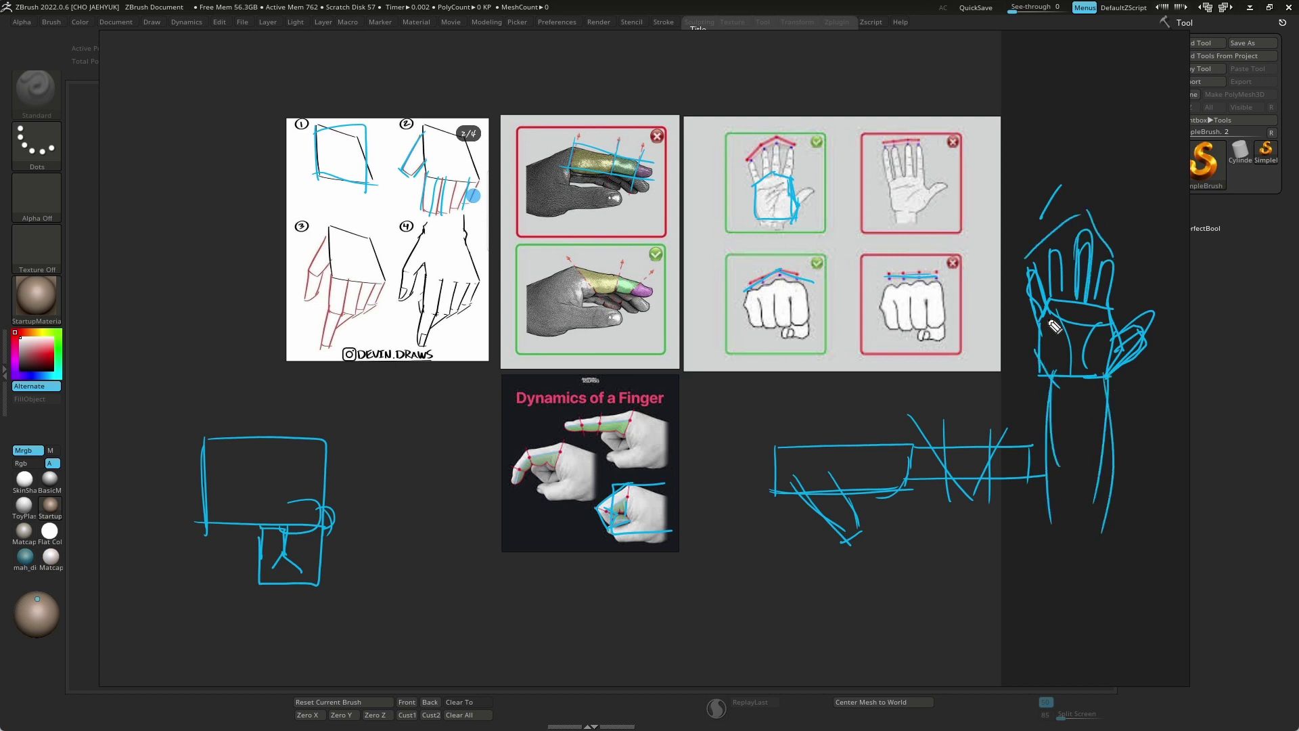
pyautogui.moveTo(1049, 291); pyautogui.dragTo(1035, 320)
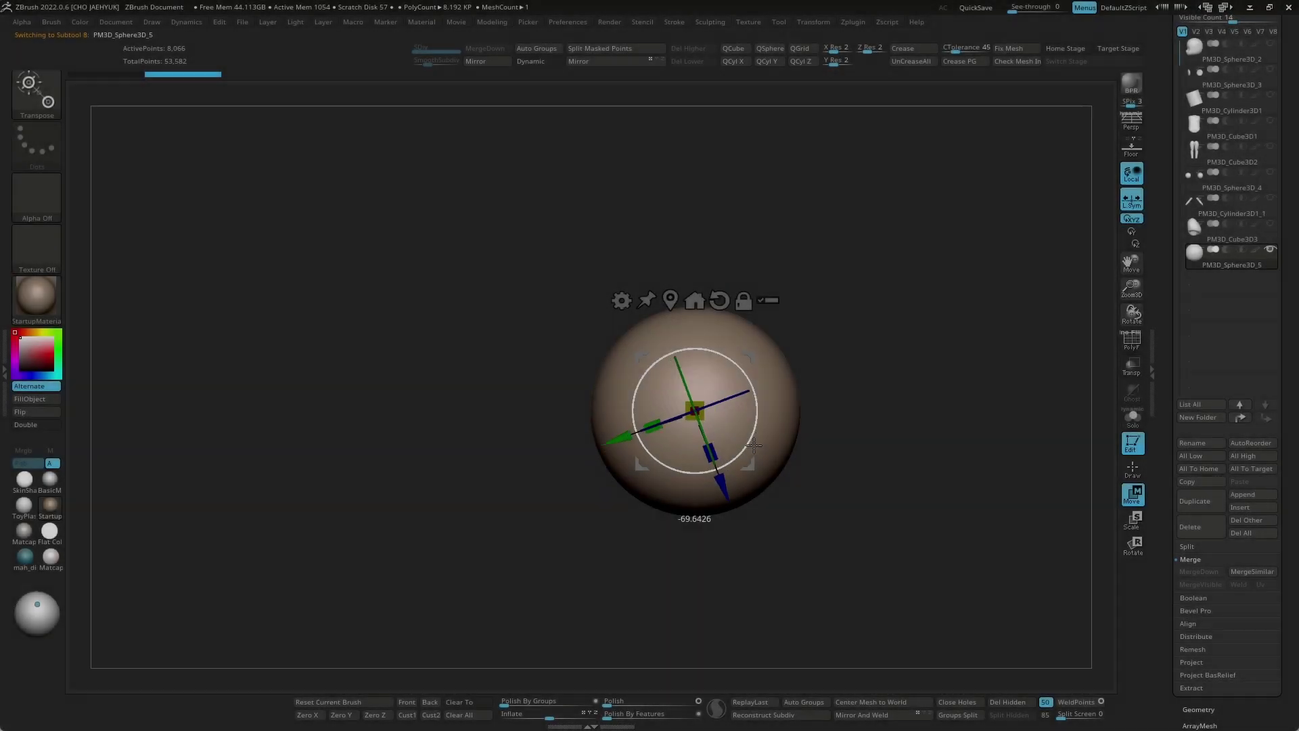
# Scale the sphere down with Transpose and set the Move brush to about size 375.
pyautogui.moveTo(705, 403); pyautogui.dragTo(849, 464)
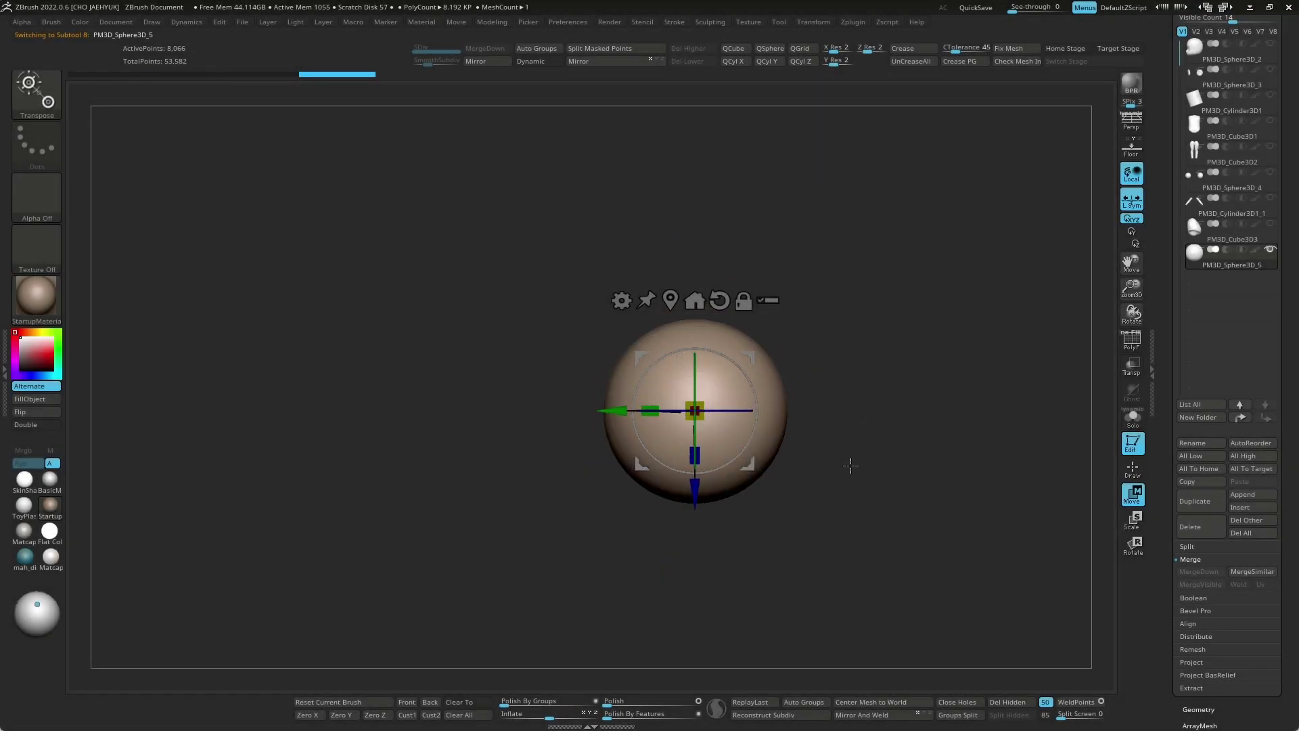
pyautogui.moveTo(648, 408); pyautogui.dragTo(612, 409)
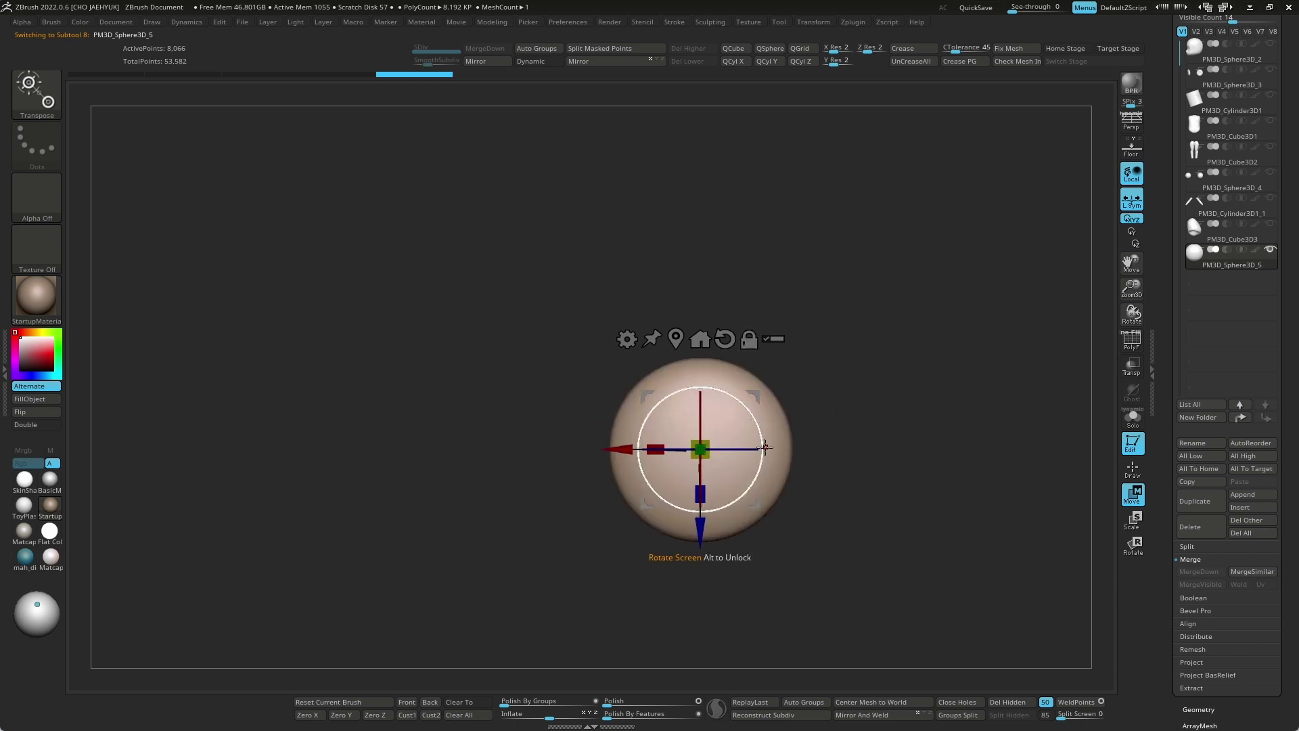
pyautogui.press('q')
pyautogui.press('b')
pyautogui.press('m')
pyautogui.press('v')
pyautogui.moveTo(757, 487); pyautogui.dragTo(761, 528)
pyautogui.press('s')
# Push the sphere's top down into a squat, squarish blob.
pyautogui.moveTo(707, 369); pyautogui.dragTo(717, 389)
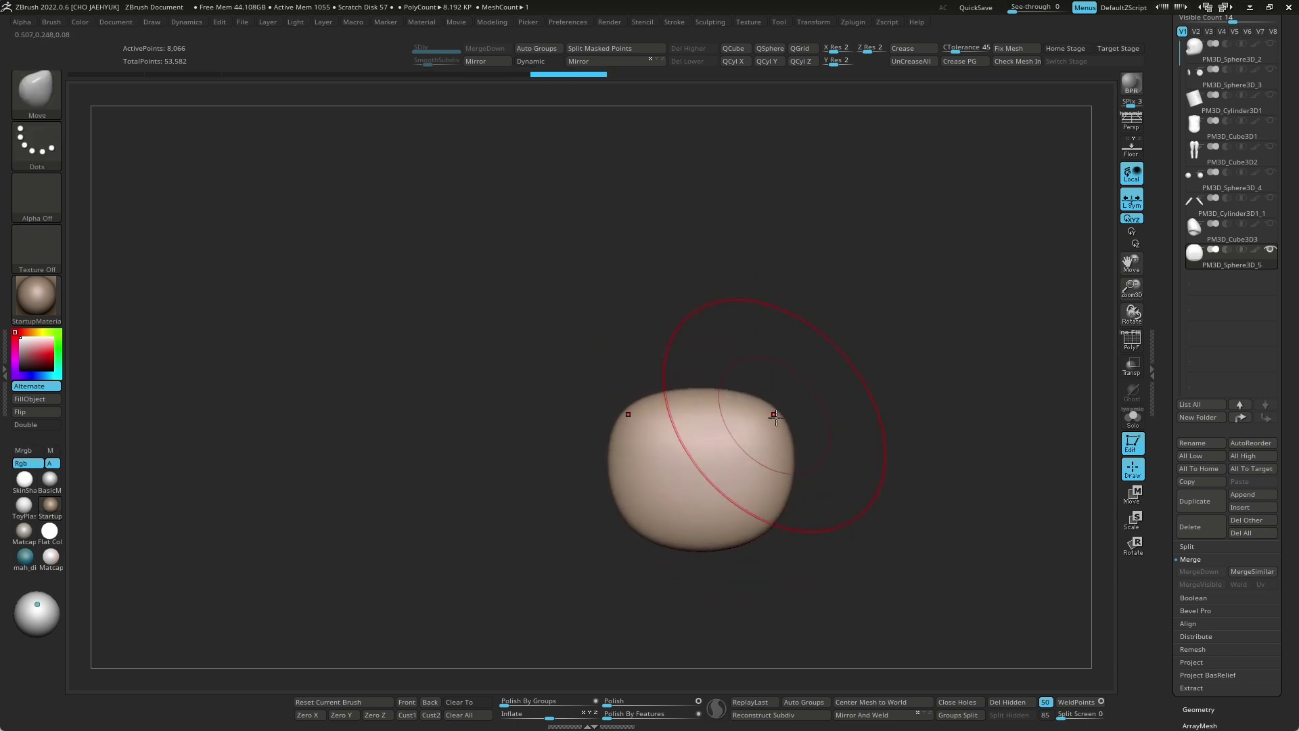
pyautogui.moveTo(782, 464)
pyautogui.mouseDown(button='right')
pyautogui.moveTo(841, 473)
pyautogui.moveTo(794, 480)
pyautogui.mouseUp(button='right')
pyautogui.press('w')
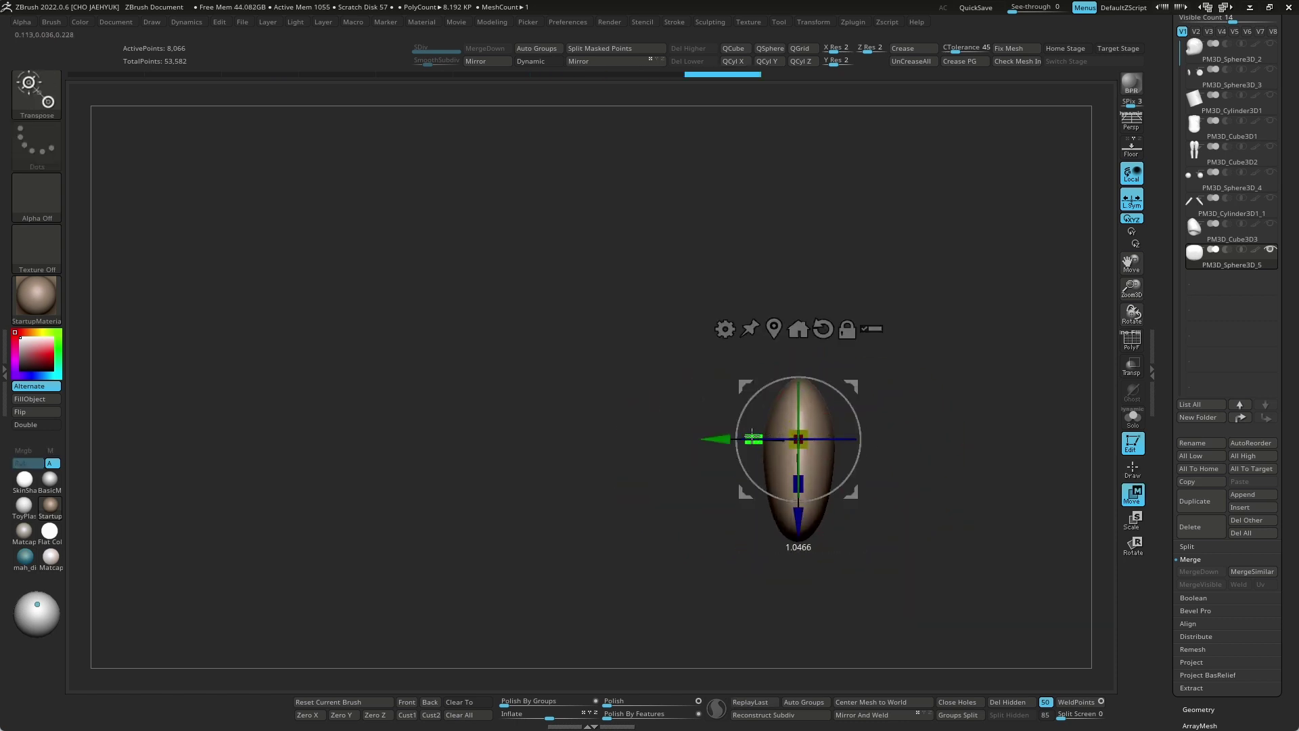
pyautogui.press('q')
pyautogui.moveTo(741, 433)
pyautogui.mouseDown(button='right')
pyautogui.moveTo(951, 458)
pyautogui.moveTo(931, 449)
pyautogui.moveTo(803, 493)
pyautogui.mouseUp(button='right')
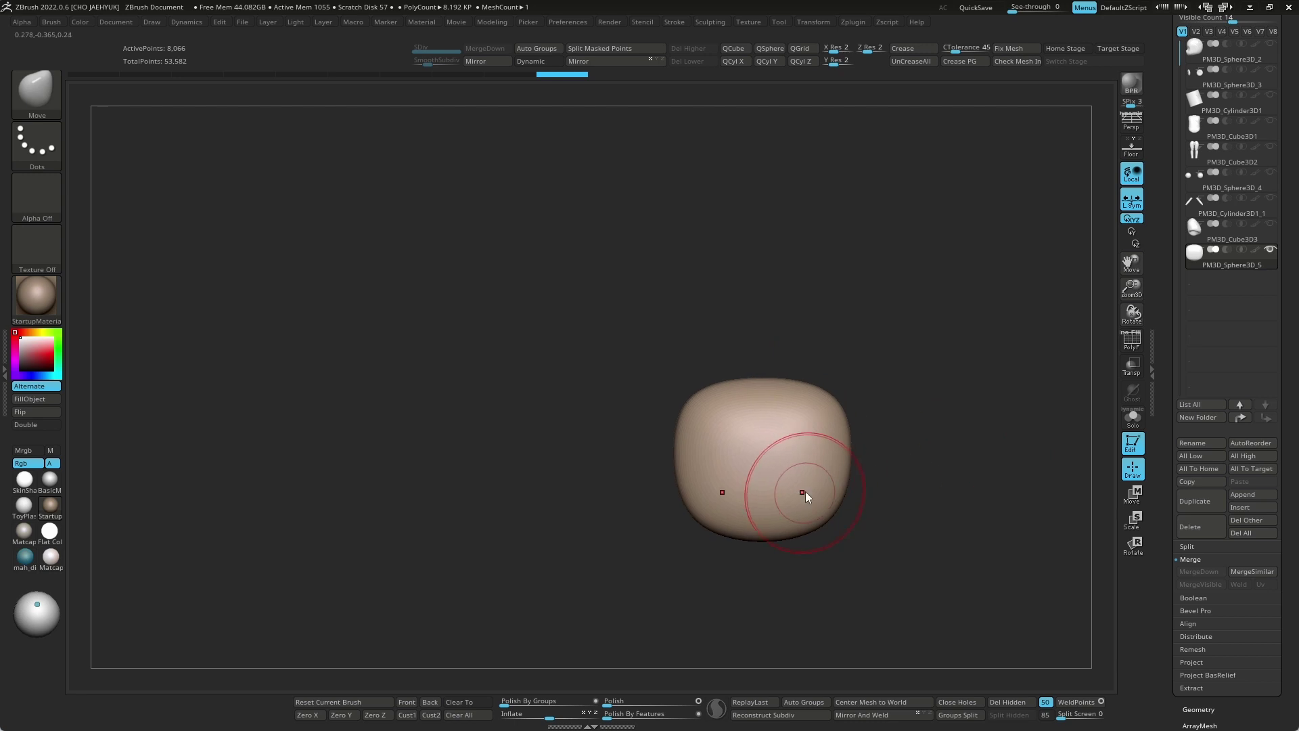
pyautogui.moveTo(862, 451); pyautogui.dragTo(786, 493, button='right')
pyautogui.moveTo(778, 435); pyautogui.dragTo(852, 497, button='right')
# DynaMesh the blob at lower resolution and append sphere subtool PM3D_Sphere3D_6.
pyautogui.press('space')
pyautogui.click(840, 699)
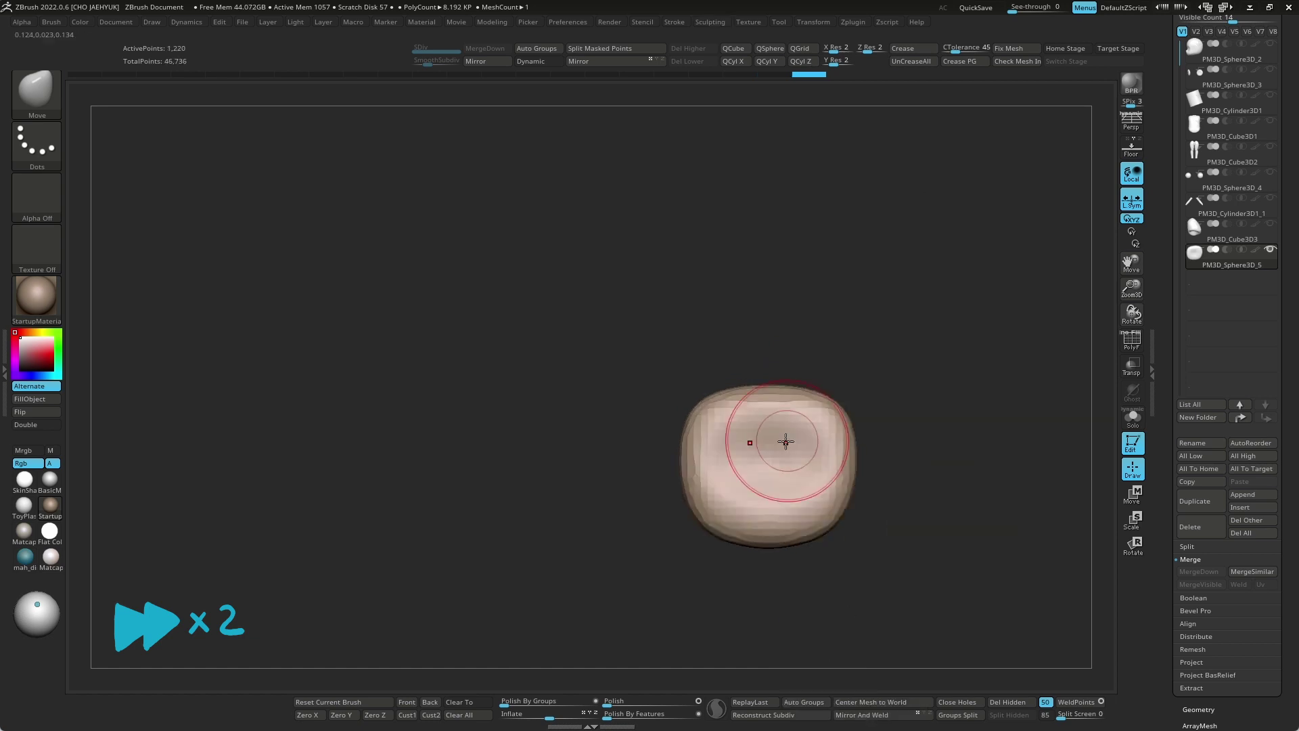
pyautogui.click(1241, 494)
pyautogui.click(776, 544)
# Shrink the new sphere and deform it into a thumb sticking out from the palm.
pyautogui.press('w')
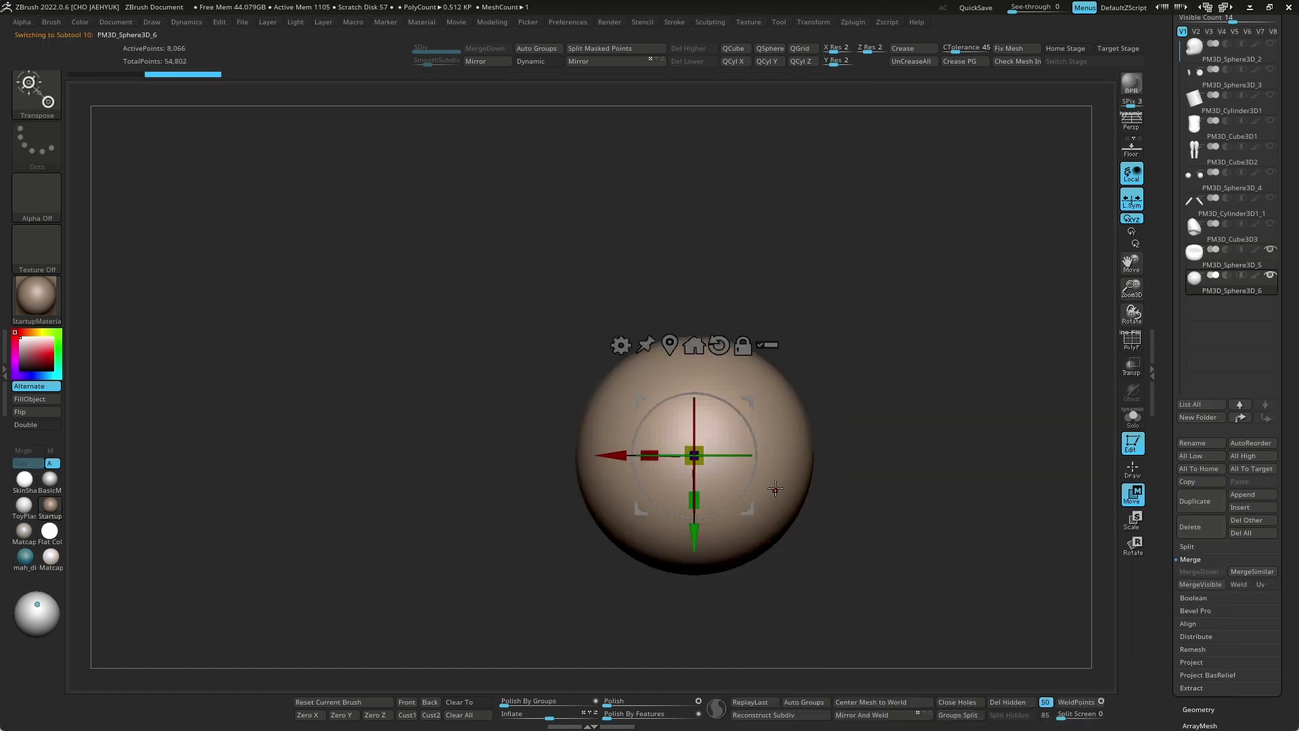
pyautogui.moveTo(702, 452)
pyautogui.mouseDown()
pyautogui.moveTo(708, 477)
pyautogui.moveTo(841, 386)
pyautogui.moveTo(892, 424)
pyautogui.mouseUp()
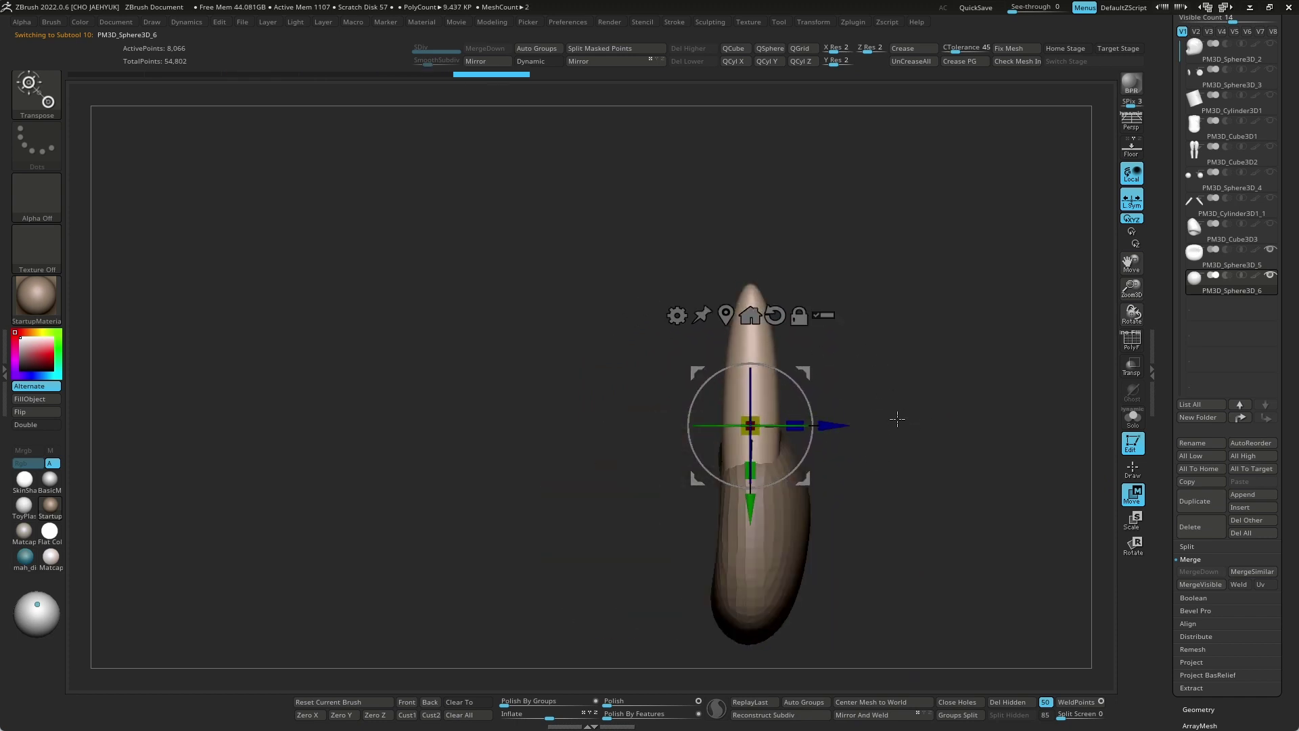
pyautogui.moveTo(954, 380); pyautogui.dragTo(1044, 392)
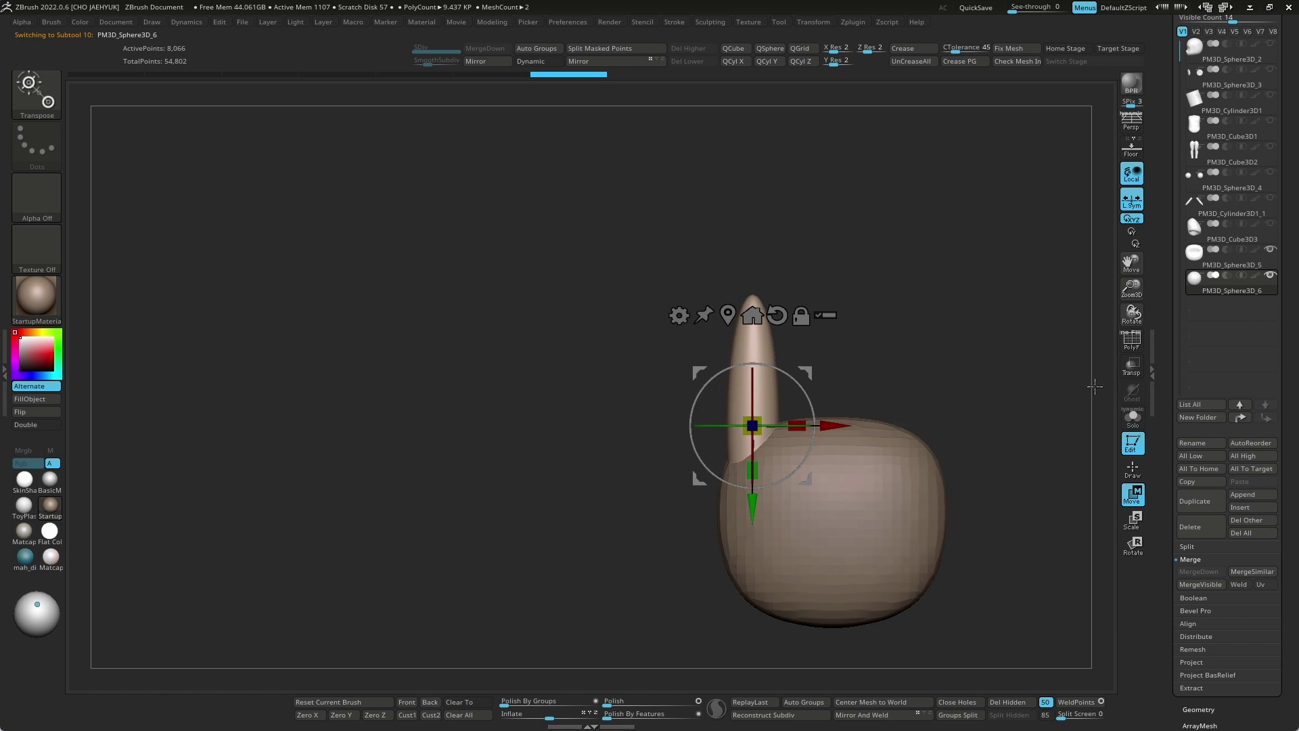
pyautogui.click(1131, 368)
pyautogui.click(678, 315)
pyautogui.click(705, 384)
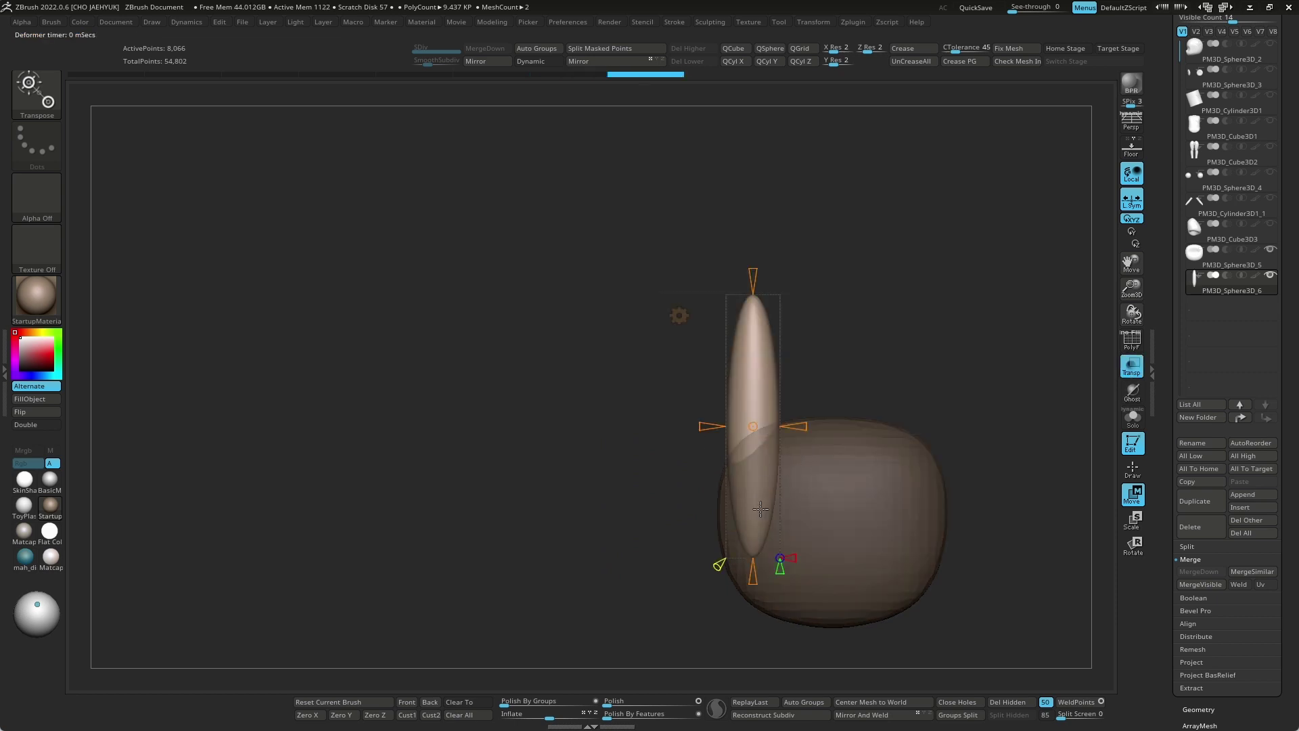
pyautogui.moveTo(753, 579); pyautogui.dragTo(765, 453)
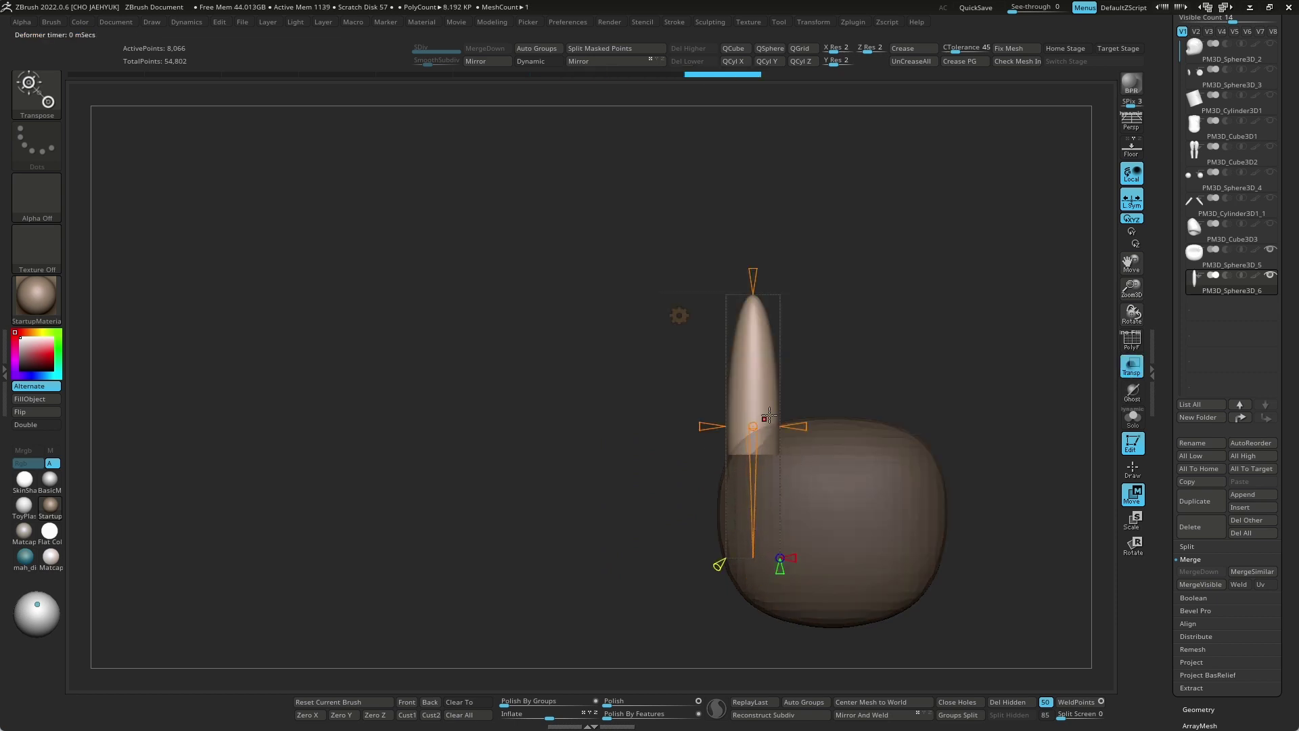
pyautogui.click(1130, 369)
pyautogui.moveTo(916, 336); pyautogui.dragTo(897, 431)
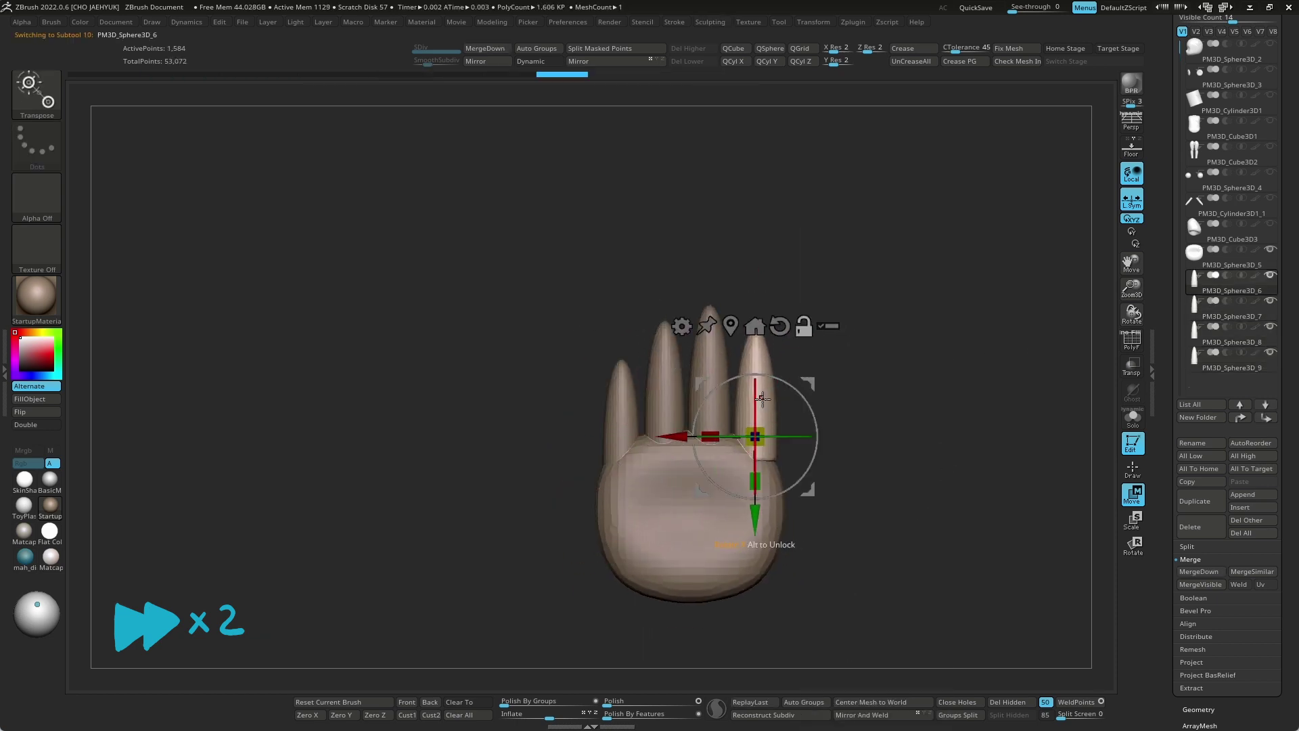
pyautogui.moveTo(827, 543); pyautogui.dragTo(811, 595)
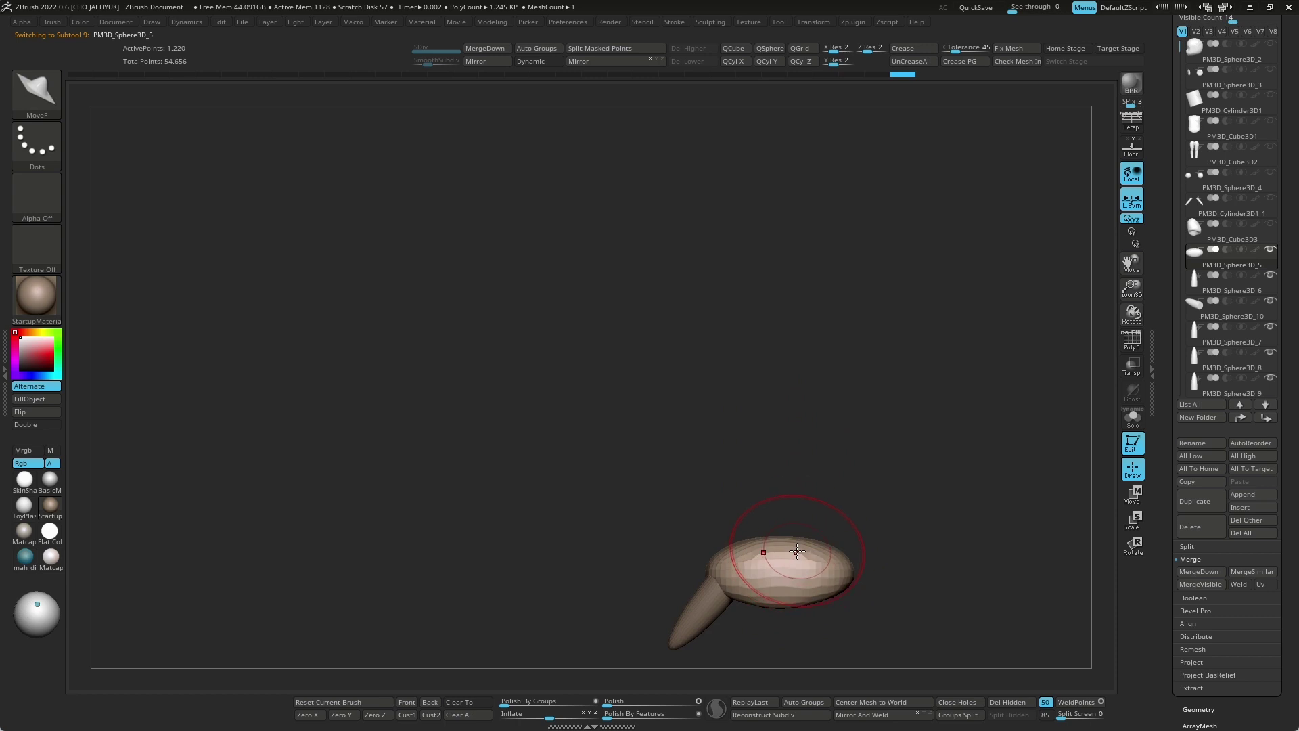
pyautogui.moveTo(893, 575)
pyautogui.mouseDown()
pyautogui.moveTo(965, 446)
pyautogui.moveTo(1009, 579)
pyautogui.mouseUp()
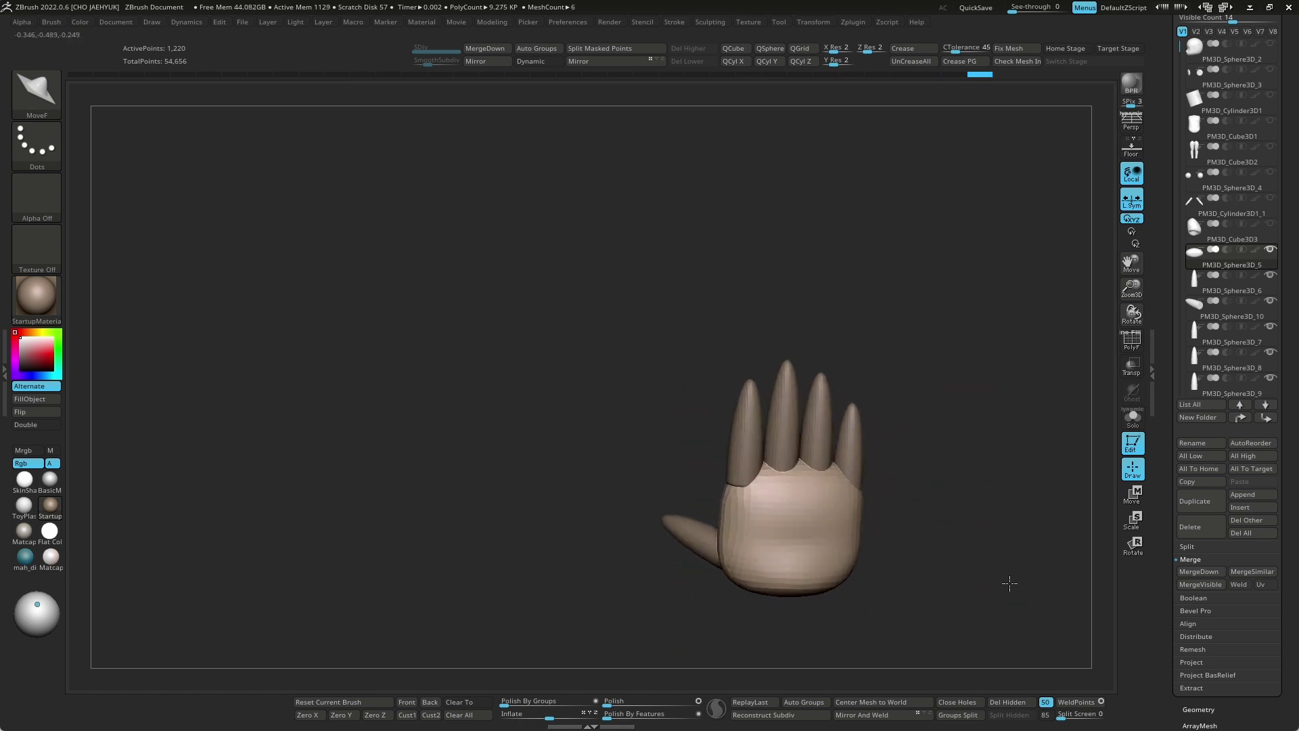
# Switch to the Move brush and bend the first fingers downward.
pyautogui.press('b')
pyautogui.press('m')
pyautogui.press('v')
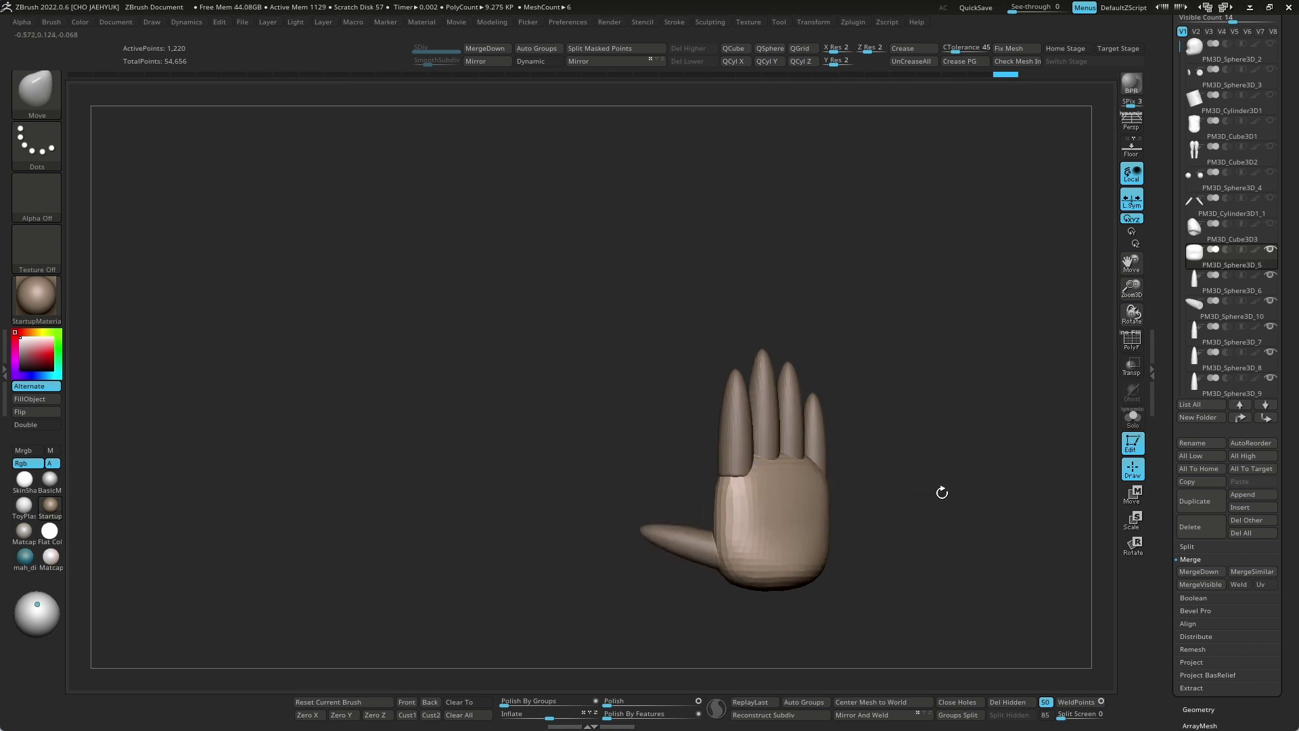
pyautogui.moveTo(939, 492); pyautogui.dragTo(832, 499)
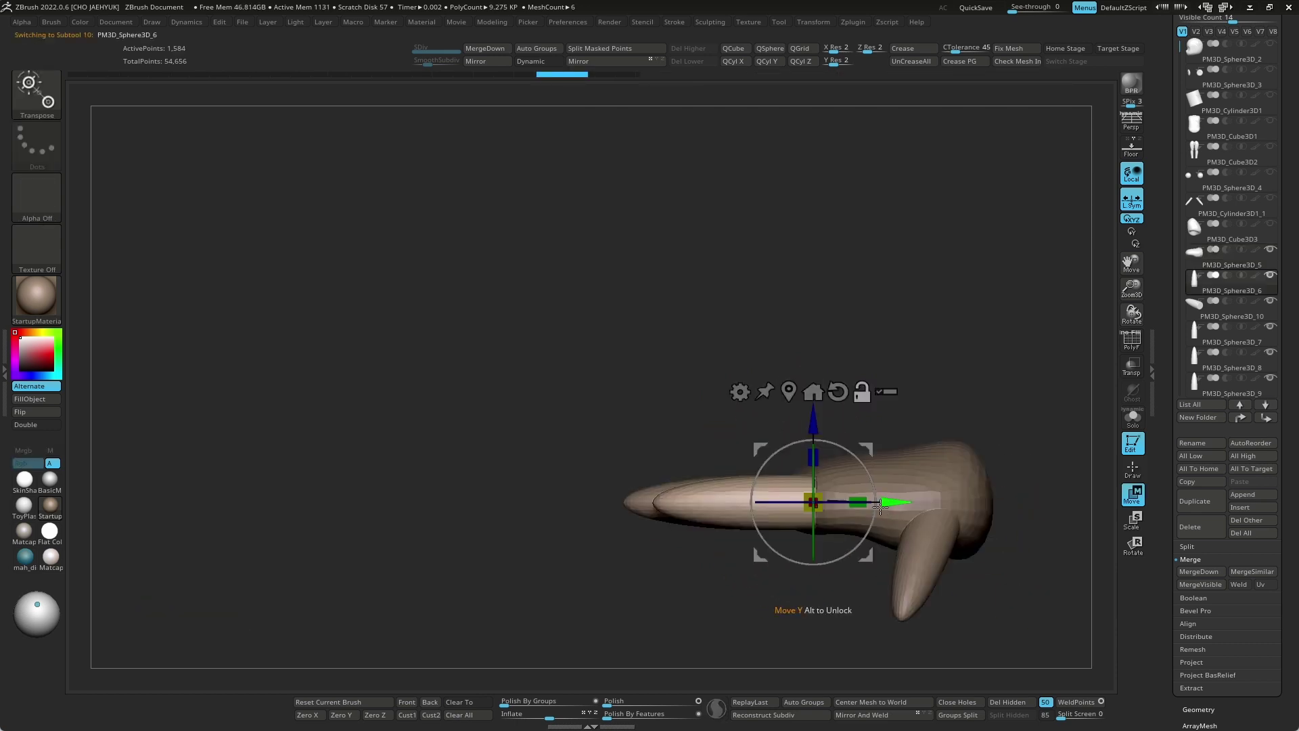
pyautogui.moveTo(880, 506); pyautogui.dragTo(853, 464)
pyautogui.keyDown('alt'); pyautogui.click(733, 485); pyautogui.keyUp('alt')
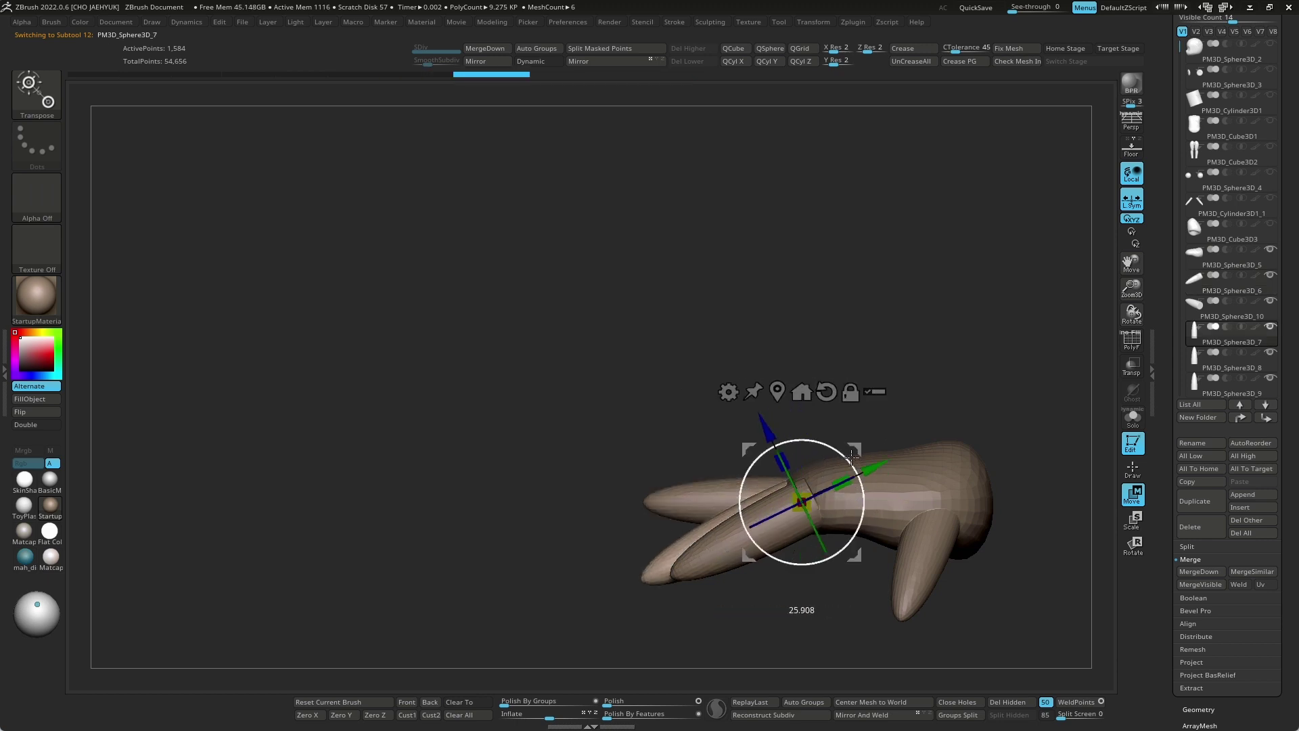
pyautogui.keyDown('alt'); pyautogui.click(717, 596); pyautogui.keyUp('alt')
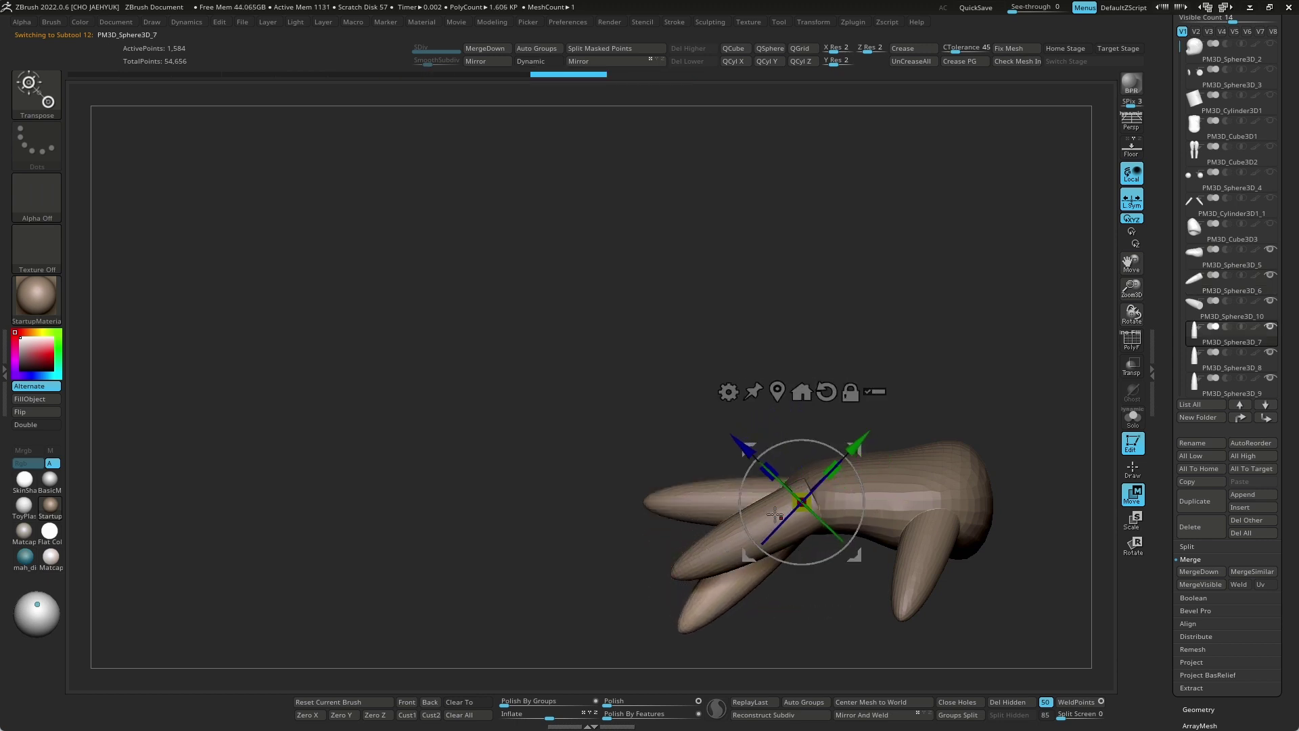
pyautogui.moveTo(867, 497); pyautogui.dragTo(875, 515)
pyautogui.keyDown('alt'); pyautogui.click(755, 558); pyautogui.keyUp('alt')
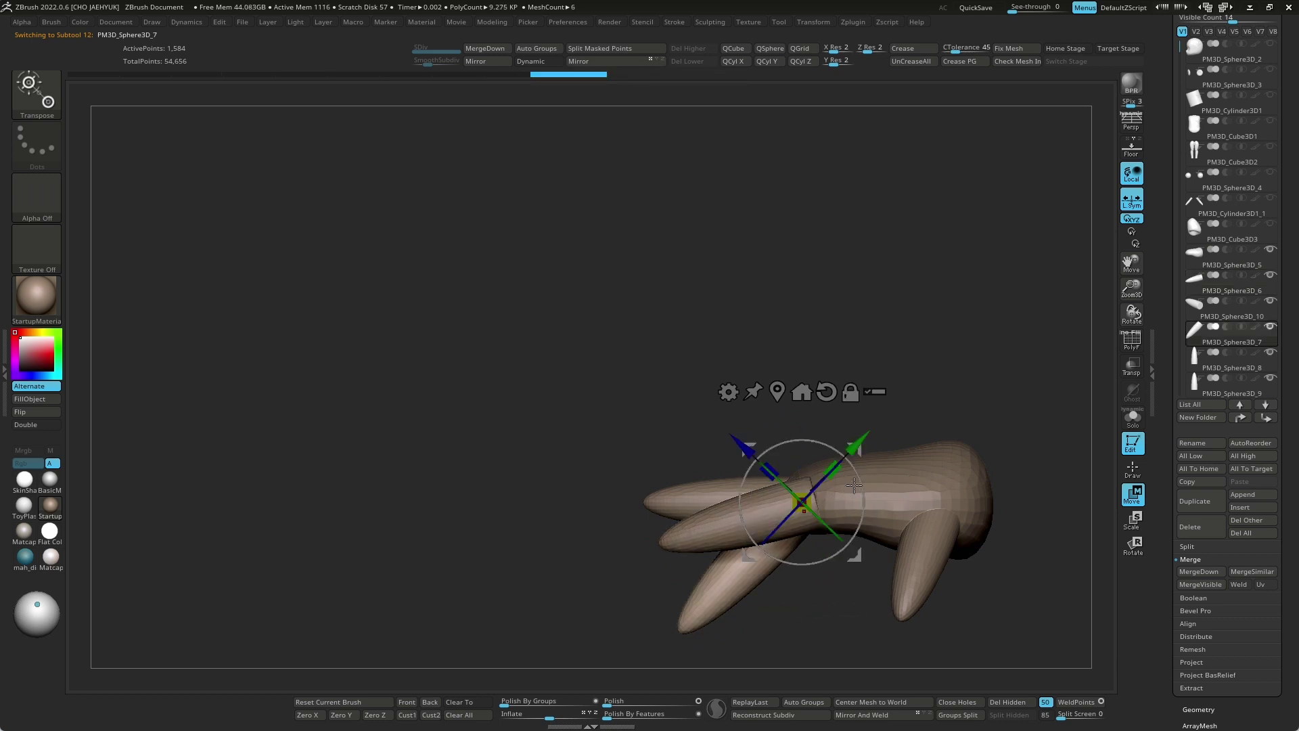
# Tilt the remaining fingers about 45 degrees to match the curl.
pyautogui.moveTo(994, 420)
pyautogui.mouseDown()
pyautogui.moveTo(986, 305)
pyautogui.moveTo(965, 429)
pyautogui.moveTo(986, 559)
pyautogui.moveTo(1007, 534)
pyautogui.moveTo(850, 548)
pyautogui.mouseUp()
pyautogui.keyDown('alt'); pyautogui.click(776, 487); pyautogui.keyUp('alt')
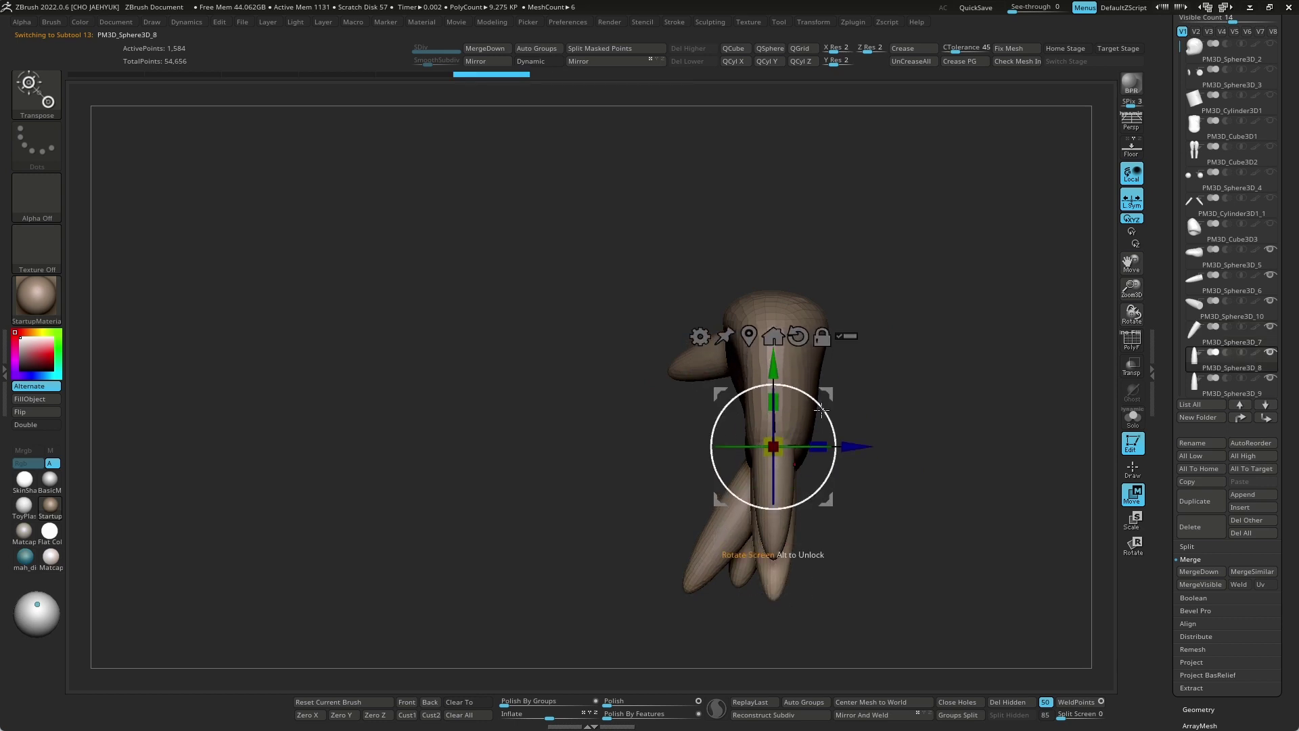
pyautogui.moveTo(832, 432); pyautogui.dragTo(836, 507)
pyautogui.keyDown('alt'); pyautogui.click(820, 438); pyautogui.keyUp('alt')
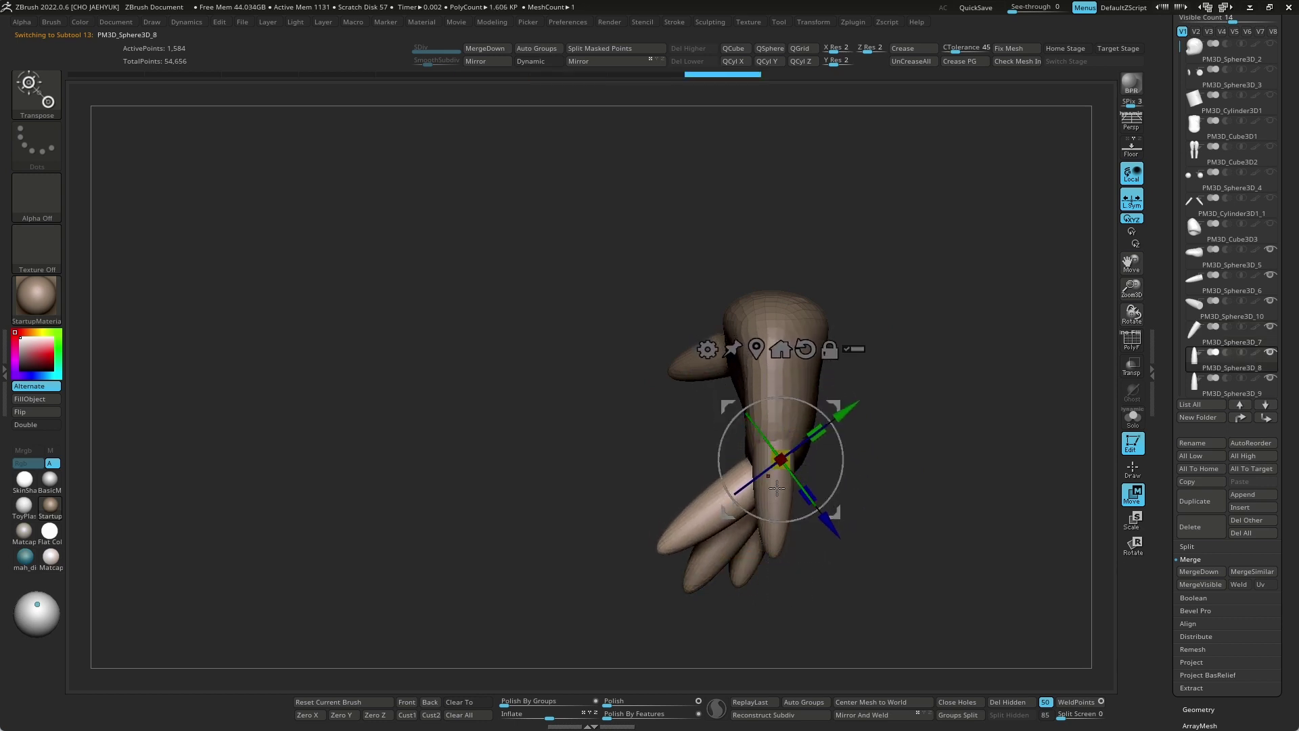
pyautogui.moveTo(833, 443)
pyautogui.mouseDown()
pyautogui.moveTo(821, 500)
pyautogui.moveTo(946, 545)
pyautogui.moveTo(995, 546)
pyautogui.moveTo(883, 472)
pyautogui.mouseUp()
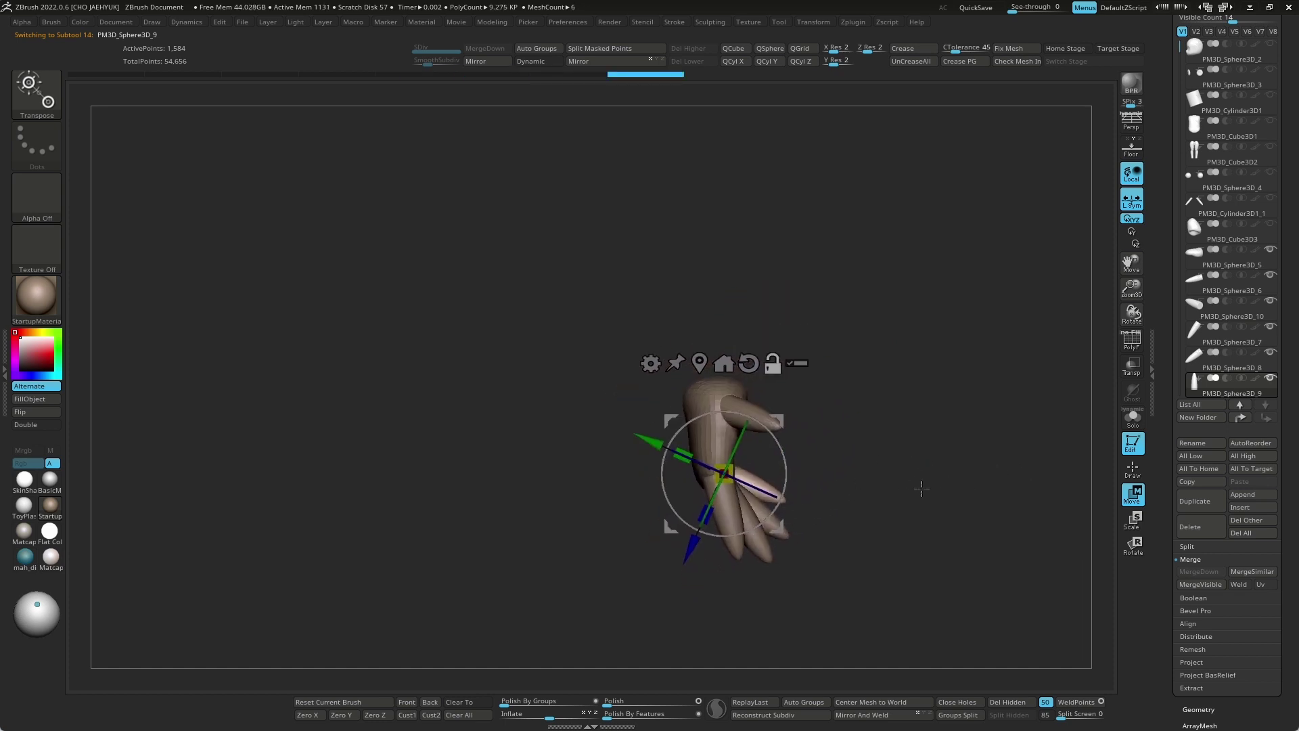
pyautogui.press('q')
pyautogui.press('s')
# Merge the finger and thumb pieces down into one hand subtool.
pyautogui.keyDown('alt'); pyautogui.click(727, 489); pyautogui.keyUp('alt')
pyautogui.press('s')
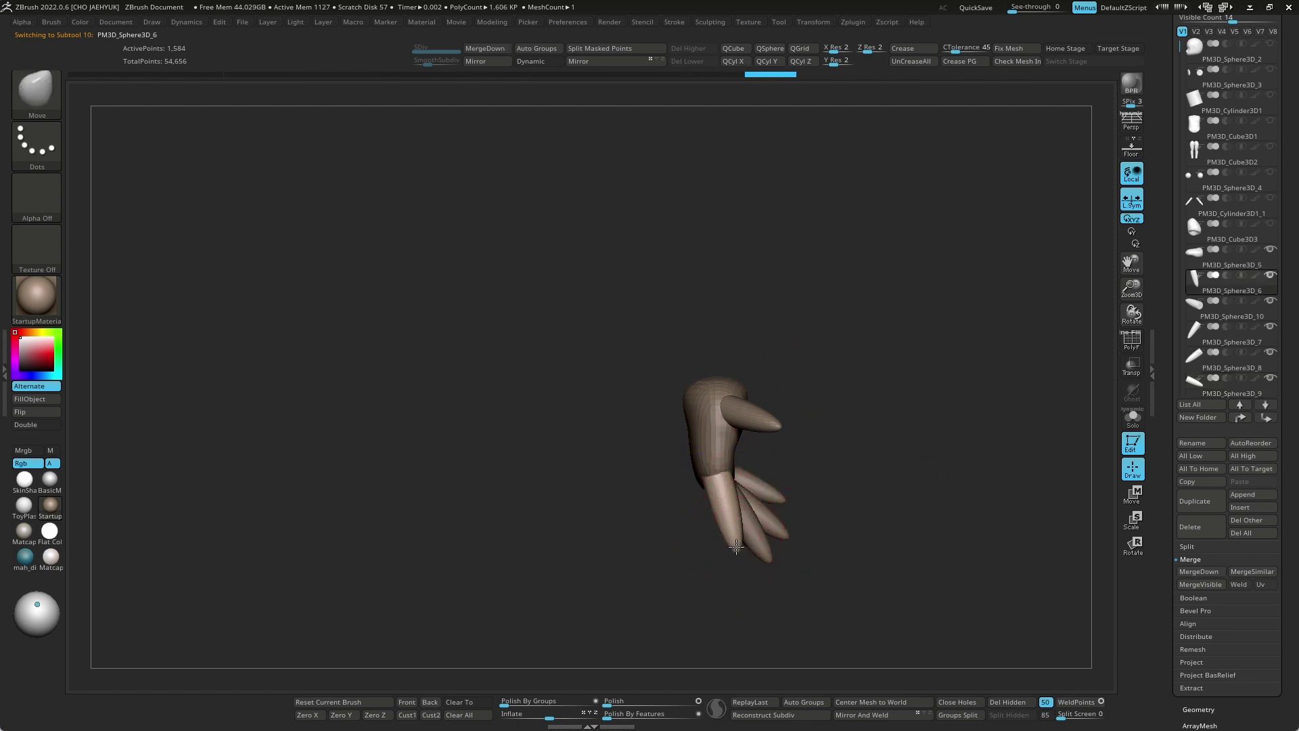
pyautogui.keyDown('alt'); pyautogui.click(772, 553); pyautogui.keyUp('alt')
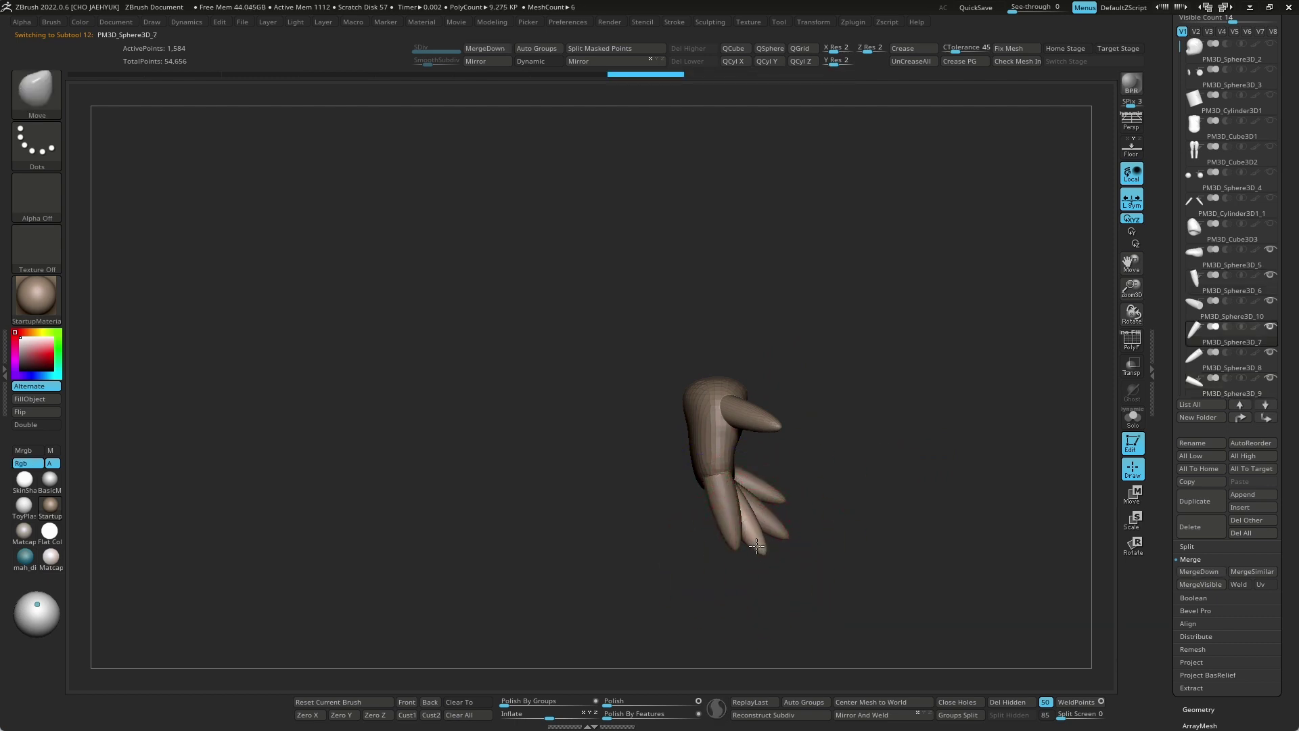
pyautogui.keyDown('alt'); pyautogui.click(775, 495); pyautogui.keyUp('alt')
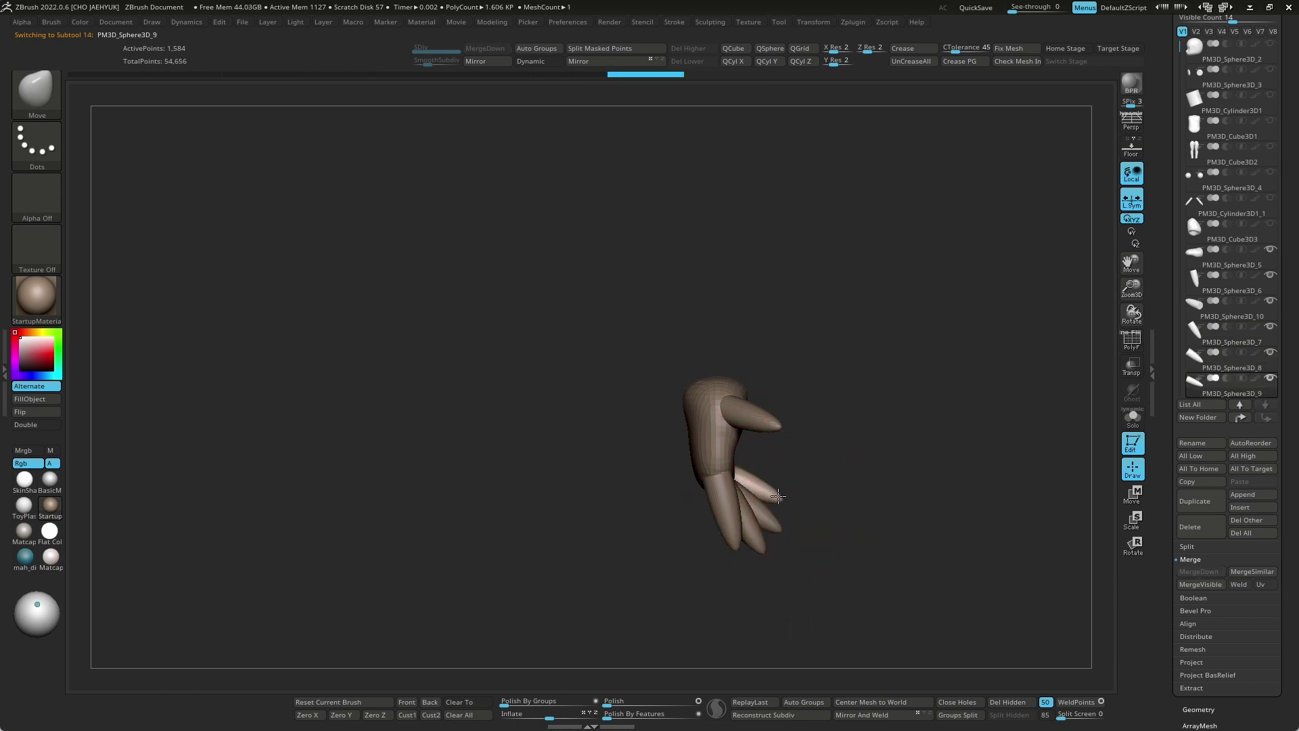
pyautogui.moveTo(816, 486); pyautogui.dragTo(716, 441)
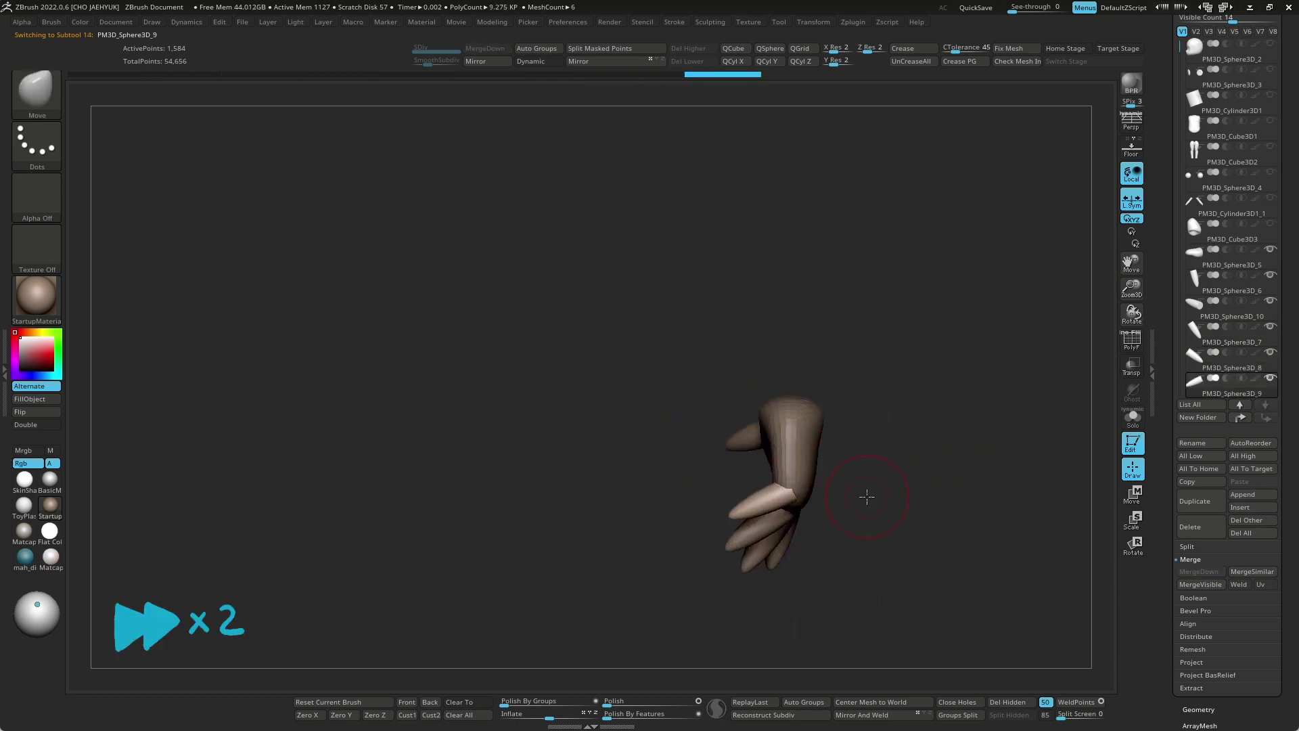
pyautogui.press('w')
pyautogui.keyDown('alt'); pyautogui.click(697, 443); pyautogui.keyUp('alt')
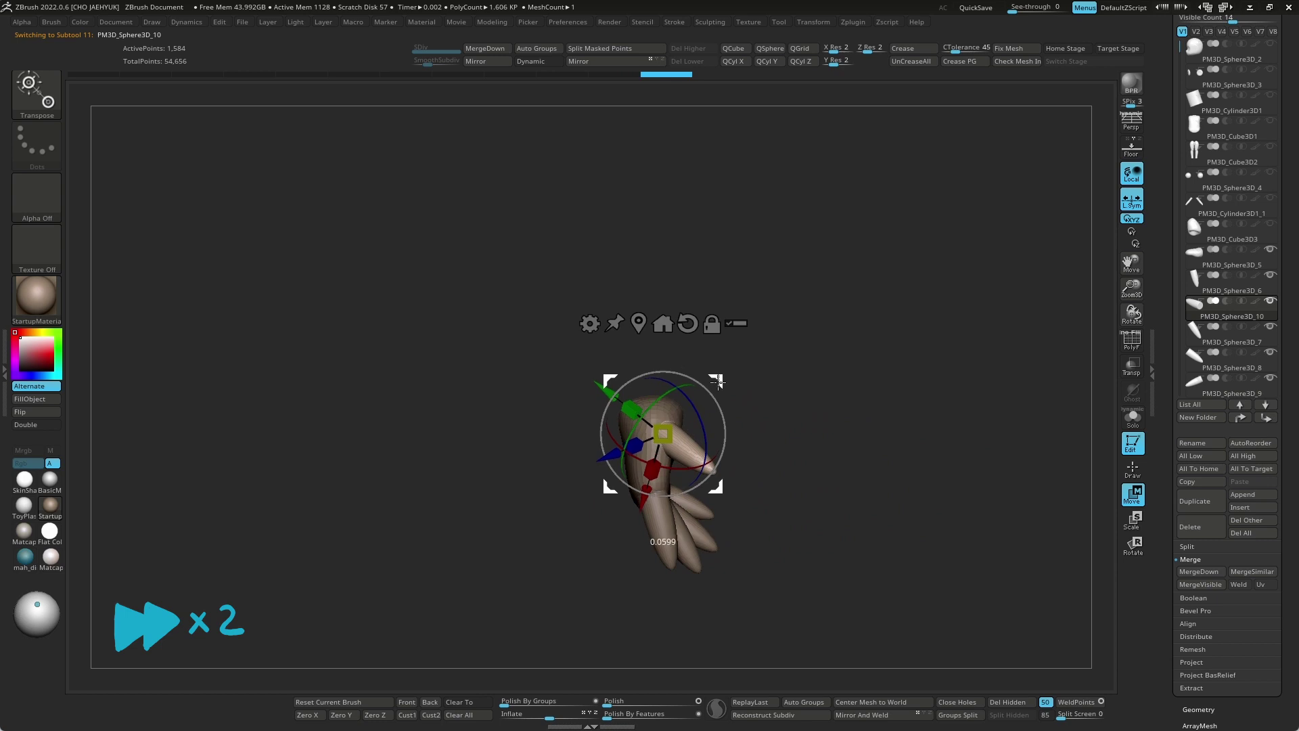
pyautogui.click(1198, 571)
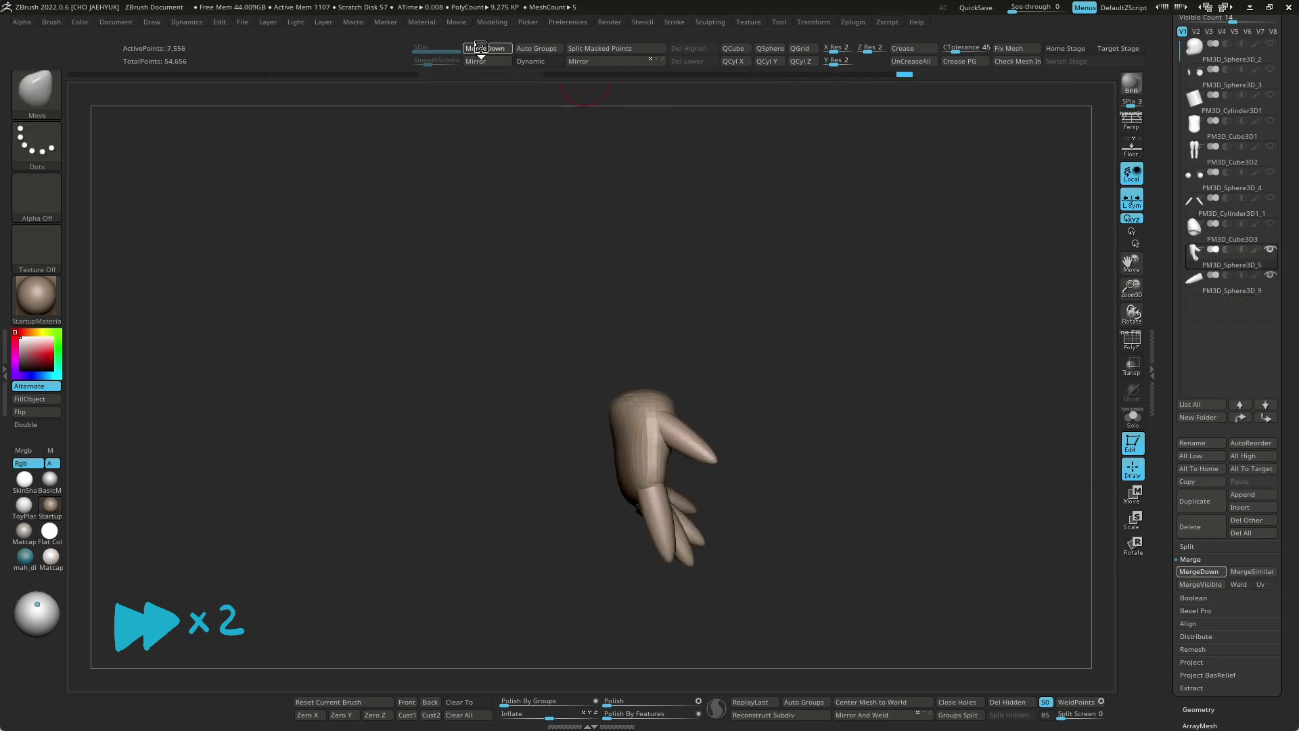
# Show all body parts again and rotate the hand to face the body.
pyautogui.keyDown('shift'); pyautogui.click(1270, 224); pyautogui.keyUp('shift')
pyautogui.moveTo(948, 487)
pyautogui.mouseDown()
pyautogui.moveTo(936, 438)
pyautogui.moveTo(830, 353)
pyautogui.mouseUp()
pyautogui.keyDown('alt'); pyautogui.click(798, 527); pyautogui.keyUp('alt')
pyautogui.moveTo(846, 440)
pyautogui.mouseDown()
pyautogui.moveTo(826, 547)
pyautogui.moveTo(755, 488)
pyautogui.mouseUp()
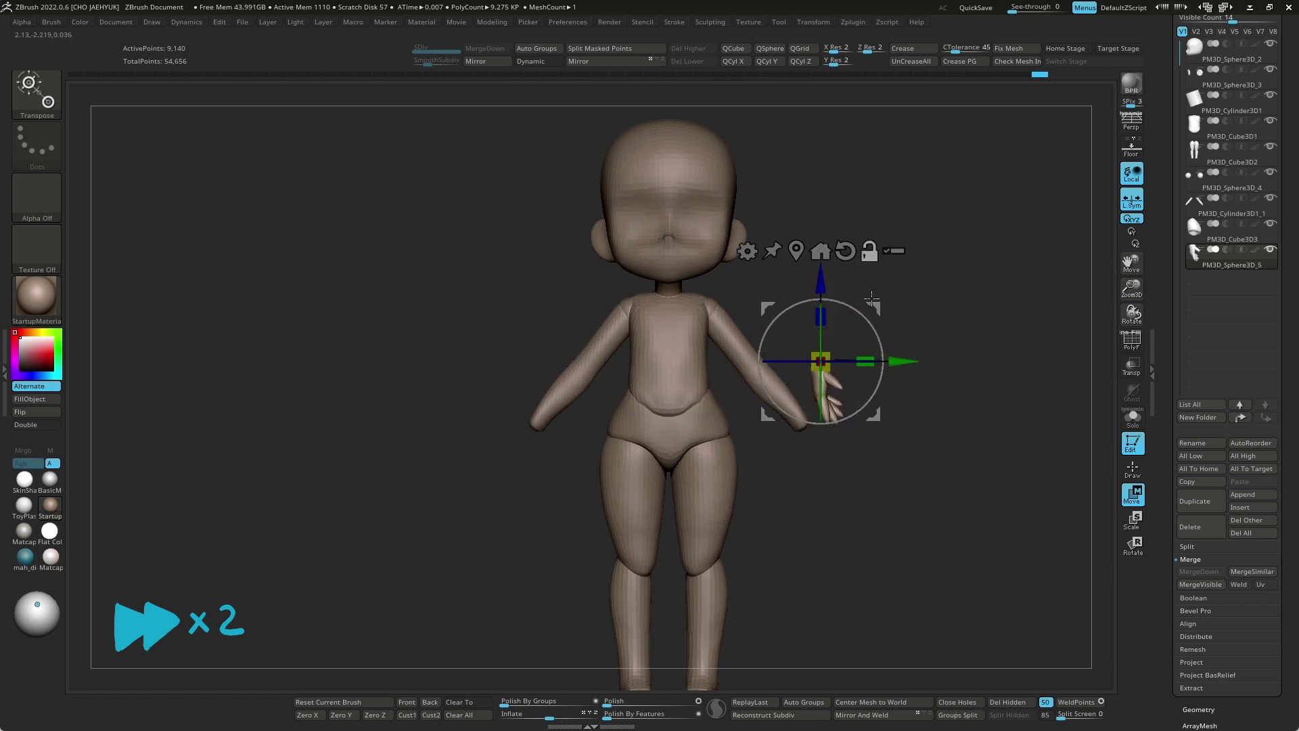
# Rotate the other hand into place at the end of the wrist.
pyautogui.keyDown('alt'); pyautogui.click(527, 420); pyautogui.keyUp('alt')
pyautogui.moveTo(880, 419)
pyautogui.mouseDown()
pyautogui.moveTo(986, 362)
pyautogui.moveTo(905, 445)
pyautogui.mouseUp()
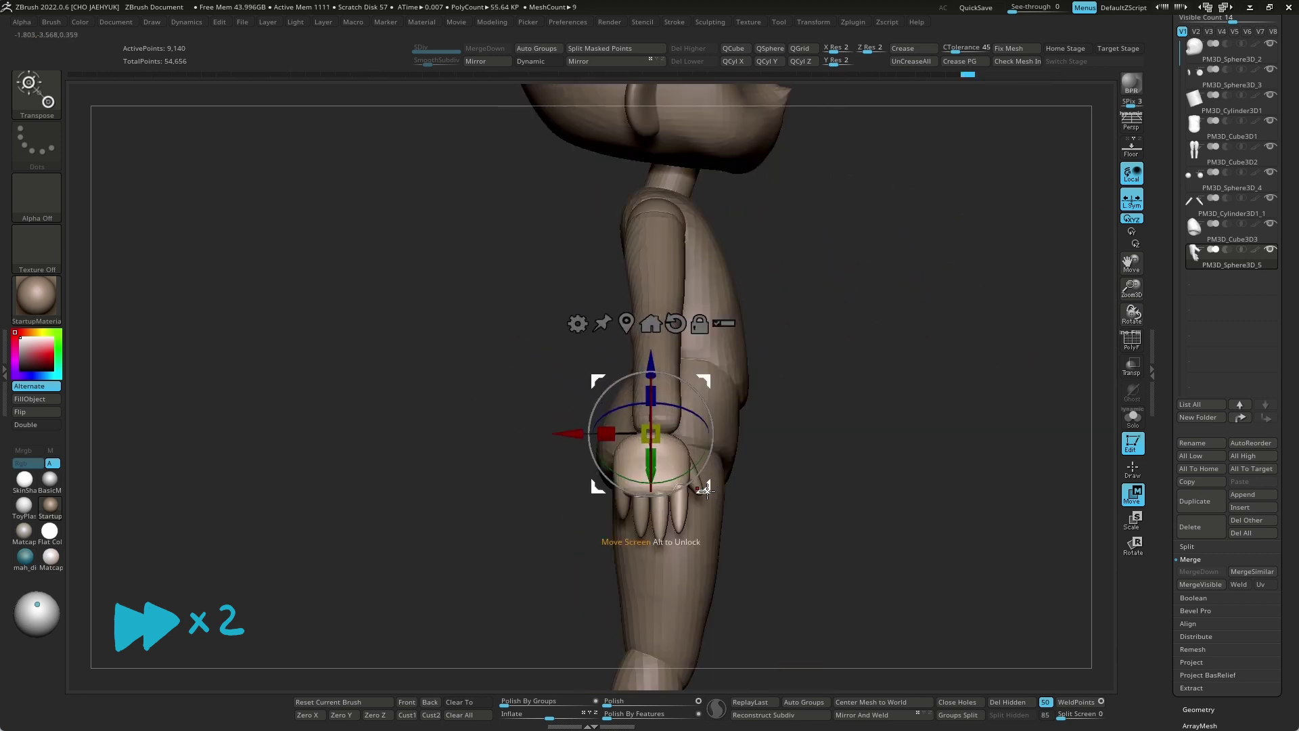
pyautogui.moveTo(664, 441)
pyautogui.mouseDown()
pyautogui.moveTo(676, 467)
pyautogui.moveTo(670, 449)
pyautogui.moveTo(942, 542)
pyautogui.moveTo(667, 406)
pyautogui.mouseUp()
pyautogui.press('q')
# Frame the whole figure and select the torso subtool.
pyautogui.keyDown('alt'); pyautogui.click(667, 405); pyautogui.keyUp('alt')
pyautogui.press('f')
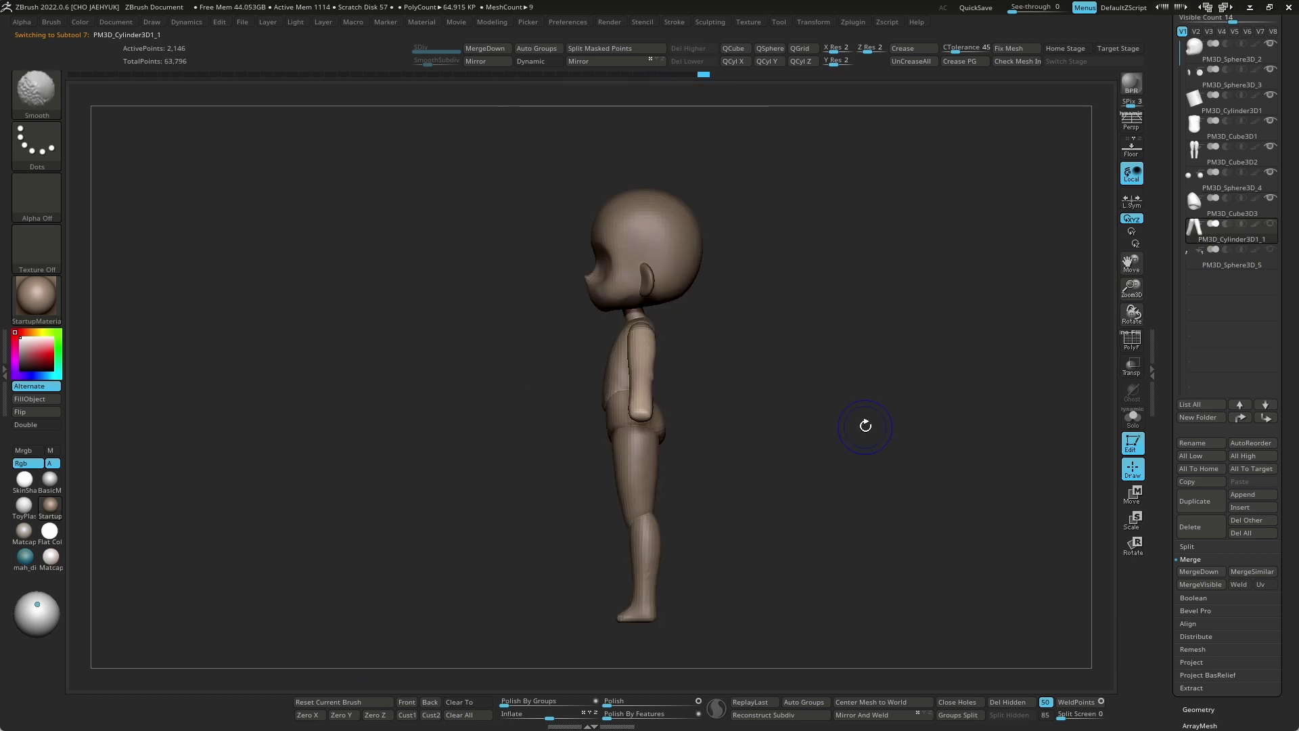
pyautogui.click(1225, 211)
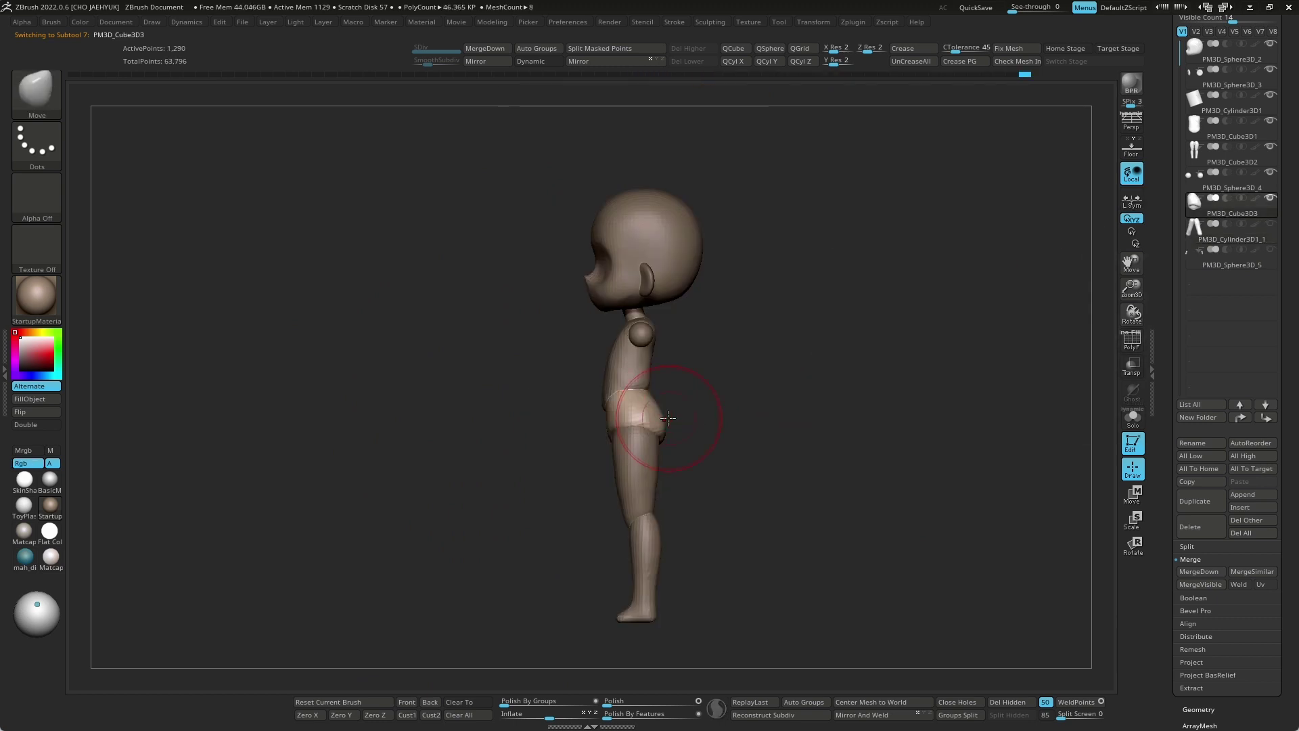
pyautogui.click(854, 22)
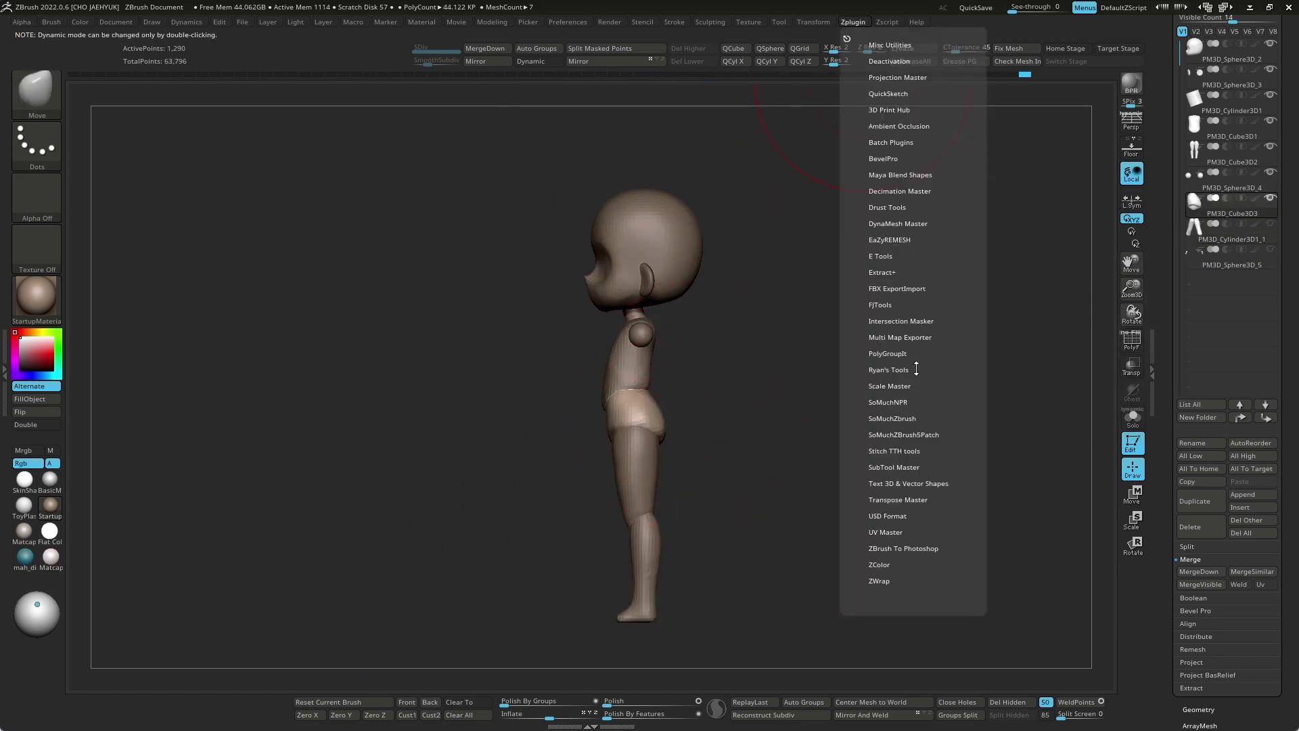
# Select another body part, then run Zplugin > Transpose Master > TPoseMesh.
pyautogui.click(896, 499)
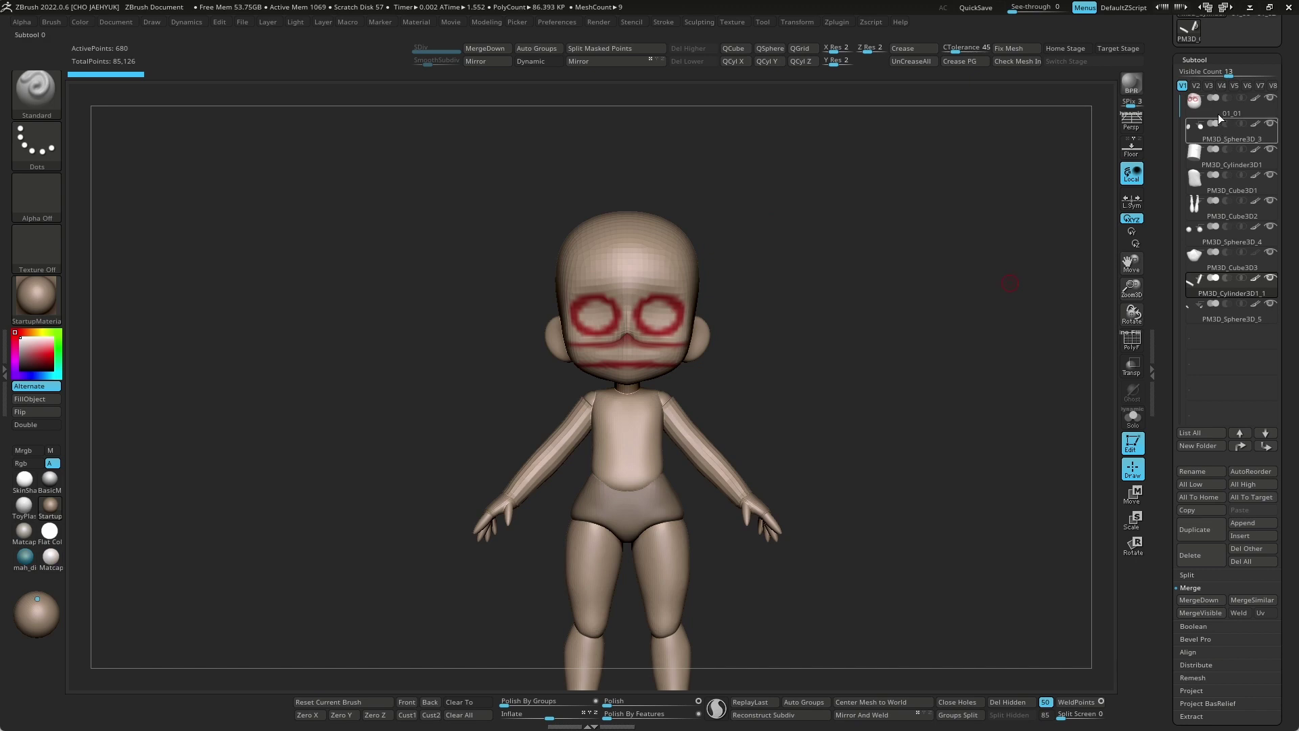
pyautogui.click(1217, 233)
pyautogui.moveTo(1240, 534)
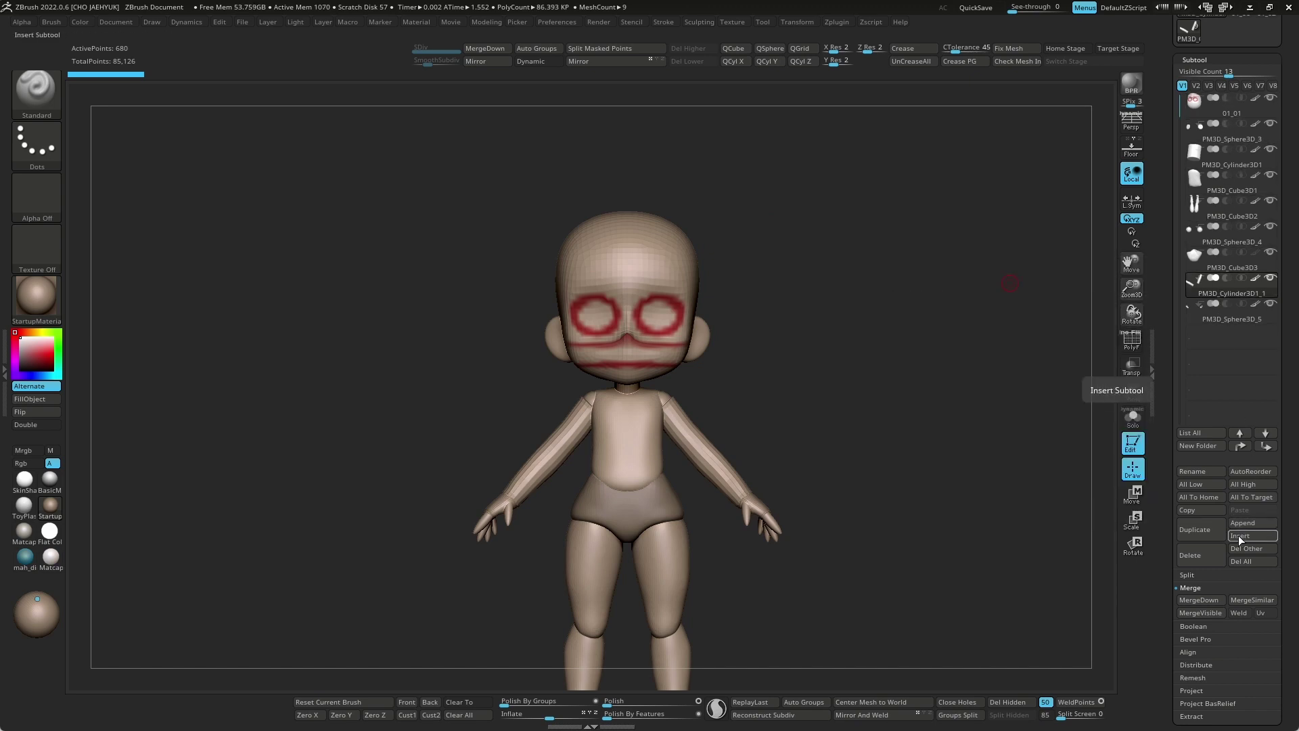
pyautogui.click(844, 24)
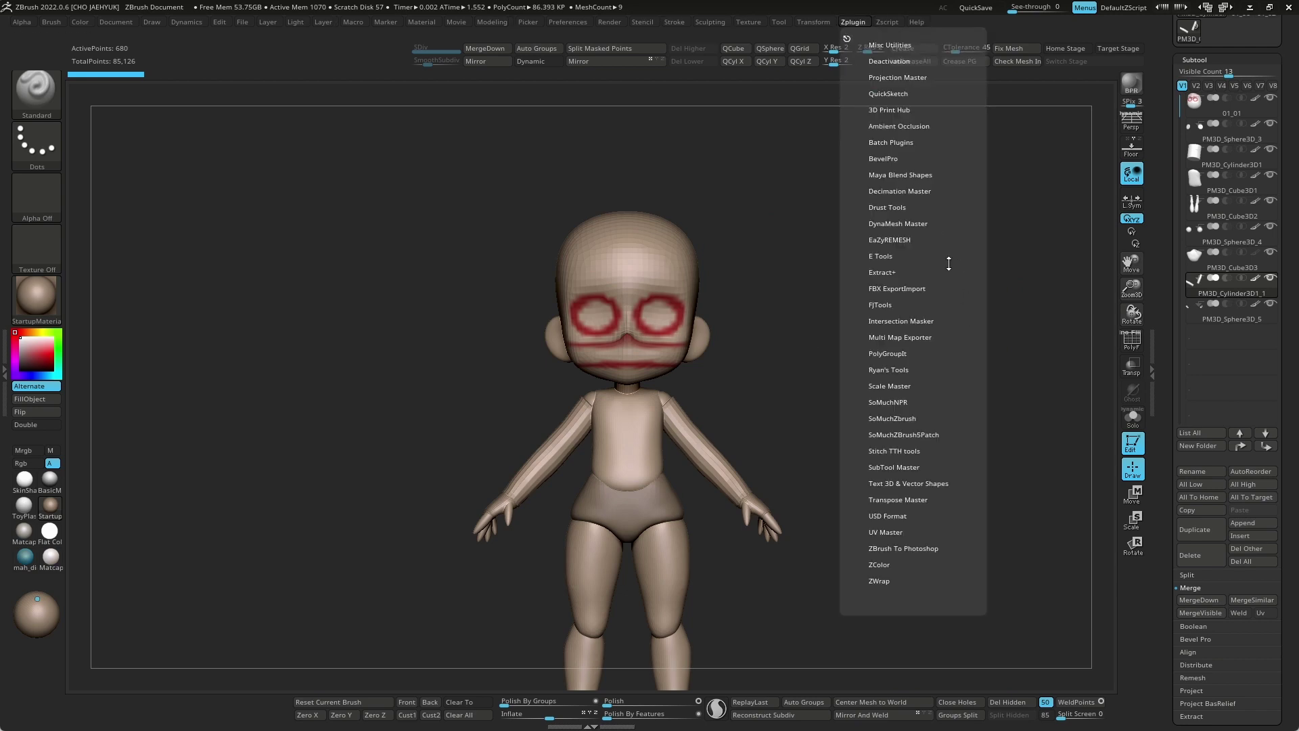
pyautogui.click(917, 500)
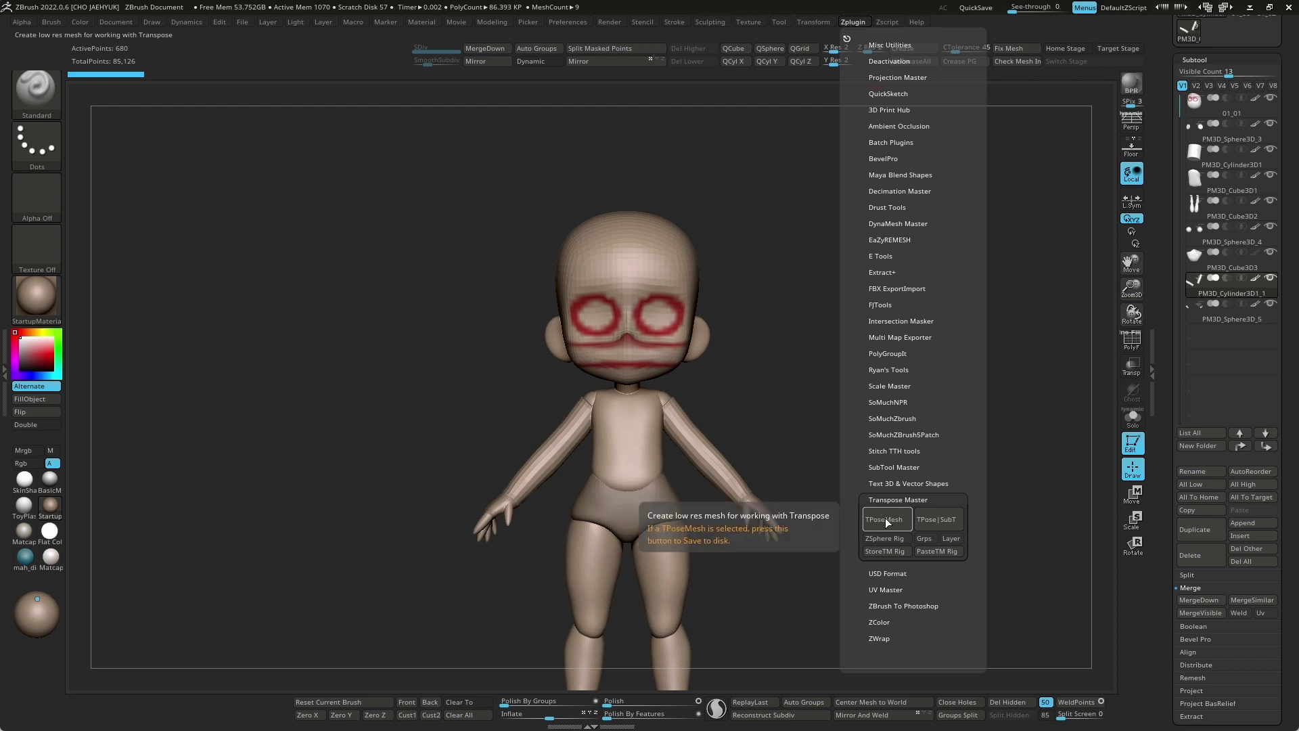
pyautogui.click(884, 519)
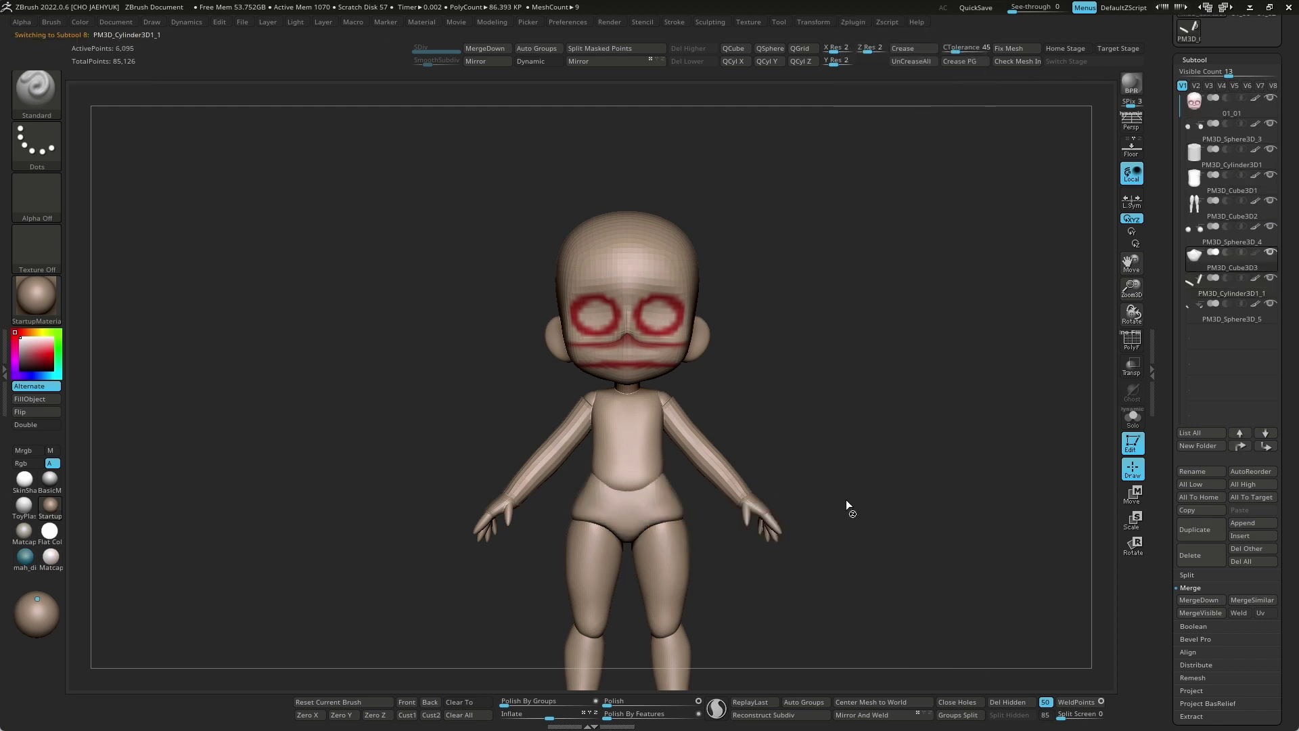
# Select TPose1_01_01 in the Tool palette, turn on PolyF, and rotate to a front view.
pyautogui.moveTo(879, 513); pyautogui.dragTo(899, 386)
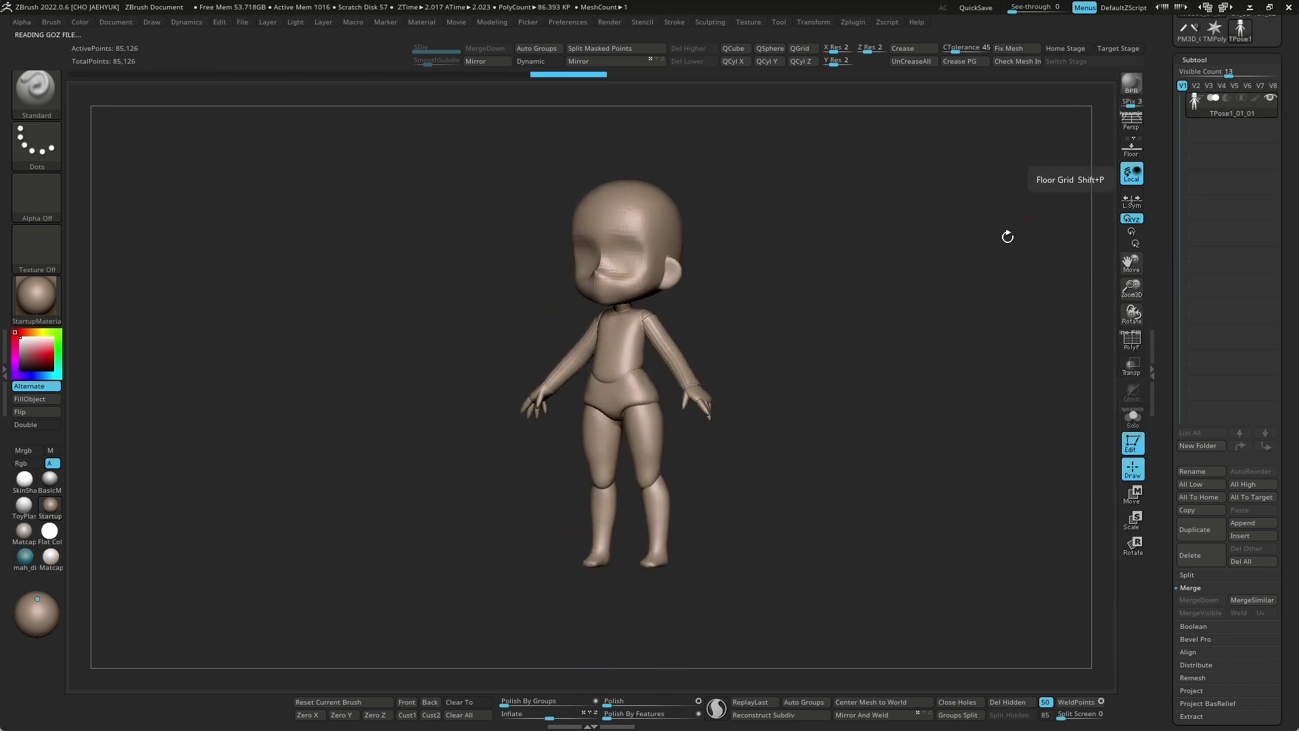
pyautogui.moveTo(1057, 201); pyautogui.dragTo(1082, 197)
pyautogui.moveTo(1164, 63); pyautogui.dragTo(1163, 192)
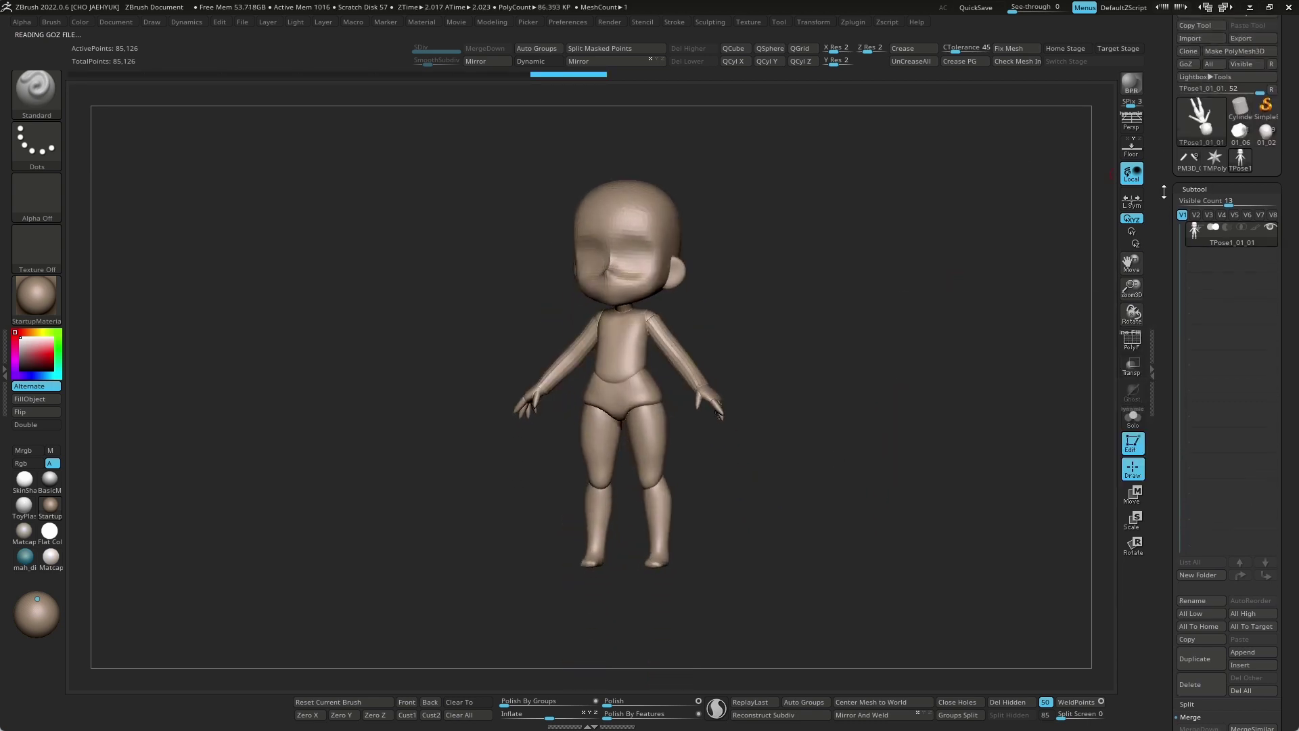
pyautogui.click(1189, 163)
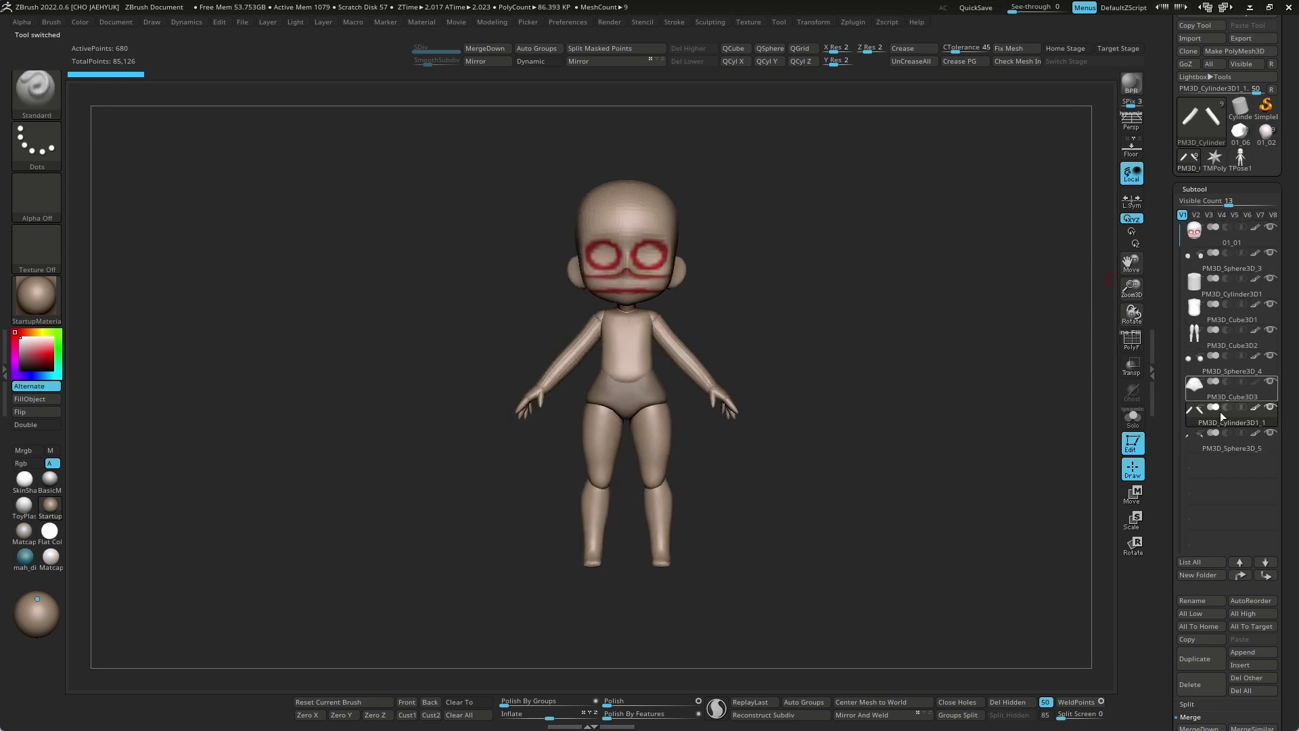
pyautogui.click(1240, 165)
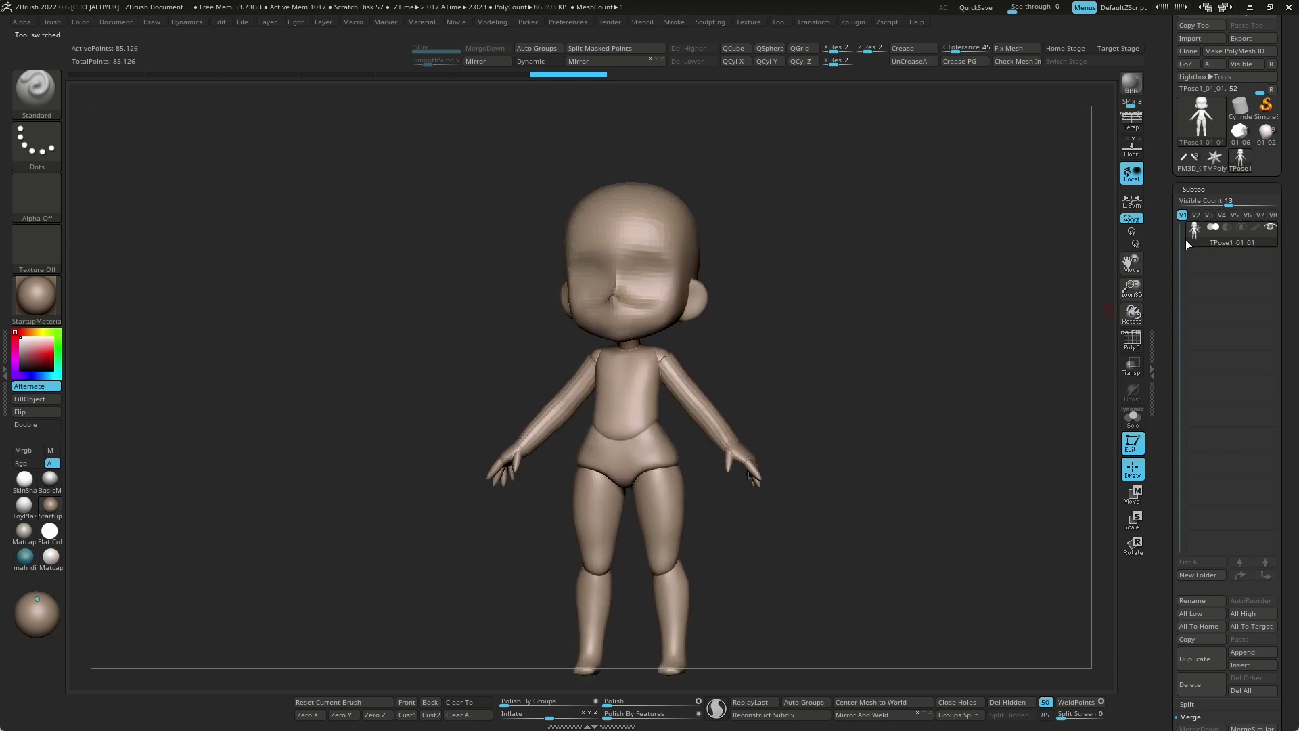
pyautogui.click(1126, 336)
pyautogui.moveTo(1104, 354)
pyautogui.mouseDown()
pyautogui.moveTo(977, 385)
pyautogui.moveTo(928, 369)
pyautogui.moveTo(760, 379)
pyautogui.moveTo(840, 365)
pyautogui.moveTo(826, 339)
pyautogui.moveTo(736, 354)
pyautogui.mouseUp()
# Mask around the right arm and forearm with MaskLasso.
pyautogui.press('b')
pyautogui.press('m')
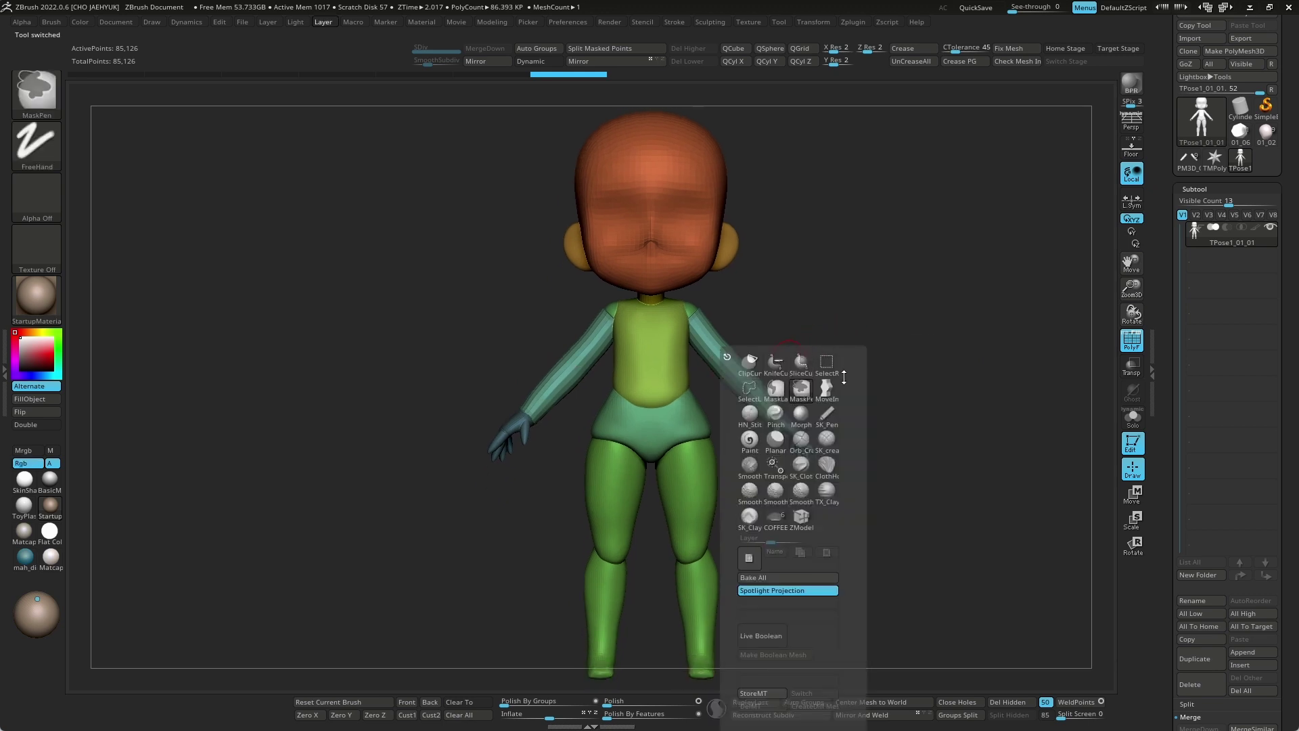
pyautogui.press('l')
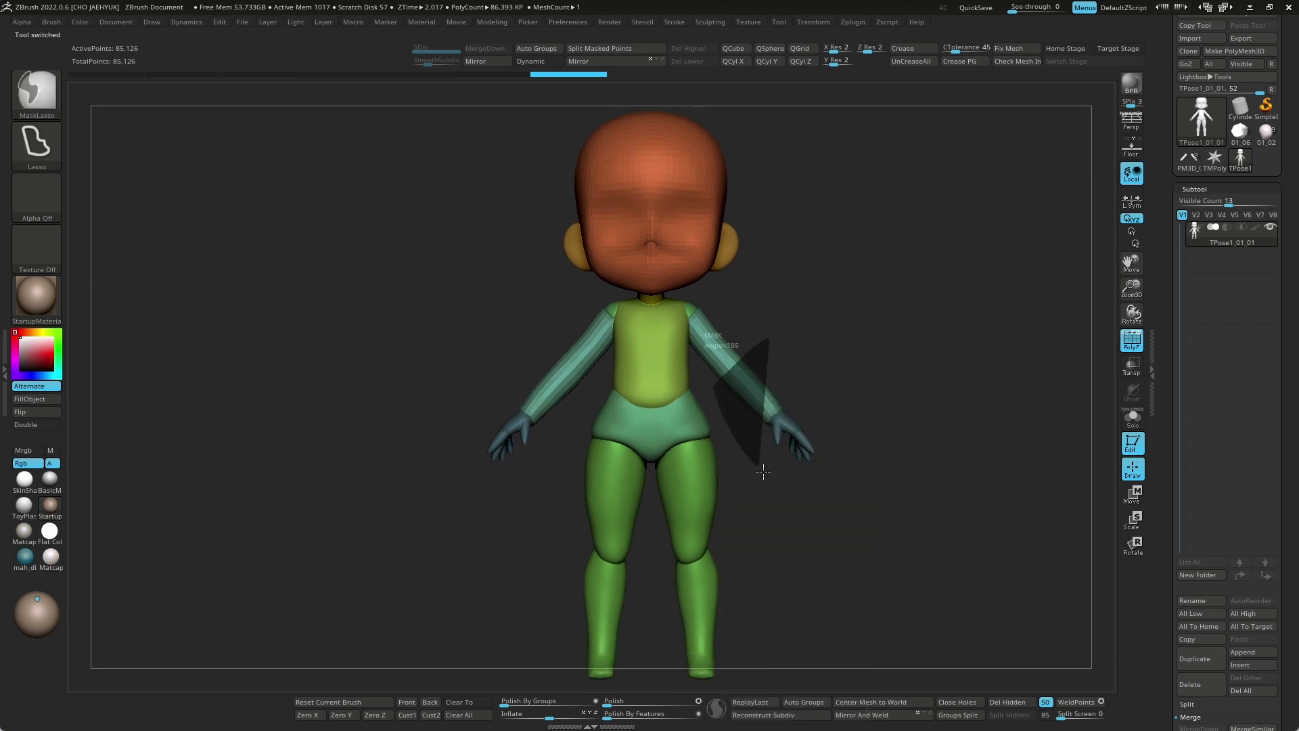
pyautogui.moveTo(728, 370); pyautogui.dragTo(893, 345)
pyautogui.moveTo(980, 300)
pyautogui.mouseDown()
pyautogui.moveTo(800, 362)
pyautogui.moveTo(768, 347)
pyautogui.mouseUp()
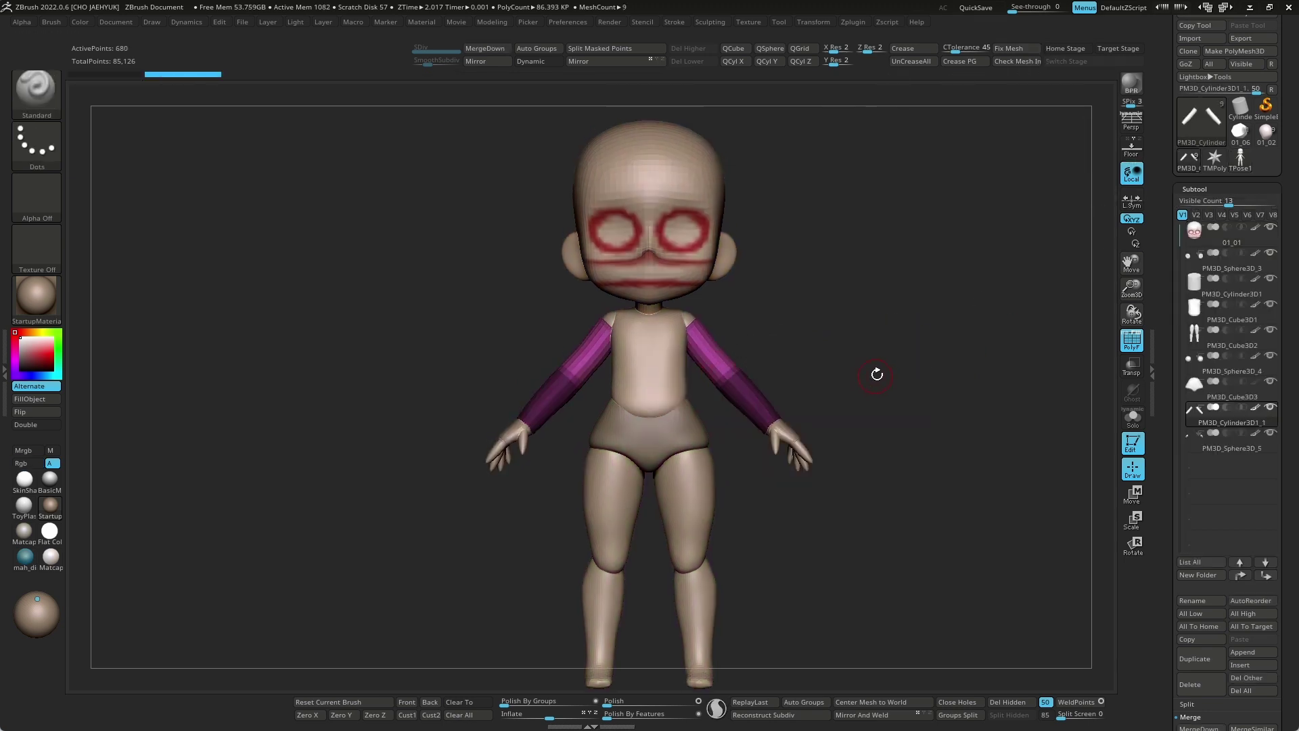
pyautogui.moveTo(875, 371); pyautogui.dragTo(888, 393)
# Rotate both arms up to horizontal with the Transpose gizmo.
pyautogui.press('w')
pyautogui.moveTo(752, 404); pyautogui.dragTo(723, 440)
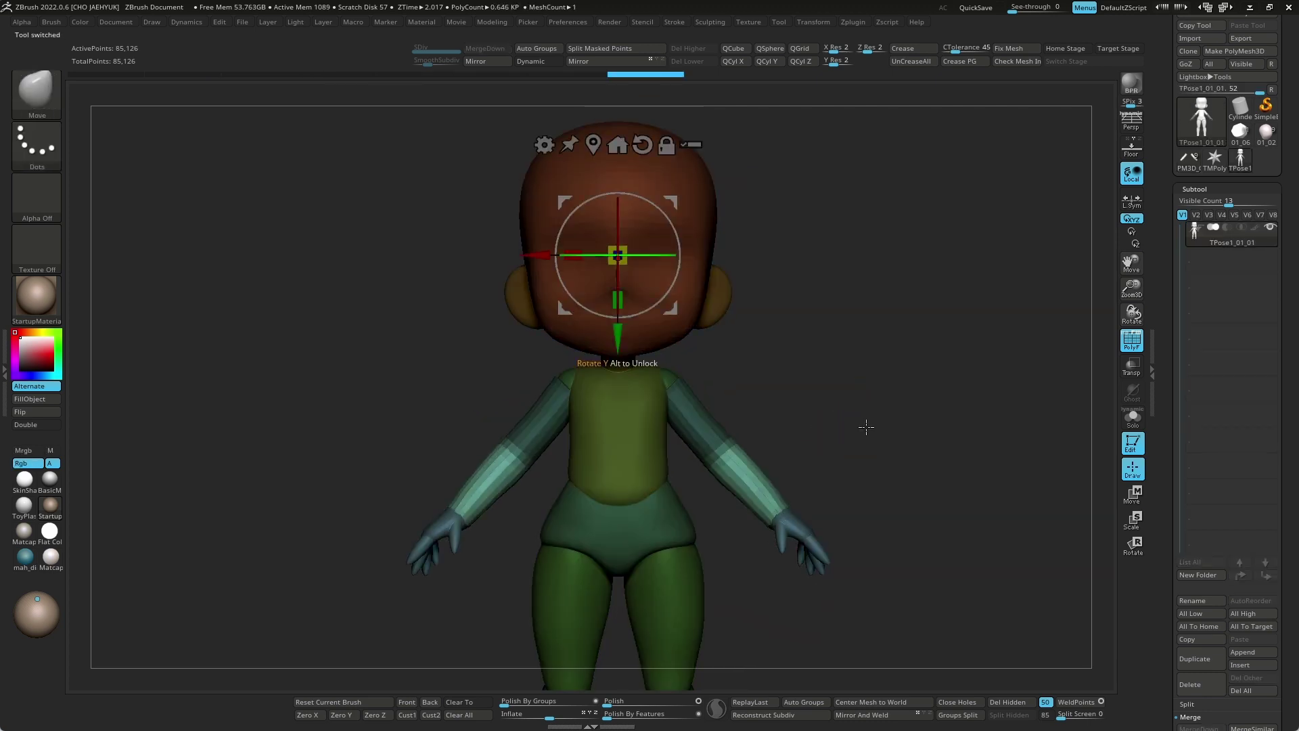
pyautogui.press('w')
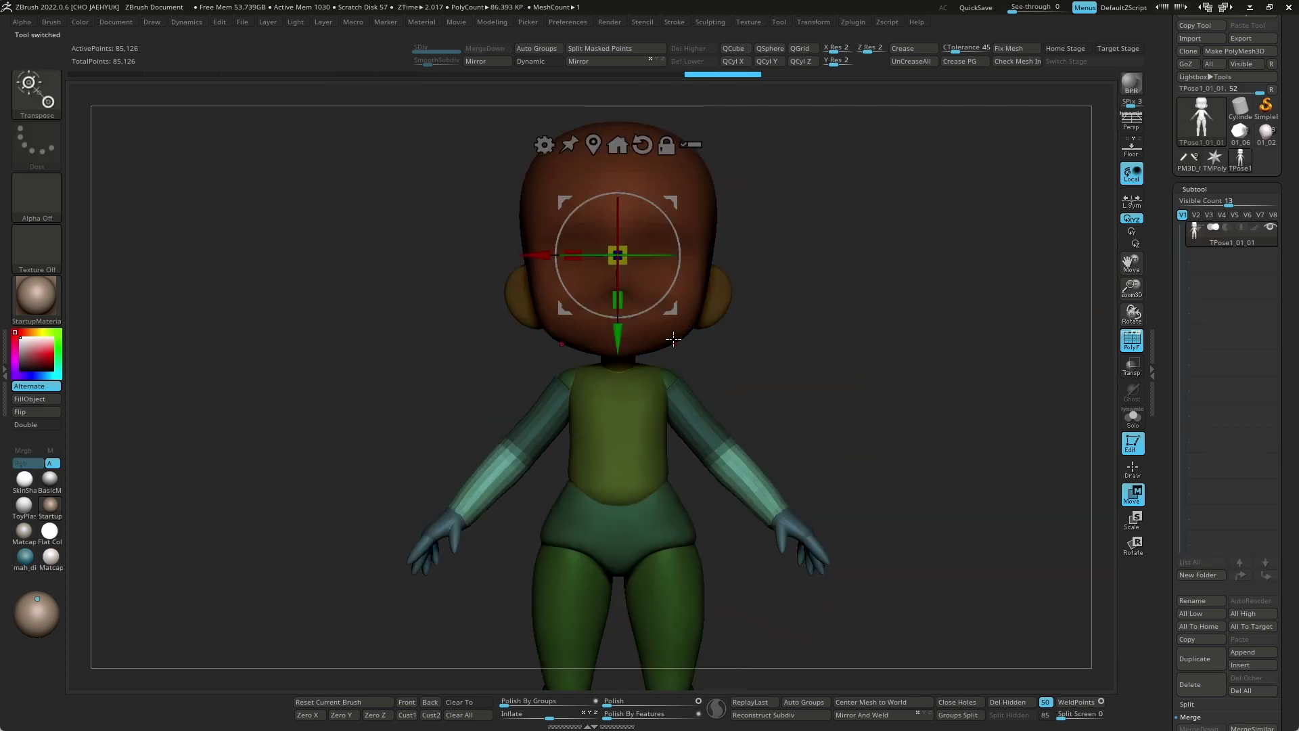
pyautogui.keyDown('alt'); pyautogui.moveTo(617, 255); pyautogui.dragTo(720, 451); pyautogui.keyUp('alt')
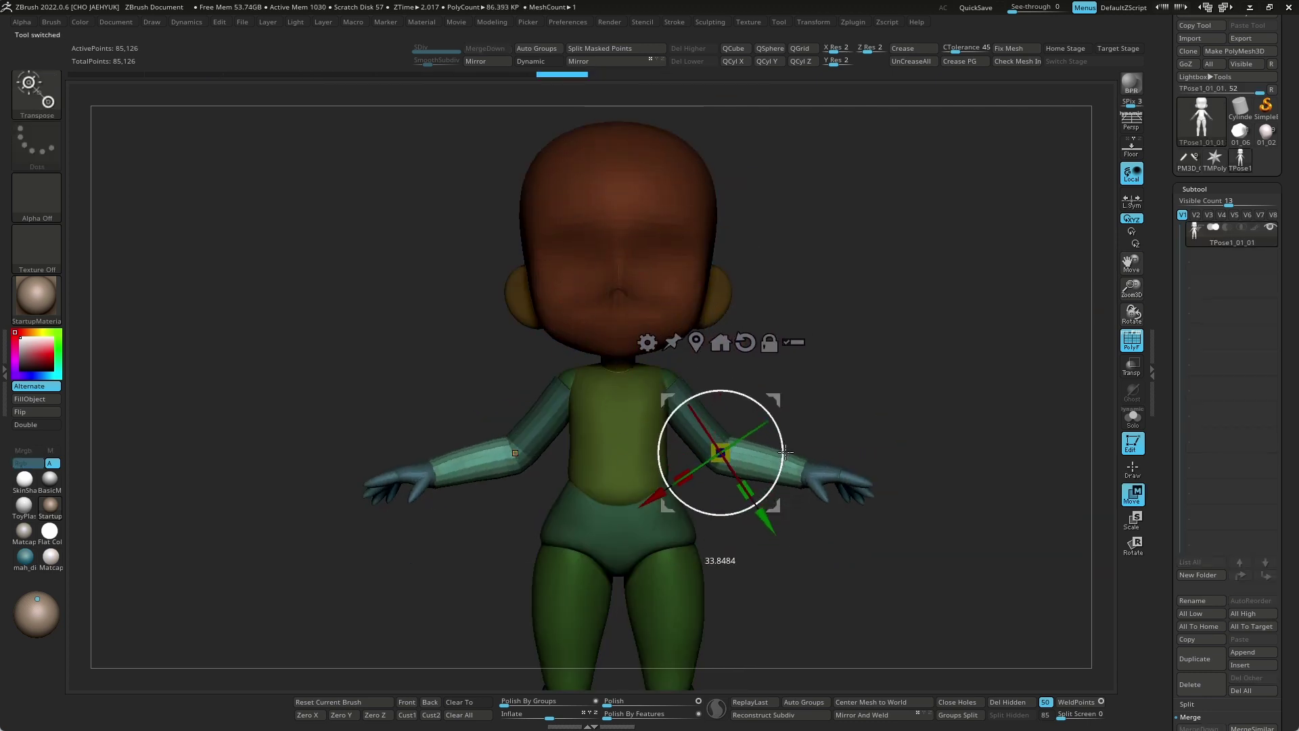
pyautogui.moveTo(774, 509); pyautogui.dragTo(789, 460)
pyautogui.press('q')
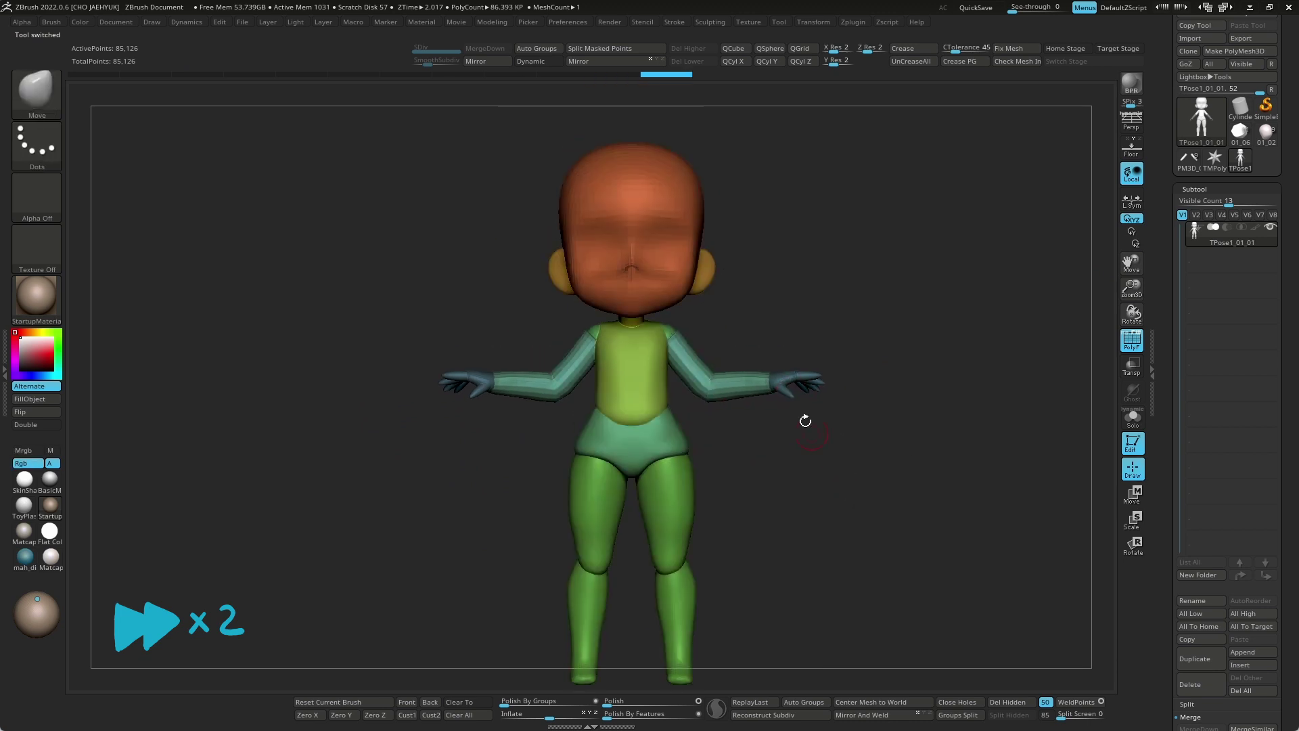
# Tilt the head from a neck gizmo, undoing an accidental leg rotation.
pyautogui.press('w')
pyautogui.keyDown('alt'); pyautogui.moveTo(630, 326); pyautogui.dragTo(633, 406); pyautogui.keyUp('alt')
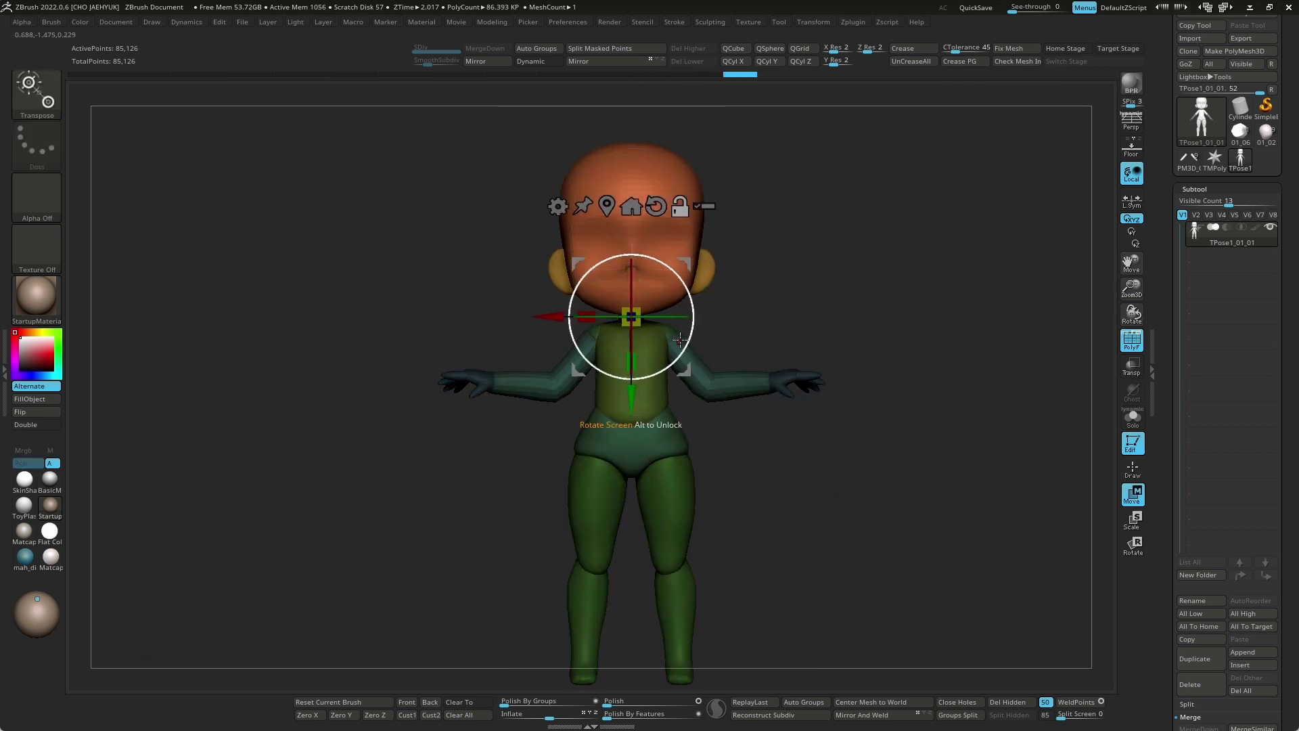
pyautogui.moveTo(690, 308); pyautogui.dragTo(666, 257)
pyautogui.moveTo(632, 318)
pyautogui.keyDown('alt'); pyautogui.mouseDown()
pyautogui.moveTo(677, 517)
pyautogui.moveTo(686, 414)
pyautogui.moveTo(737, 386)
pyautogui.moveTo(681, 516)
pyautogui.mouseUp(); pyautogui.keyUp('alt')
pyautogui.click(679, 400)
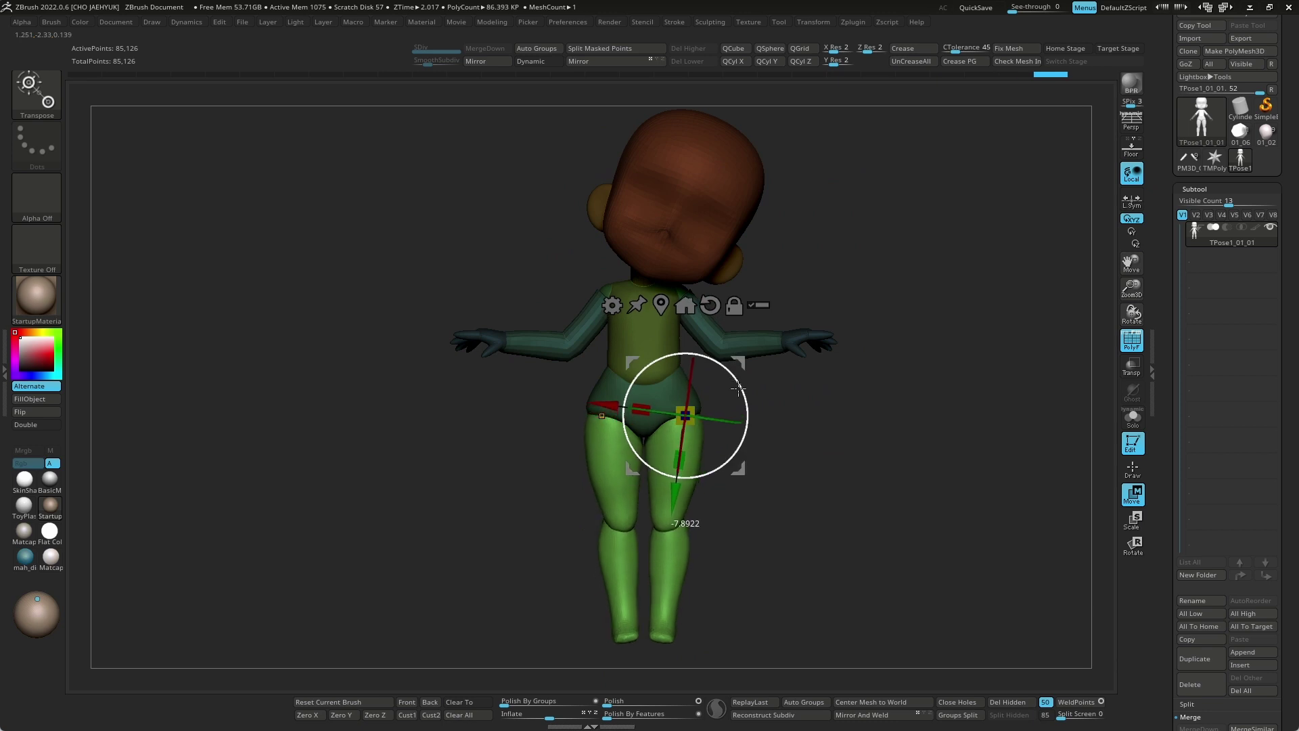
pyautogui.hotkey('ctrl', 'z')
pyautogui.press('q')
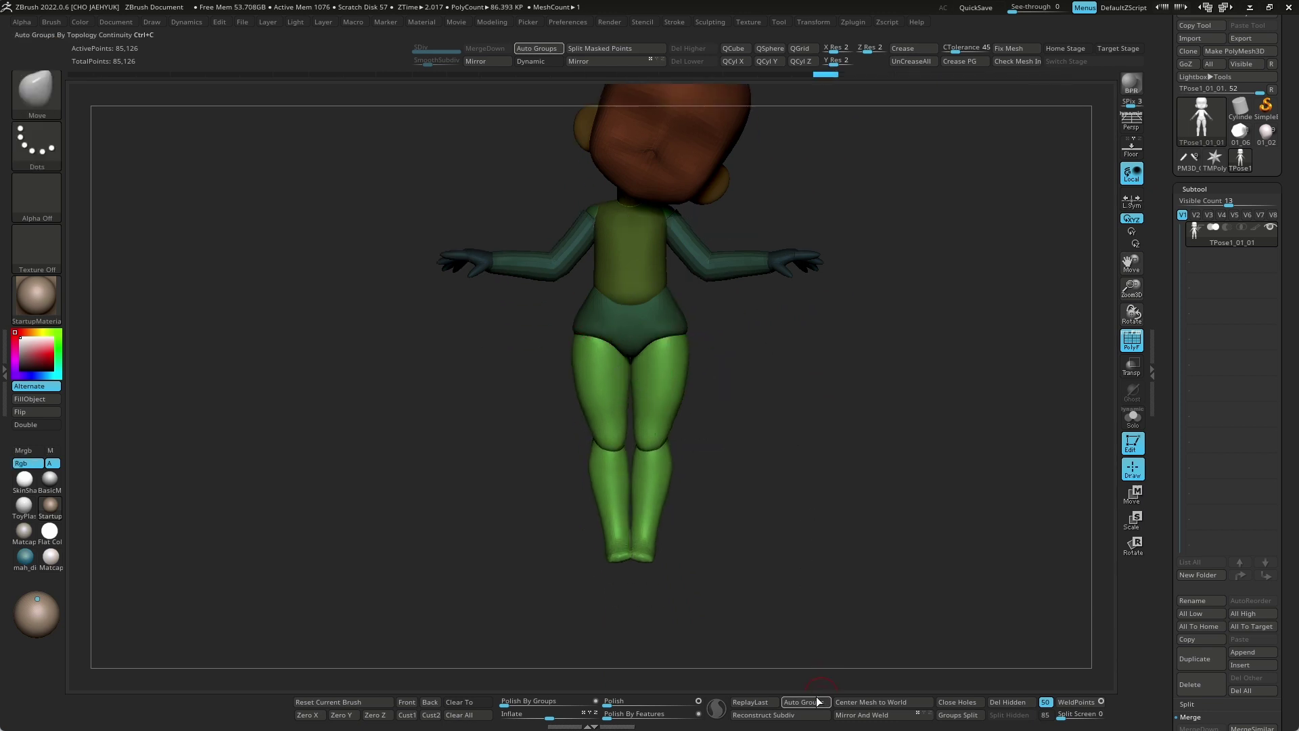
# Hide the torso, arm, hand and head polygroups with SelectRect, then show the whole model again.
pyautogui.keyDown('ctrl'); pyautogui.keyDown('alt'); pyautogui.keyDown('shift'); pyautogui.click(619, 352); pyautogui.keyUp('shift'); pyautogui.keyUp('alt'); pyautogui.keyUp('ctrl')
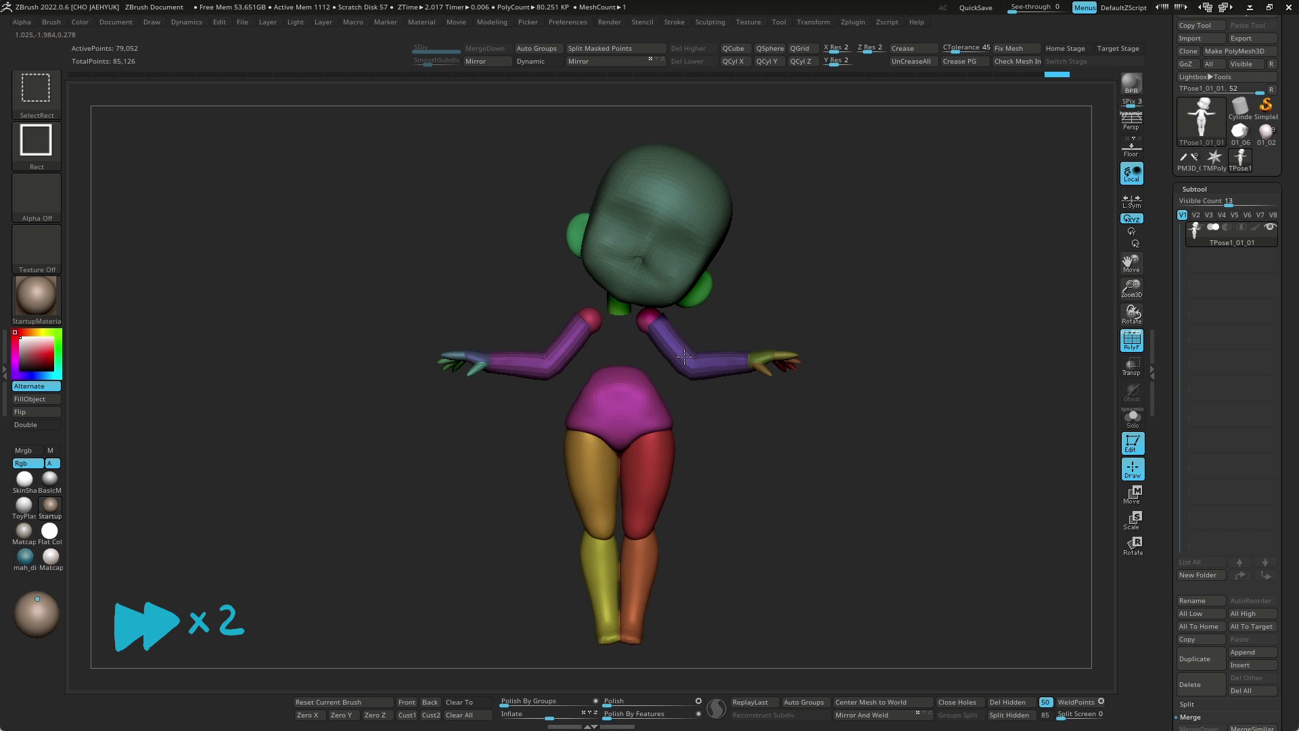
pyautogui.keyDown('ctrl'); pyautogui.keyDown('alt'); pyautogui.keyDown('shift'); pyautogui.click(703, 338); pyautogui.keyUp('shift'); pyautogui.keyUp('alt'); pyautogui.keyUp('ctrl')
pyautogui.keyDown('ctrl'); pyautogui.keyDown('alt'); pyautogui.keyDown('shift'); pyautogui.click(589, 319); pyautogui.keyUp('shift'); pyautogui.keyUp('alt'); pyautogui.keyUp('ctrl')
pyautogui.keyDown('ctrl'); pyautogui.keyDown('alt'); pyautogui.keyDown('shift'); pyautogui.moveTo(526, 314); pyautogui.dragTo(391, 408); pyautogui.keyUp('shift'); pyautogui.keyUp('alt'); pyautogui.keyUp('ctrl')
pyautogui.keyDown('ctrl'); pyautogui.keyDown('alt'); pyautogui.keyDown('shift'); pyautogui.moveTo(737, 342); pyautogui.dragTo(805, 379); pyautogui.keyUp('shift'); pyautogui.keyUp('alt'); pyautogui.keyUp('ctrl')
pyautogui.keyDown('ctrl'); pyautogui.keyDown('shift'); pyautogui.moveTo(499, 118); pyautogui.dragTo(595, 181); pyautogui.keyUp('shift'); pyautogui.keyUp('ctrl')
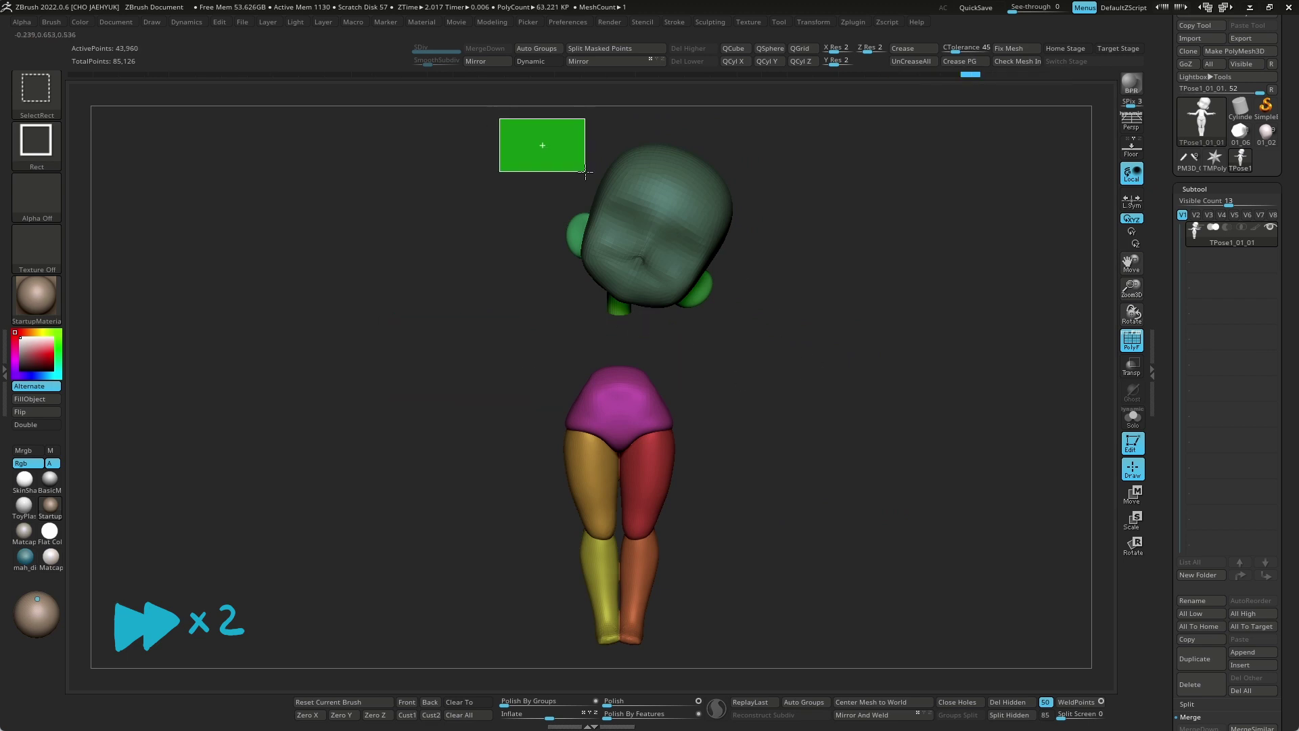
pyautogui.keyDown('ctrl'); pyautogui.keyDown('shift'); pyautogui.click(870, 435); pyautogui.keyUp('shift'); pyautogui.keyUp('ctrl')
# Tilt the proxy's head further forward with the Transpose gizmo from a side view.
pyautogui.moveTo(870, 435); pyautogui.dragTo(735, 384)
pyautogui.press('w')
pyautogui.moveTo(645, 424); pyautogui.dragTo(589, 379)
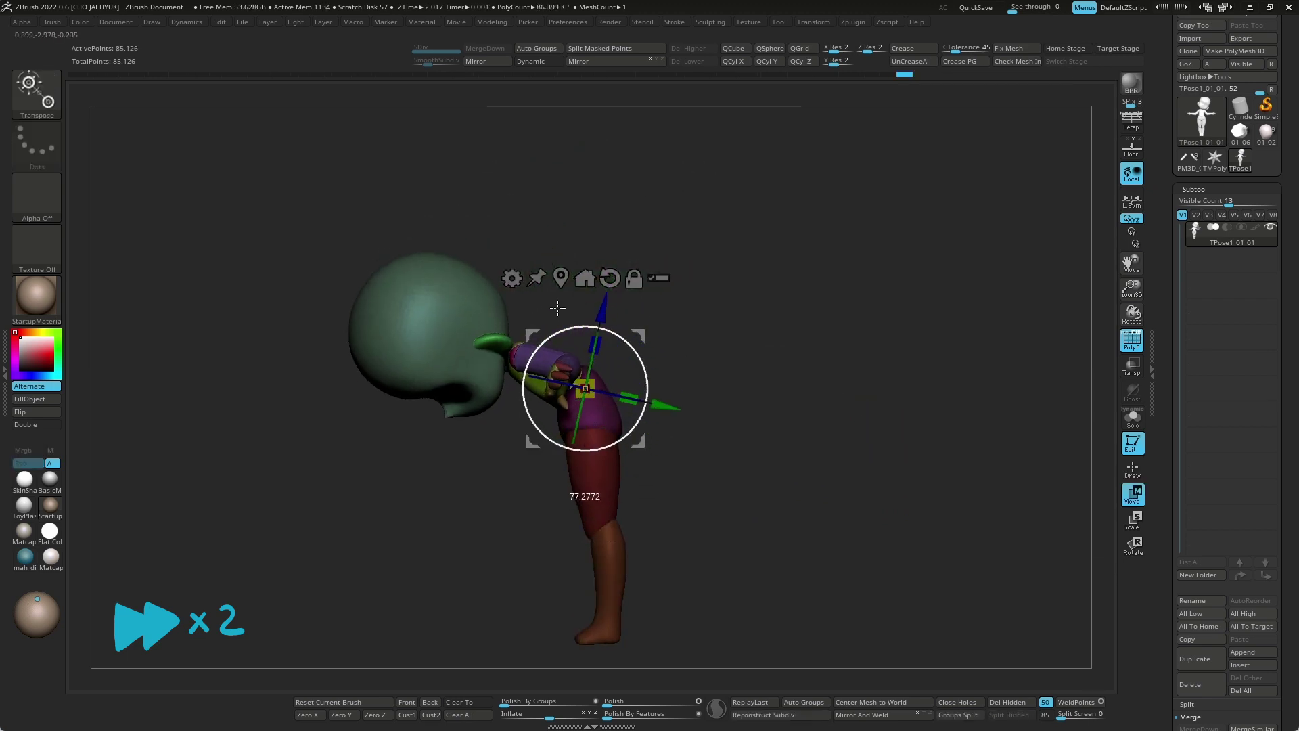
pyautogui.moveTo(812, 439); pyautogui.dragTo(733, 508)
pyautogui.press('q')
# Isolate the red thigh and orange lower-leg groups, then swing the right leg outward.
pyautogui.keyDown('ctrl'); pyautogui.keyDown('alt'); pyautogui.keyDown('shift'); pyautogui.click(568, 504); pyautogui.keyUp('shift'); pyautogui.keyUp('alt'); pyautogui.keyUp('ctrl')
pyautogui.keyDown('ctrl'); pyautogui.keyDown('alt'); pyautogui.keyDown('shift'); pyautogui.click(572, 562); pyautogui.keyUp('shift'); pyautogui.keyUp('alt'); pyautogui.keyUp('ctrl')
pyautogui.moveTo(632, 551); pyautogui.dragTo(801, 501)
pyautogui.keyDown('ctrl'); pyautogui.keyDown('shift'); pyautogui.click(800, 502); pyautogui.keyUp('shift'); pyautogui.keyUp('ctrl')
pyautogui.press('w')
pyautogui.click(595, 504)
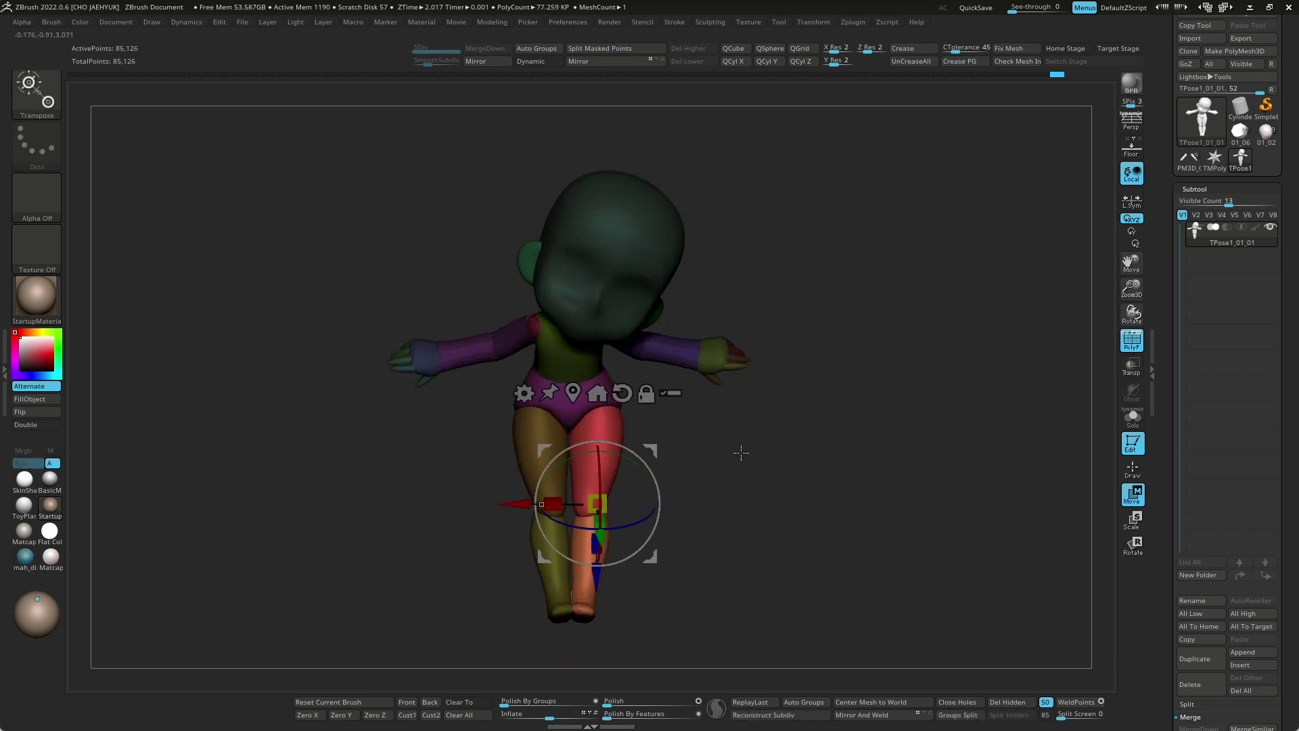
pyautogui.moveTo(638, 560); pyautogui.dragTo(788, 561)
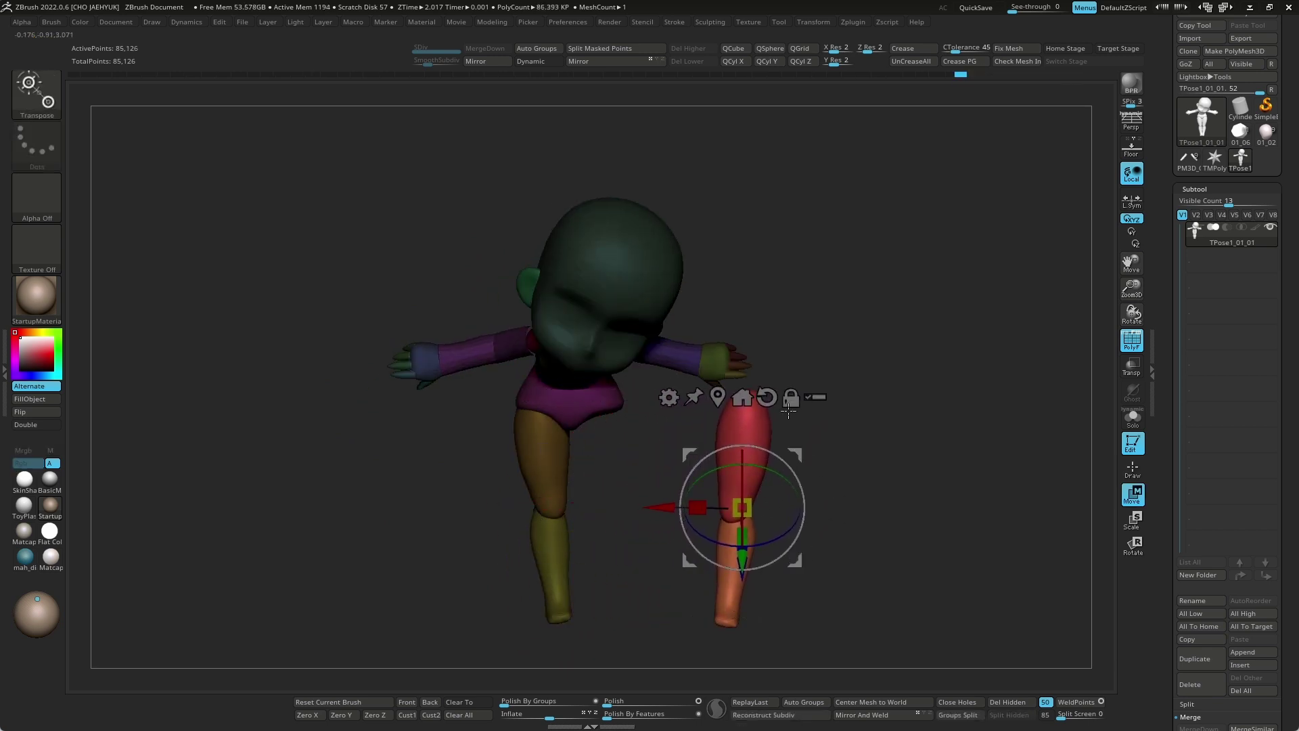
pyautogui.moveTo(790, 475)
pyautogui.keyDown('alt'); pyautogui.mouseDown()
pyautogui.moveTo(799, 352)
pyautogui.moveTo(845, 399)
pyautogui.mouseUp(); pyautogui.keyUp('alt')
# Transfer the proxy's pose onto the subtools with Transpose Master's TPose>SubT.
pyautogui.press('q')
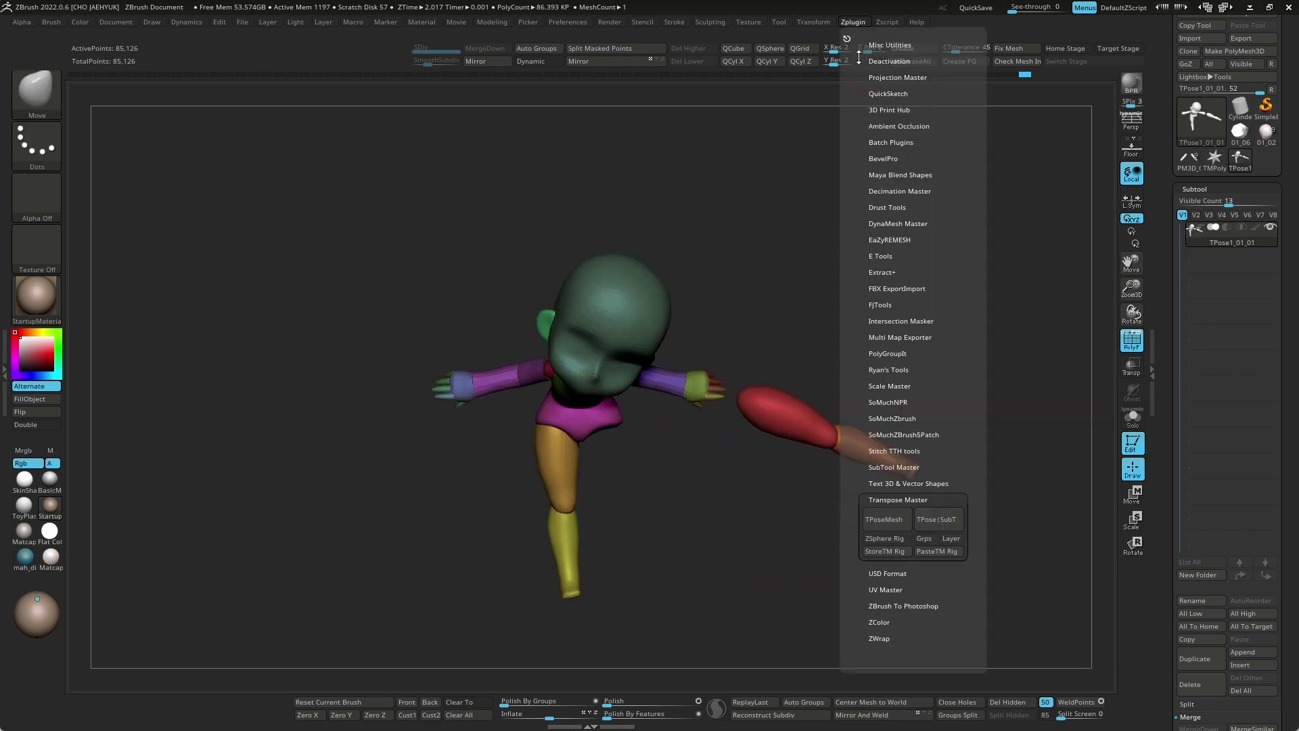
pyautogui.click(852, 22)
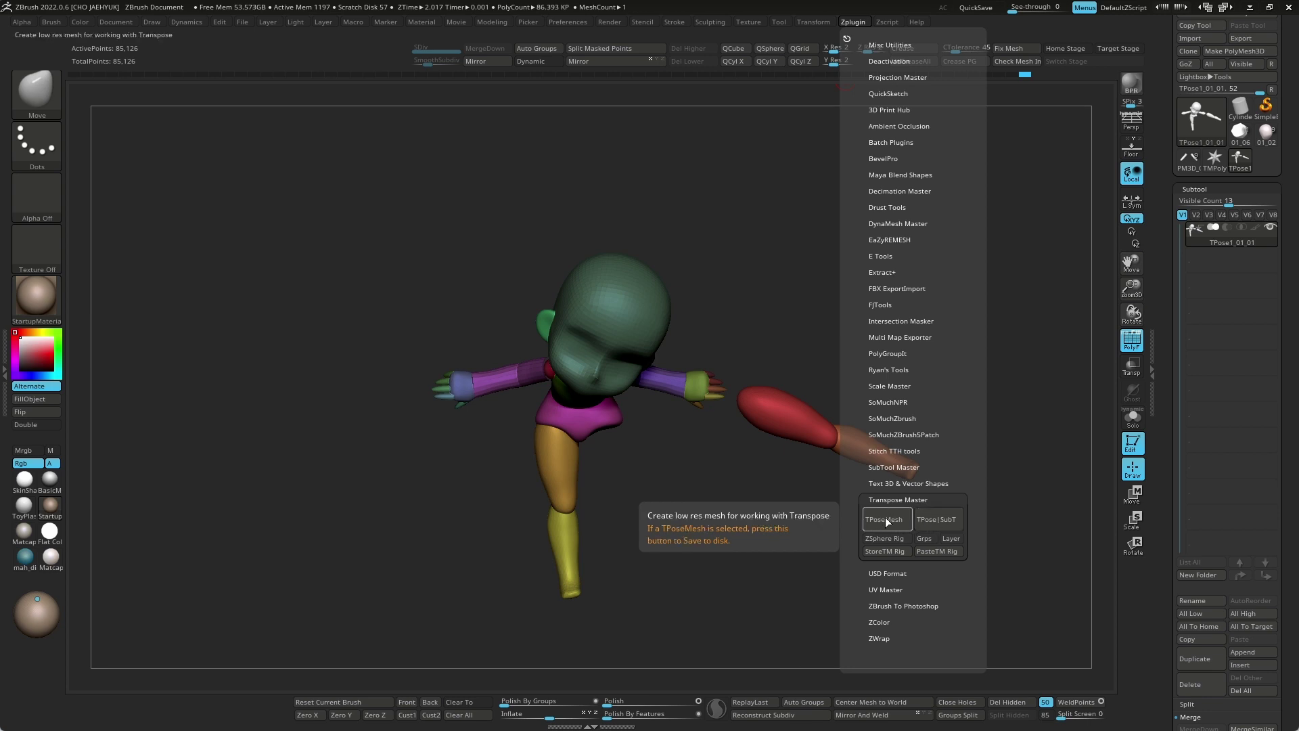
pyautogui.click(941, 521)
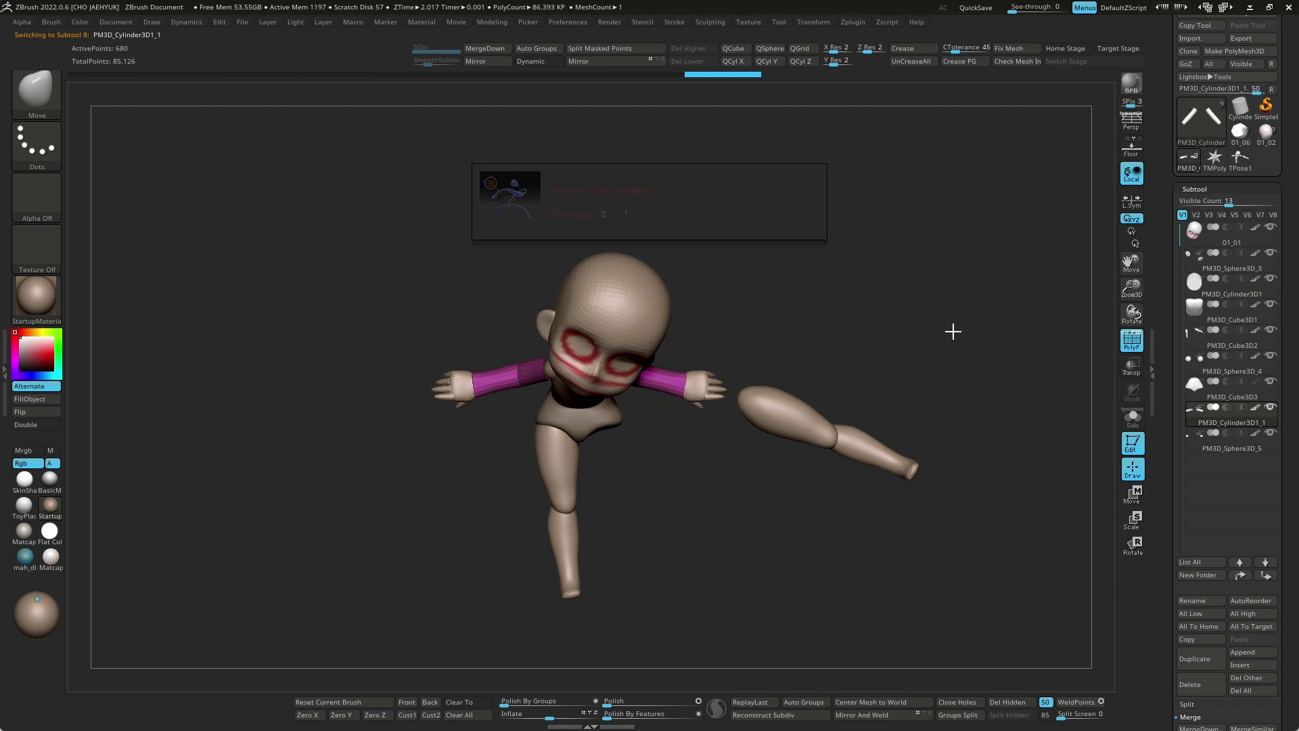
# Switch back to the multi-part PM3D body model and mask both forearms.
pyautogui.click(1241, 163)
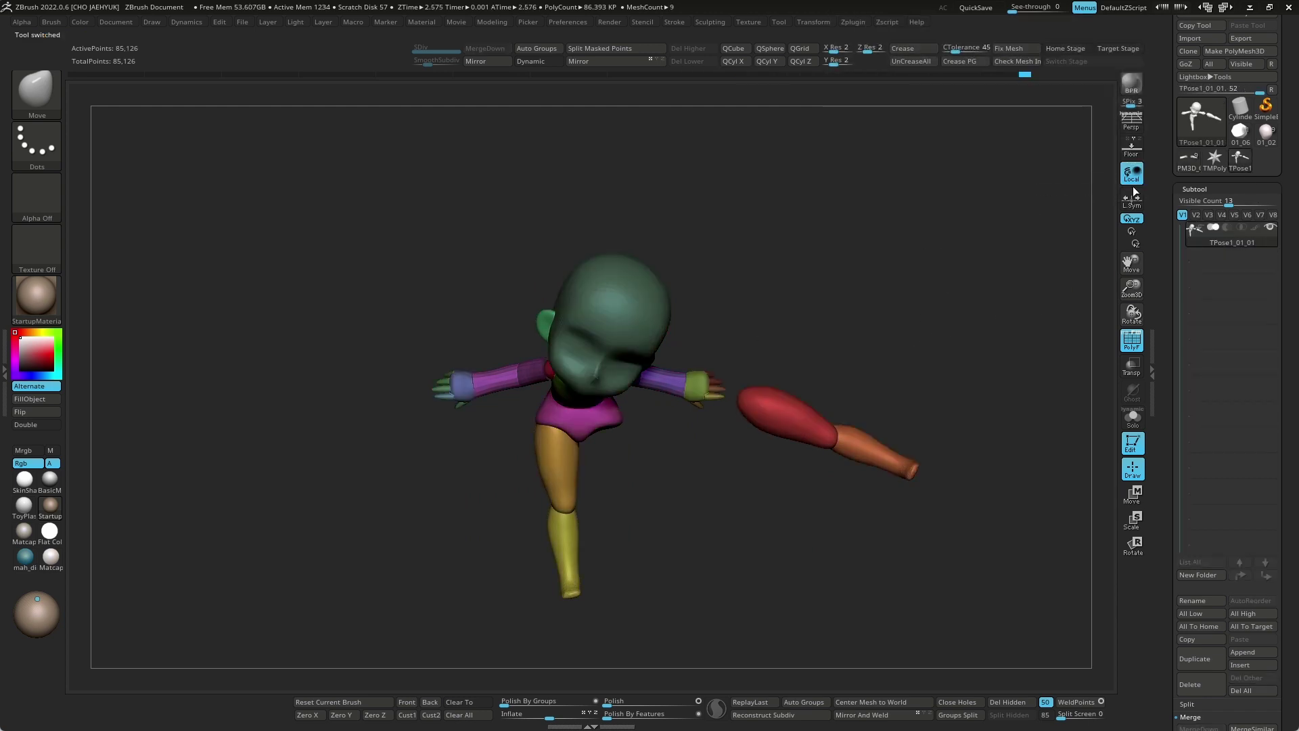
pyautogui.click(1189, 161)
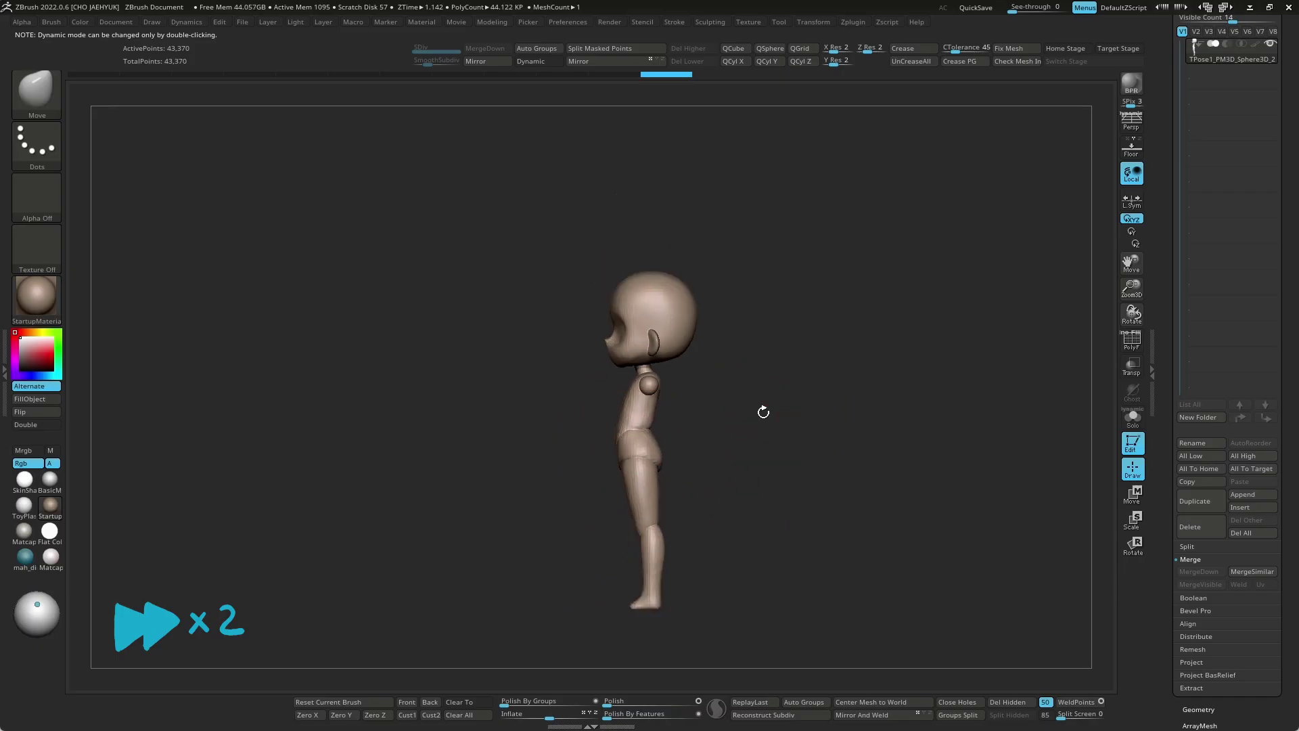
pyautogui.moveTo(763, 411)
pyautogui.mouseDown()
pyautogui.moveTo(798, 449)
pyautogui.moveTo(767, 428)
pyautogui.mouseUp()
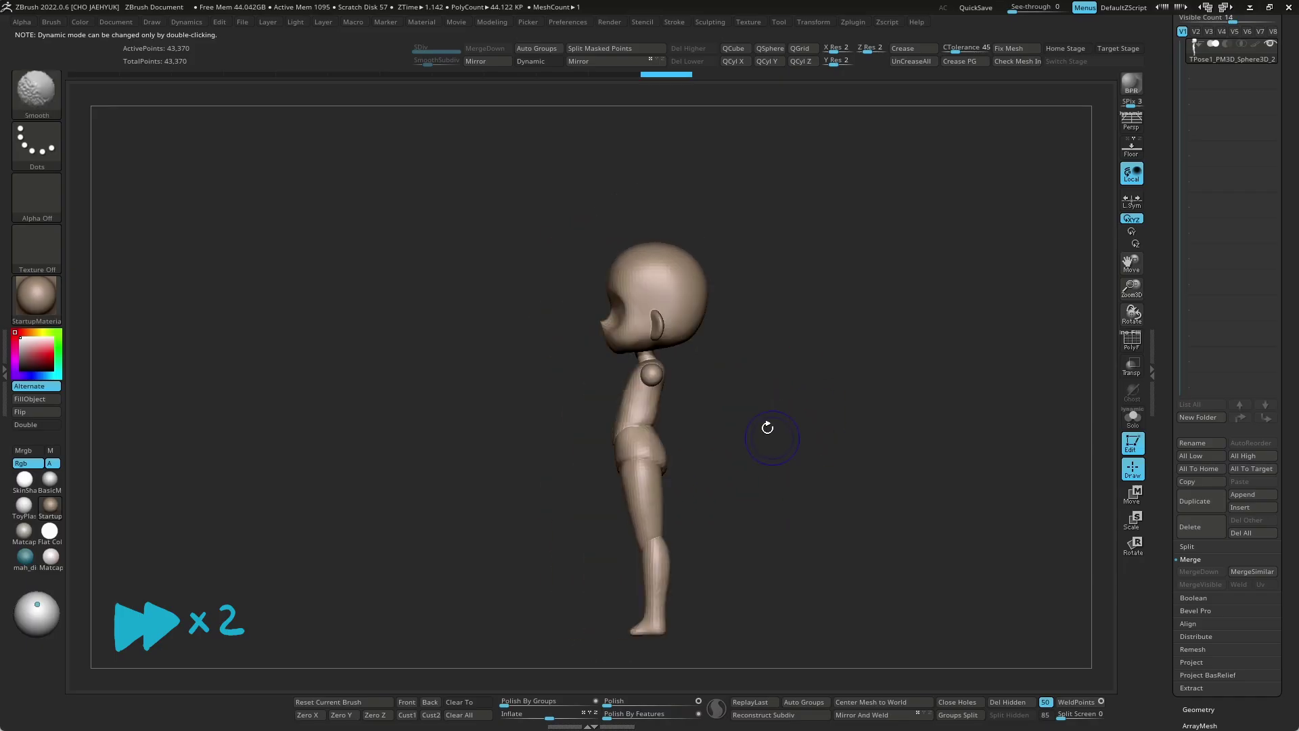
pyautogui.moveTo(740, 492); pyautogui.dragTo(667, 551)
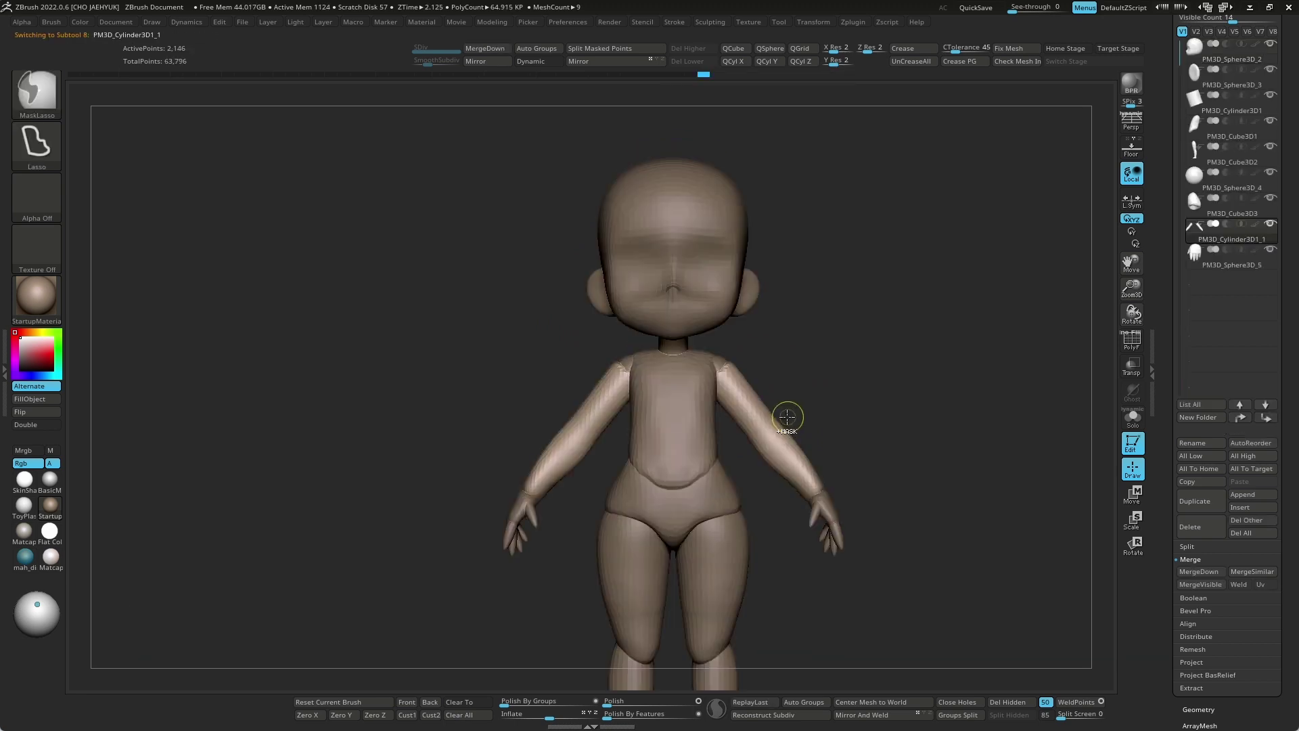
pyautogui.keyDown('ctrl'); pyautogui.moveTo(751, 459); pyautogui.dragTo(798, 433); pyautogui.keyUp('ctrl')
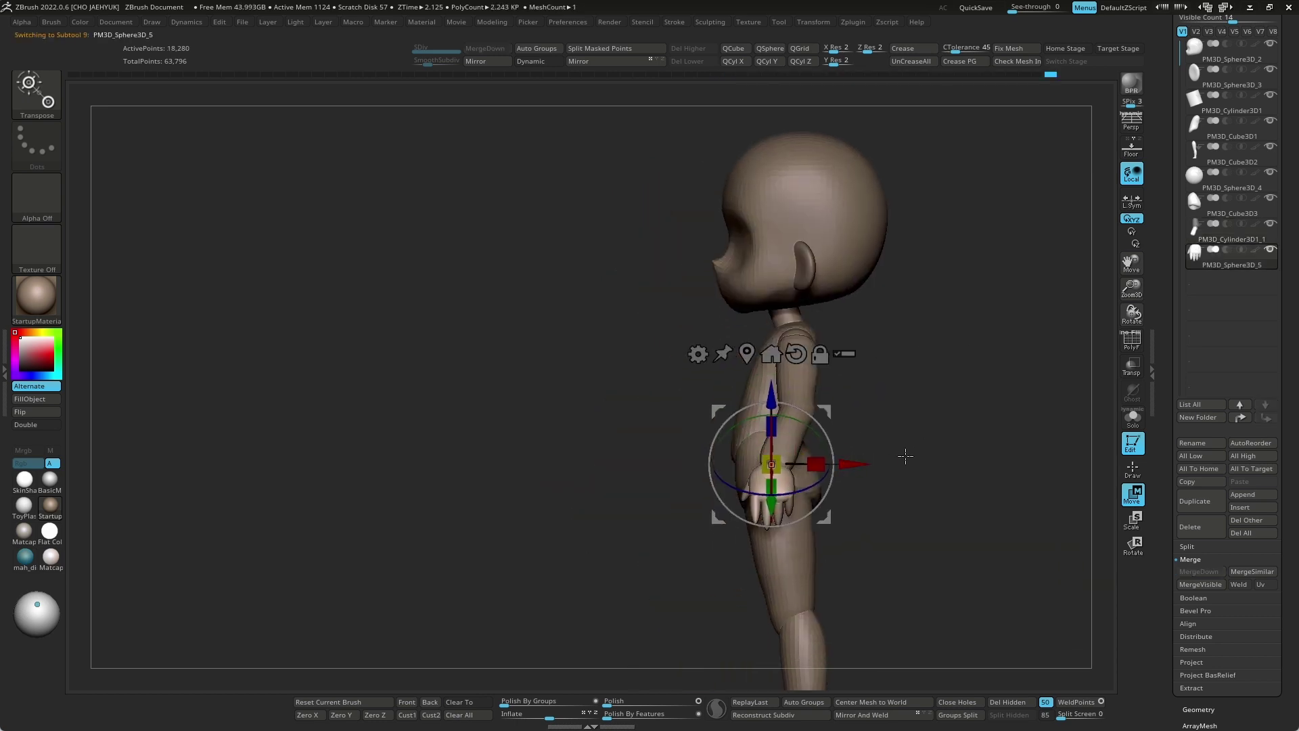
# Rotate the arms subtool slightly downward from the shoulders with the Transpose gizmo.
pyautogui.moveTo(736, 611)
pyautogui.mouseDown()
pyautogui.moveTo(979, 565)
pyautogui.moveTo(858, 505)
pyautogui.mouseUp()
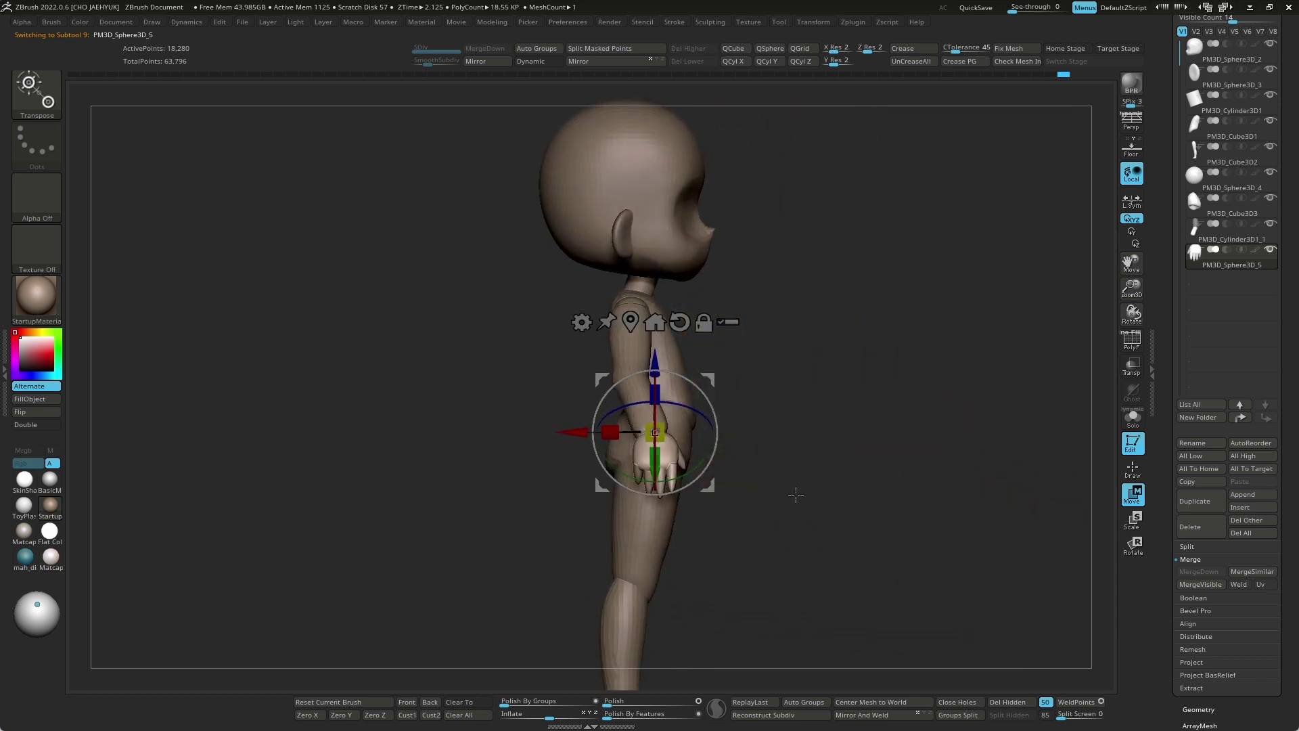
pyautogui.moveTo(715, 368); pyautogui.dragTo(962, 391)
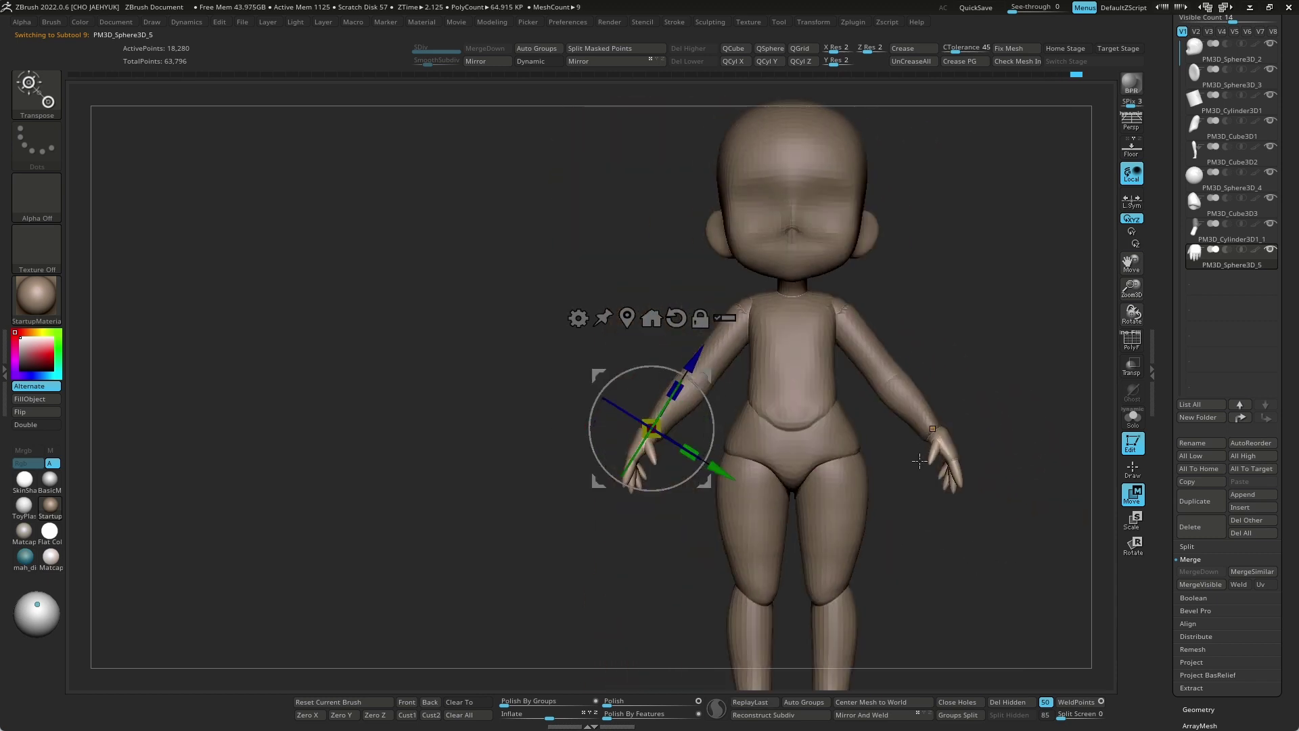
pyautogui.press('q')
pyautogui.press('Up')
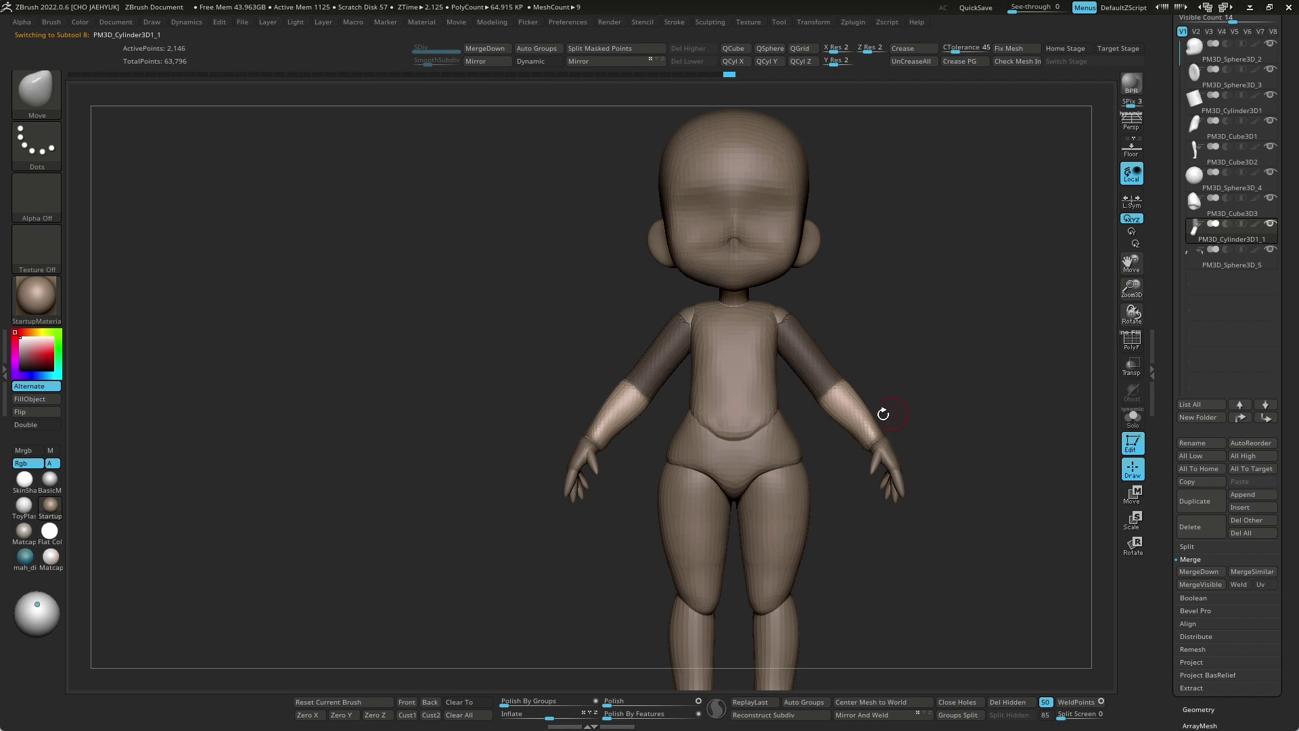
pyautogui.press('w')
pyautogui.click(836, 387)
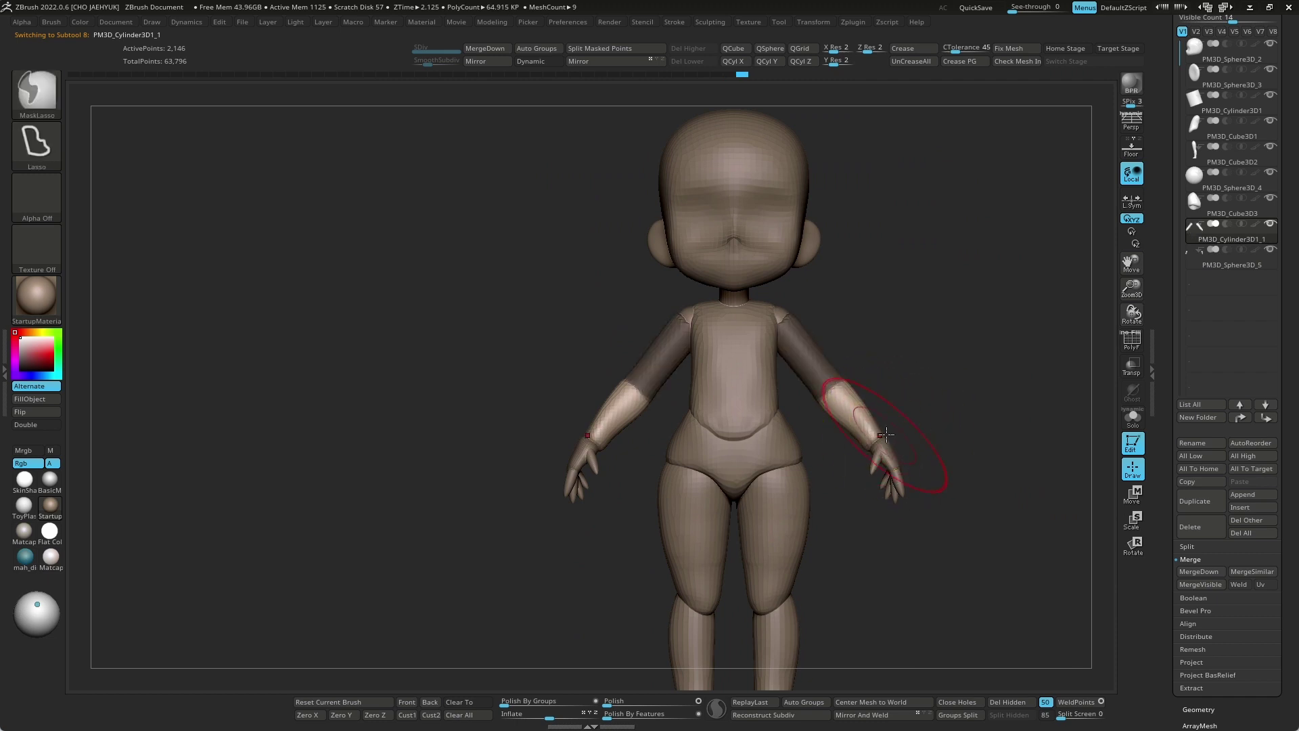
pyautogui.moveTo(876, 401); pyautogui.dragTo(886, 399)
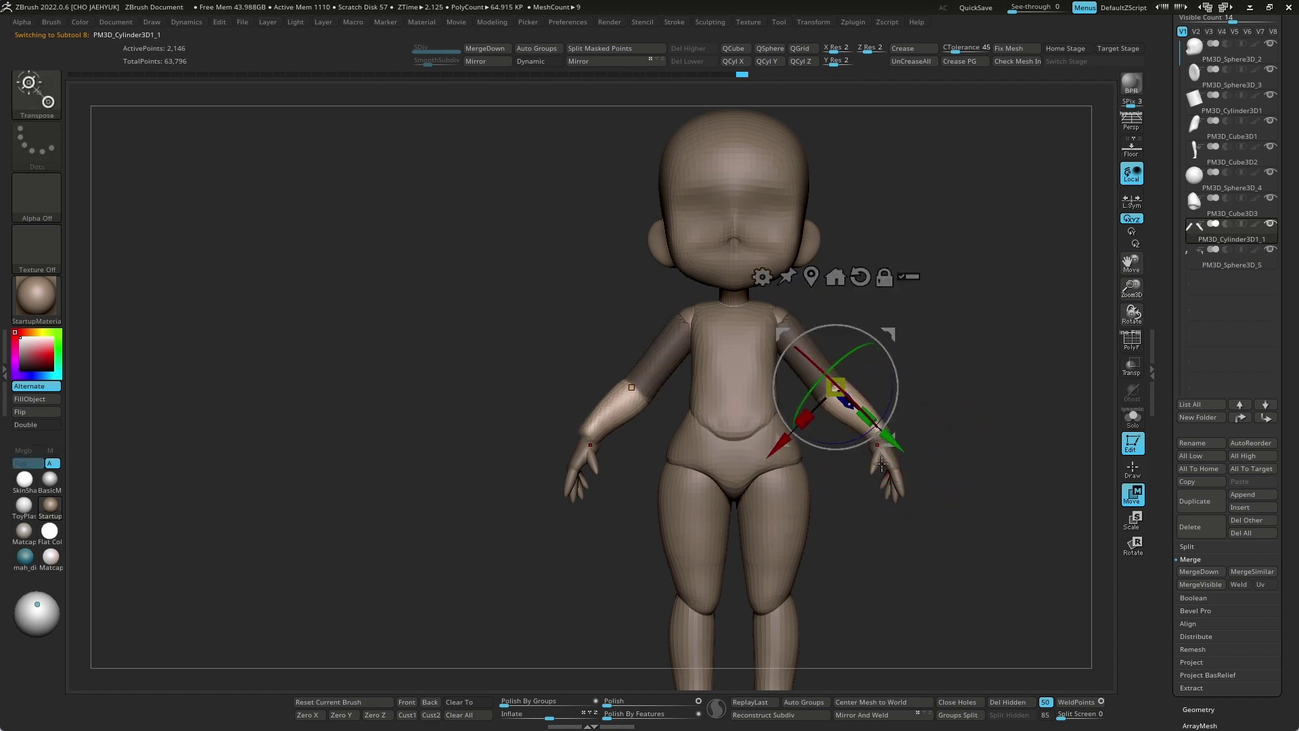
pyautogui.press('Down')
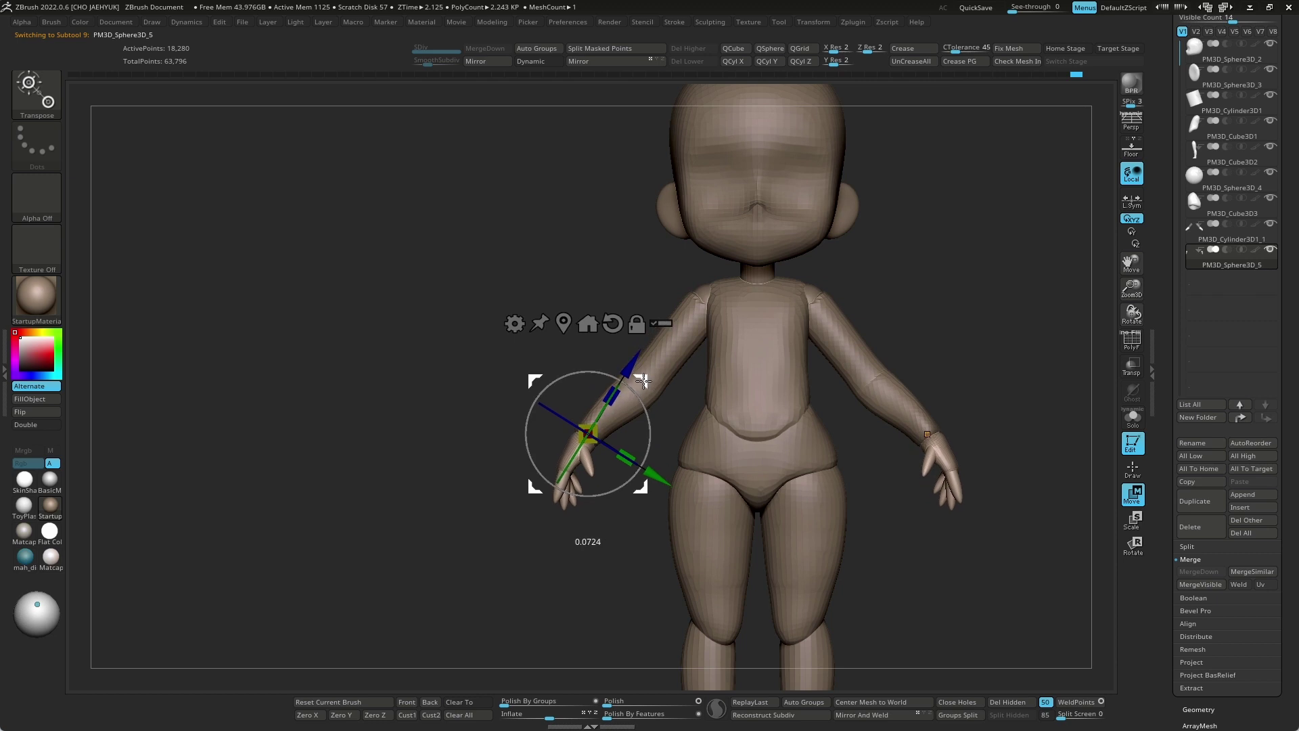
pyautogui.press('Up')
pyautogui.press('q')
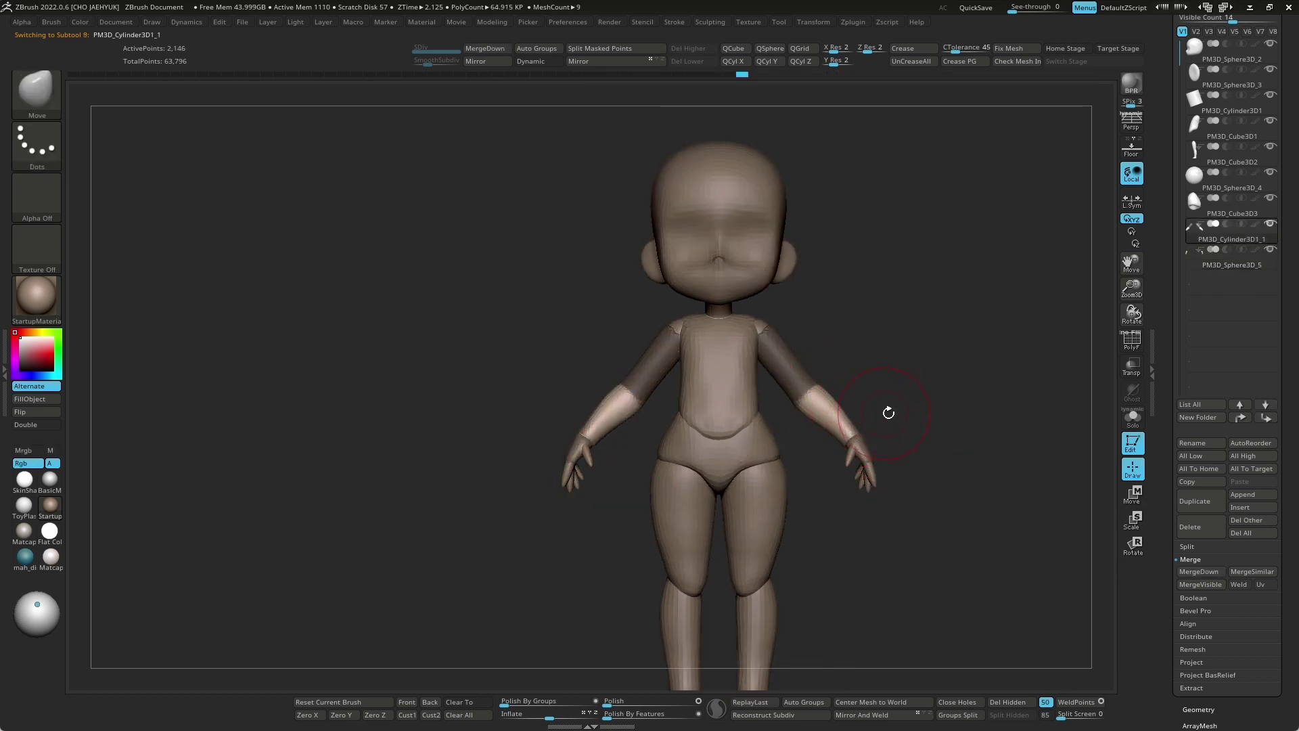
pyautogui.moveTo(940, 397)
pyautogui.mouseDown()
pyautogui.moveTo(986, 377)
pyautogui.moveTo(964, 436)
pyautogui.mouseUp()
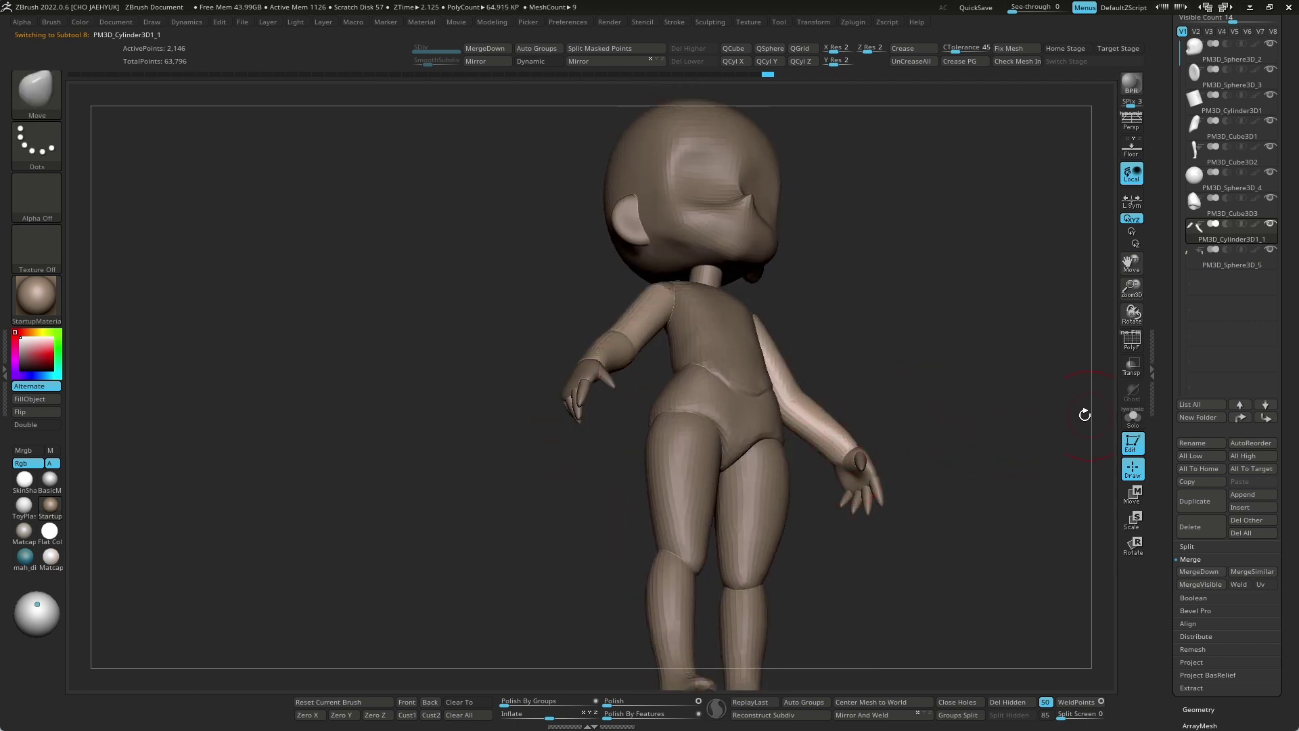
# Solo the PM3D_Cylinder3D1_1 arm piece and smooth its forearm with ClaySmooth.
pyautogui.click(1131, 418)
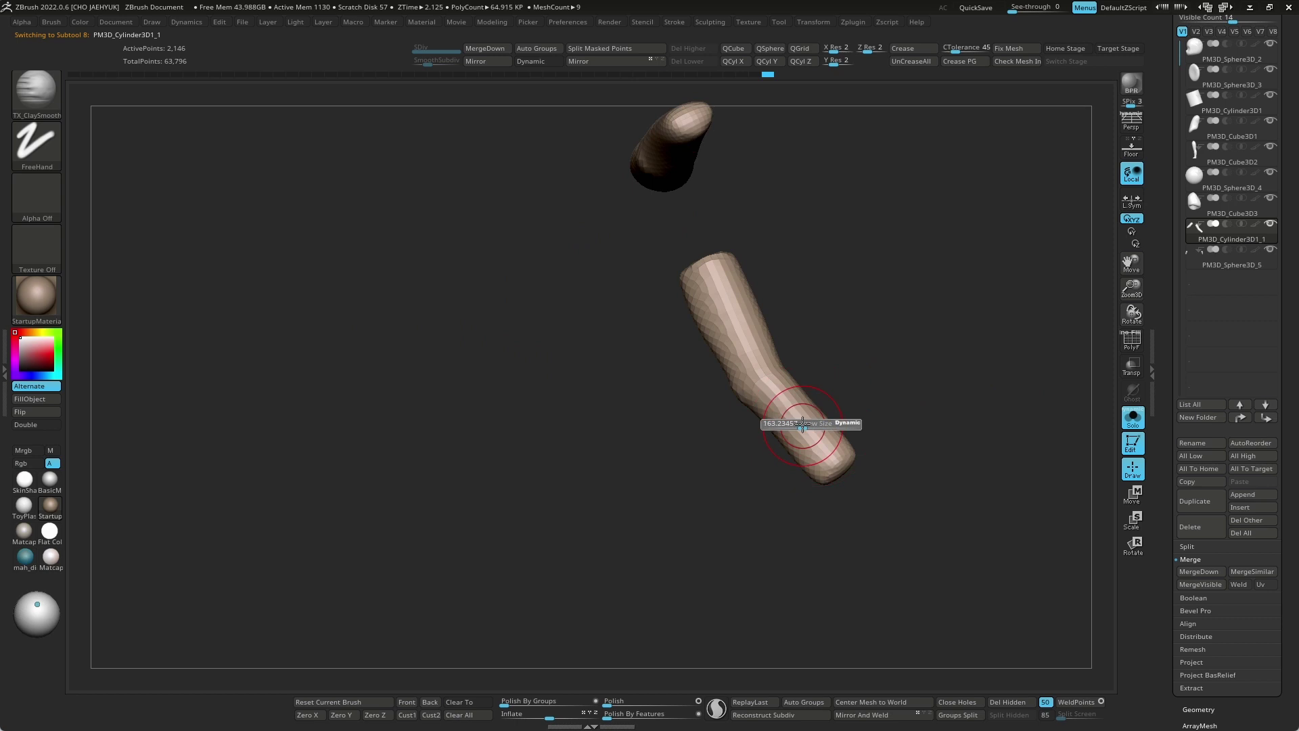
pyautogui.keyDown('shift'); pyautogui.moveTo(873, 432); pyautogui.dragTo(945, 422); pyautogui.keyUp('shift')
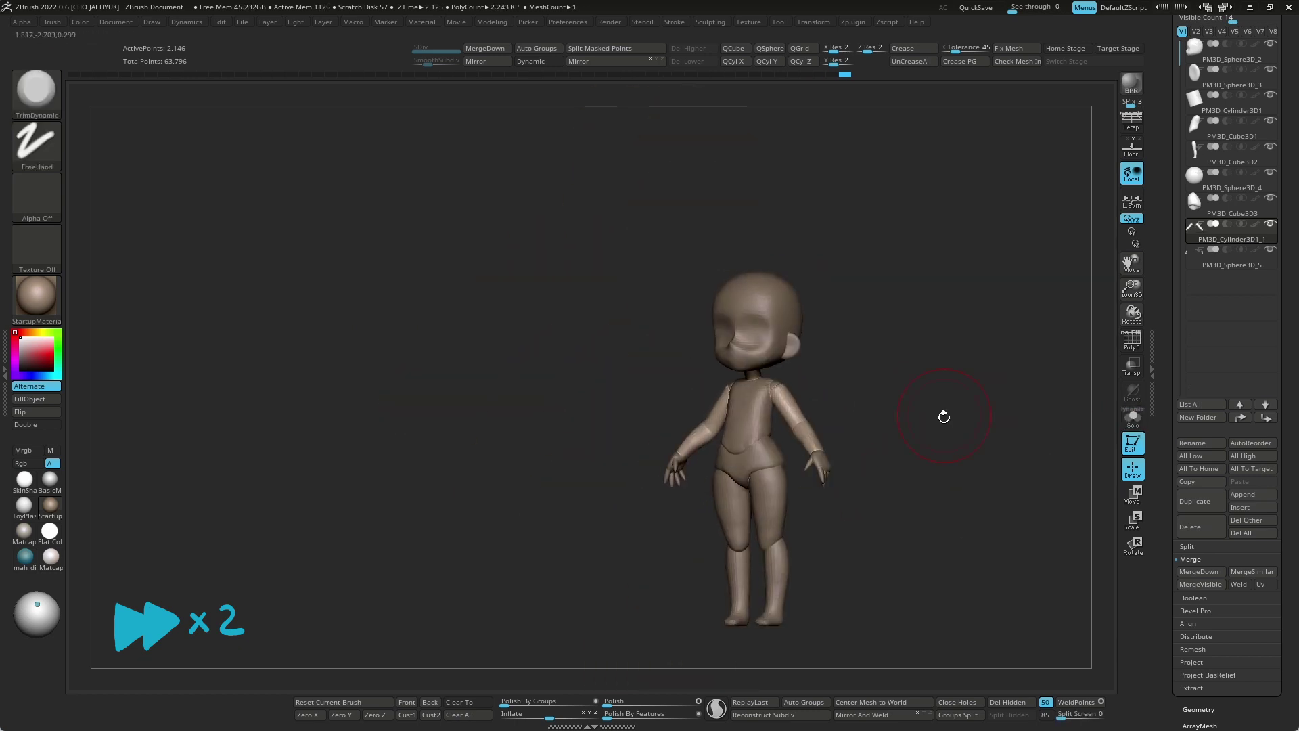
# Select the legs subtool and Shift-smooth the inner thighs.
pyautogui.moveTo(945, 415); pyautogui.dragTo(855, 376)
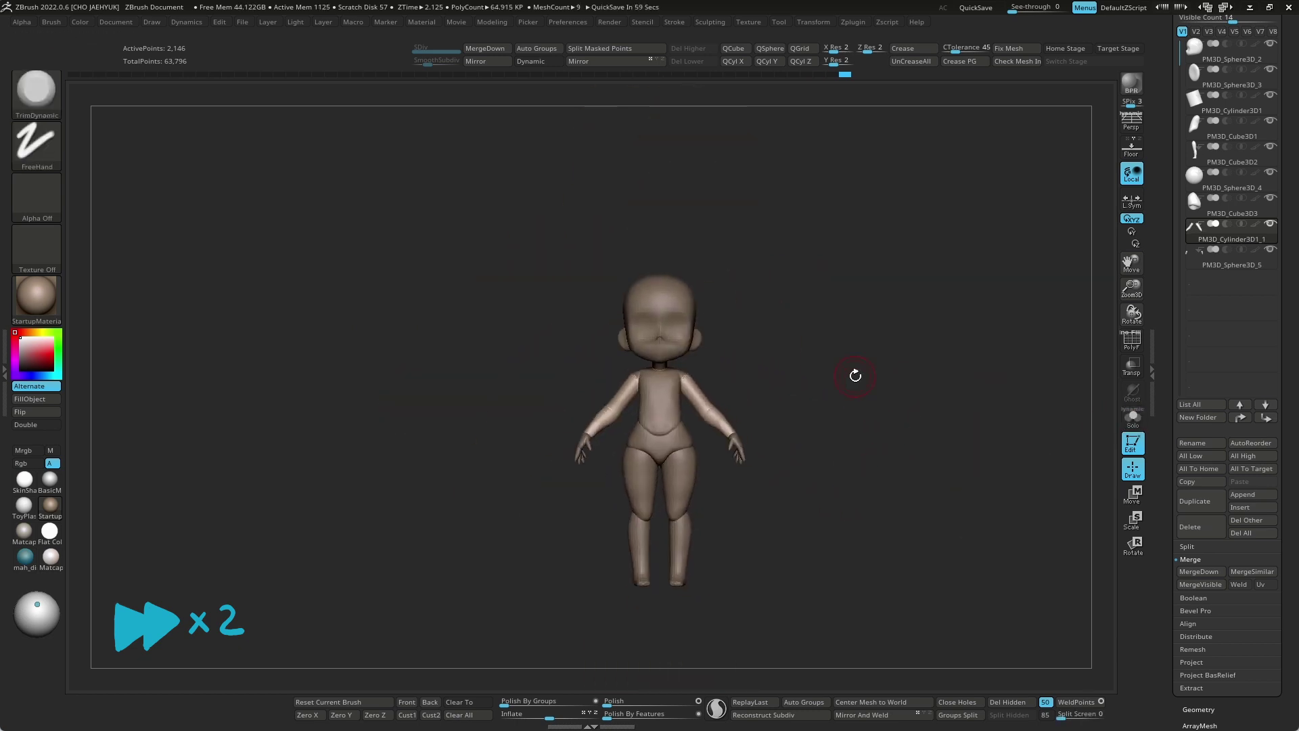
pyautogui.press('w')
pyautogui.keyDown('alt'); pyautogui.click(676, 552); pyautogui.keyUp('alt')
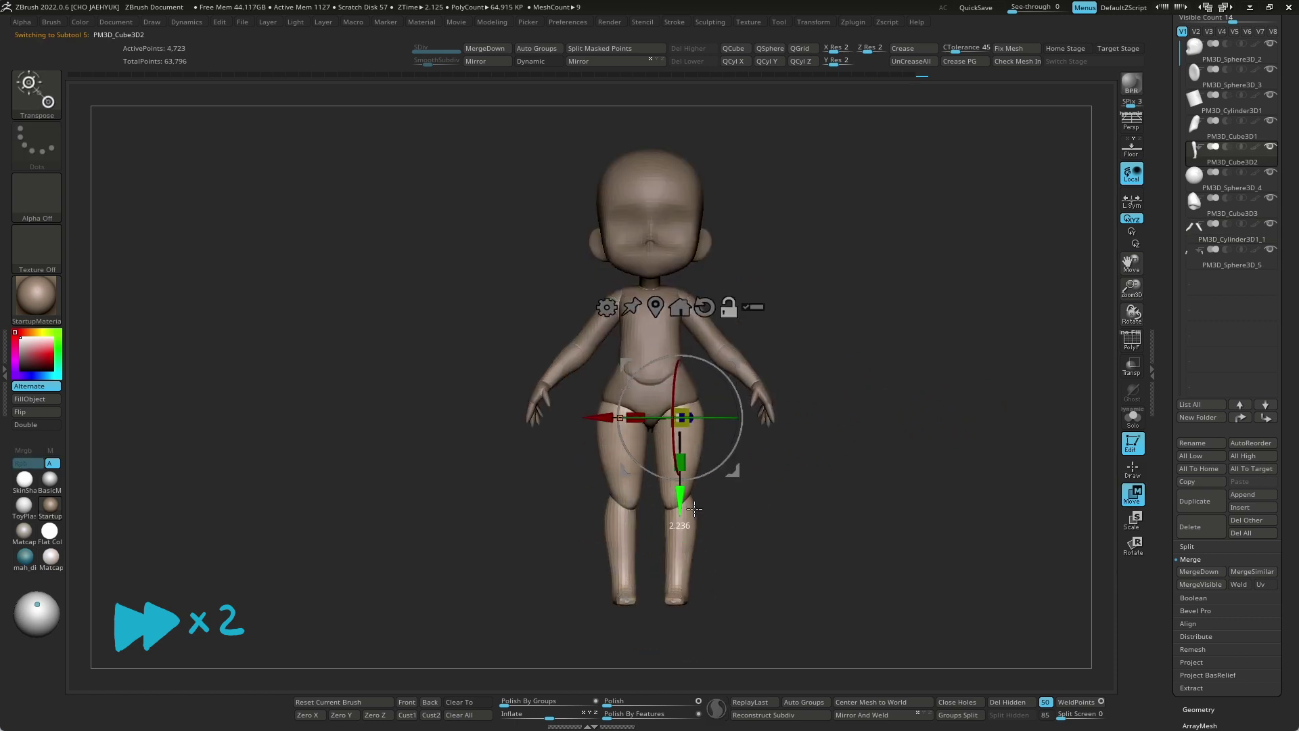
pyautogui.press('q')
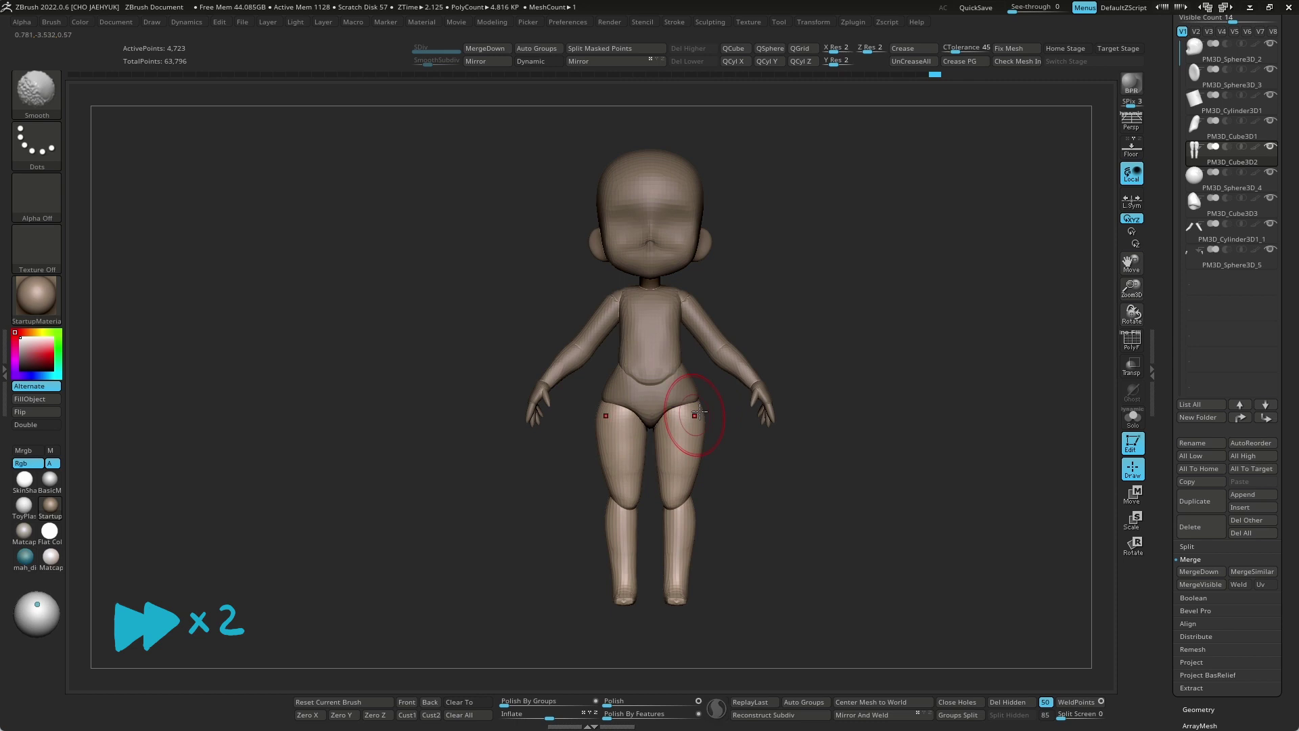
pyautogui.keyDown('alt'); pyautogui.click(677, 395); pyautogui.keyUp('alt')
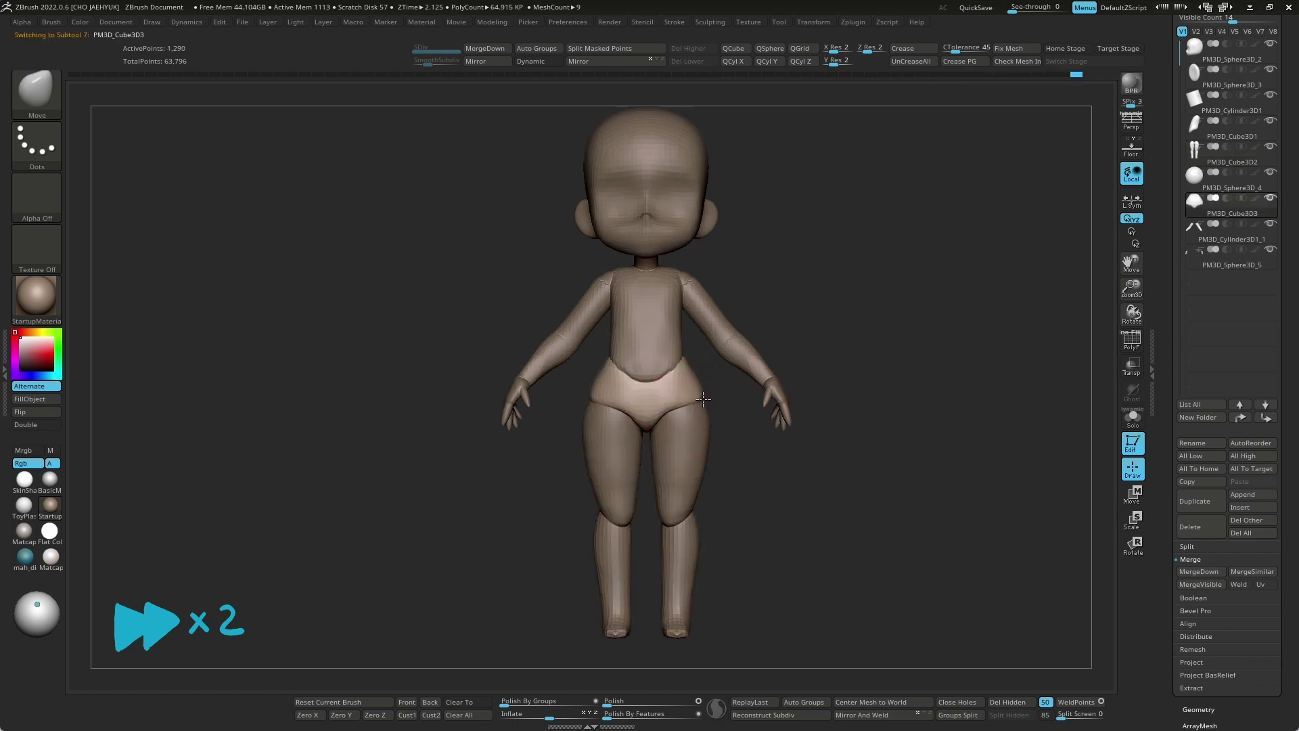
pyautogui.keyDown('alt'); pyautogui.click(707, 423); pyautogui.keyUp('alt')
pyautogui.press('shift')
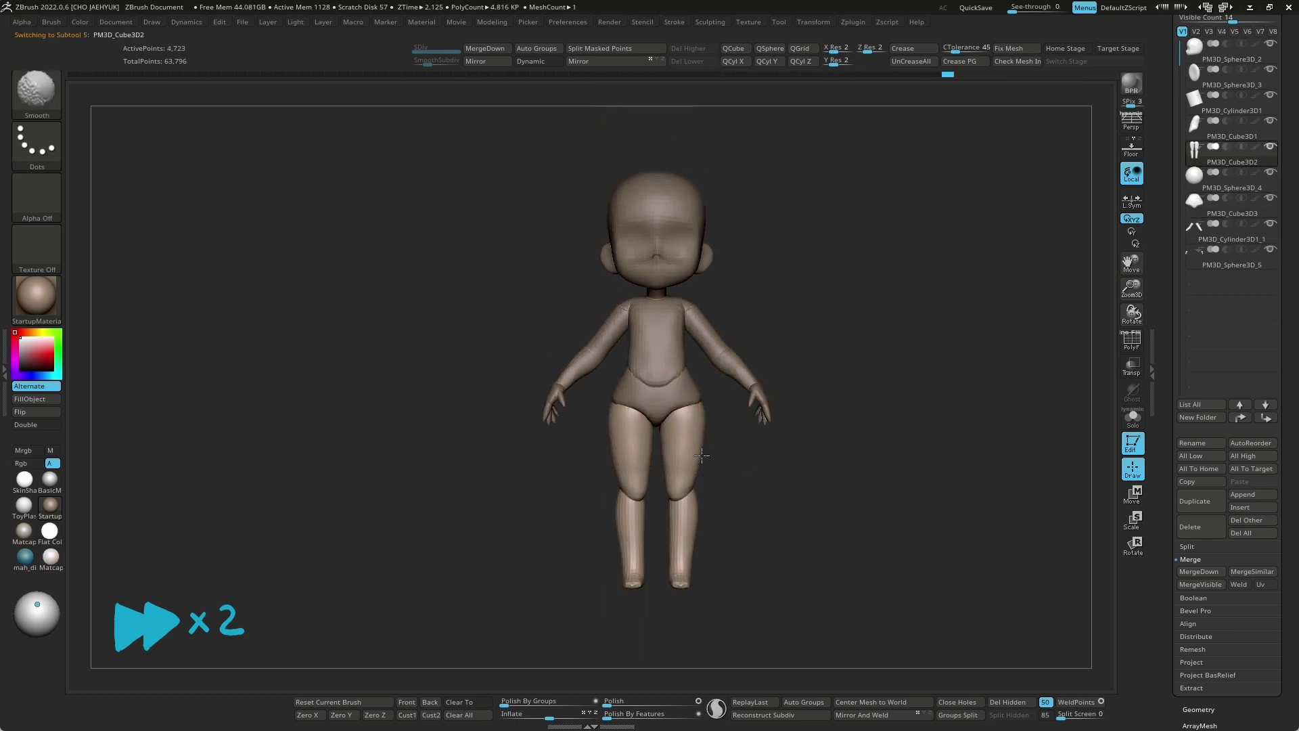
pyautogui.keyDown('shift'); pyautogui.moveTo(701, 445); pyautogui.dragTo(673, 449); pyautogui.keyUp('shift')
# Reshape the knees symmetrically with the Move brush and nudge the legs under the pelvis.
pyautogui.moveTo(672, 448)
pyautogui.mouseDown(button='right')
pyautogui.moveTo(676, 549)
pyautogui.moveTo(784, 539)
pyautogui.mouseUp(button='right')
pyautogui.moveTo(669, 516); pyautogui.dragTo(659, 507)
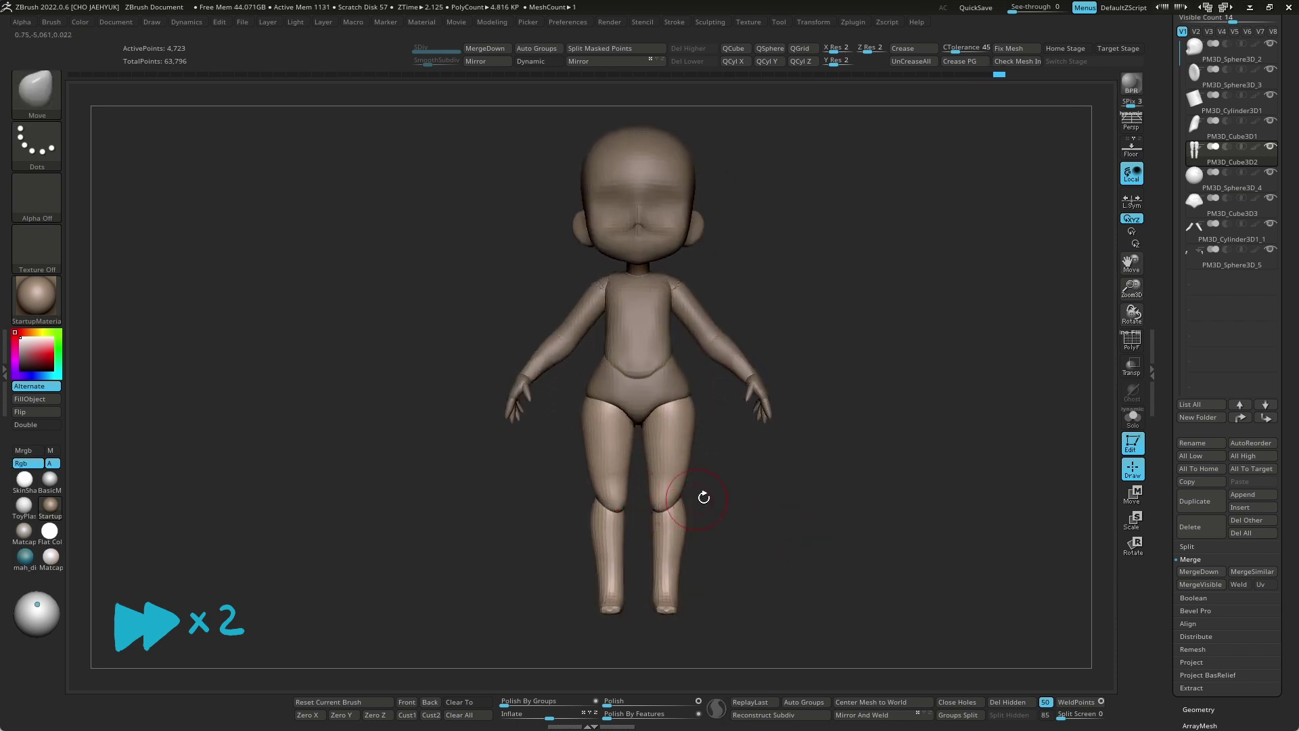
pyautogui.moveTo(736, 516)
pyautogui.mouseDown(button='right')
pyautogui.moveTo(728, 493)
pyautogui.moveTo(811, 493)
pyautogui.mouseUp(button='right')
pyautogui.press('w')
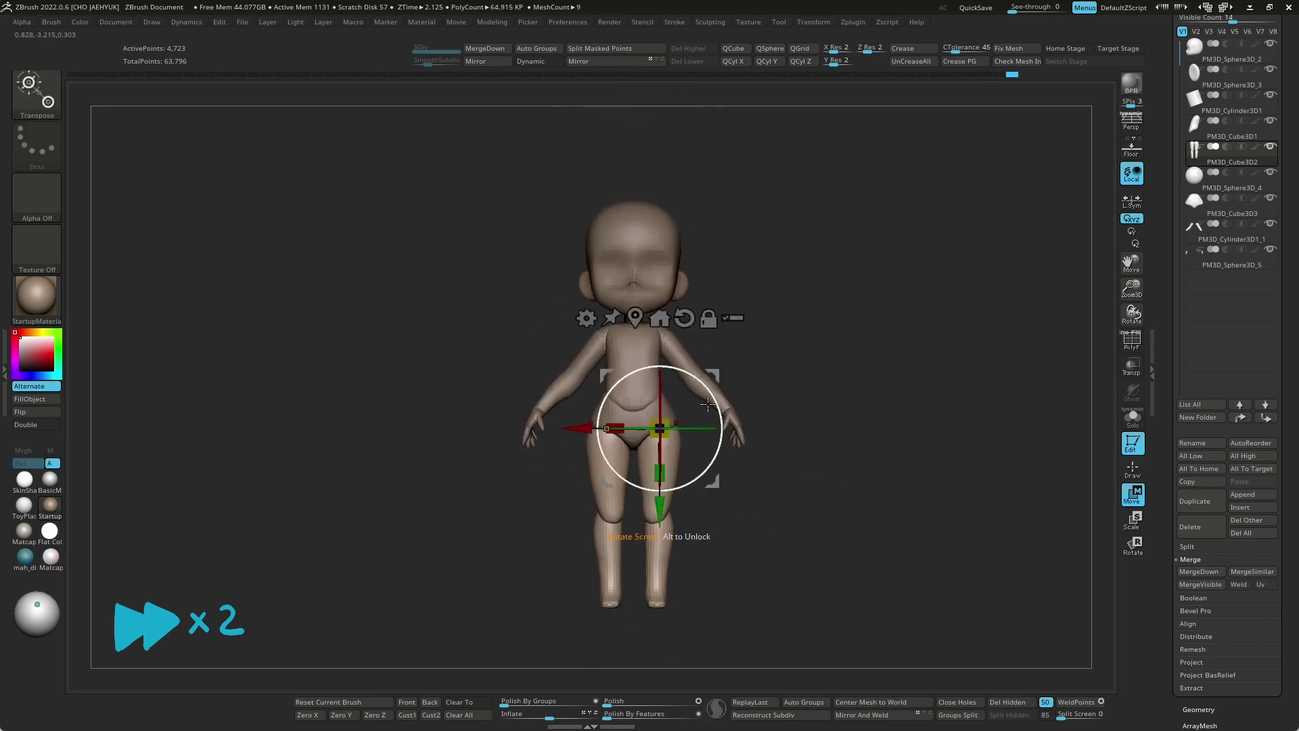
pyautogui.moveTo(633, 582); pyautogui.dragTo(632, 588)
pyautogui.press('q')
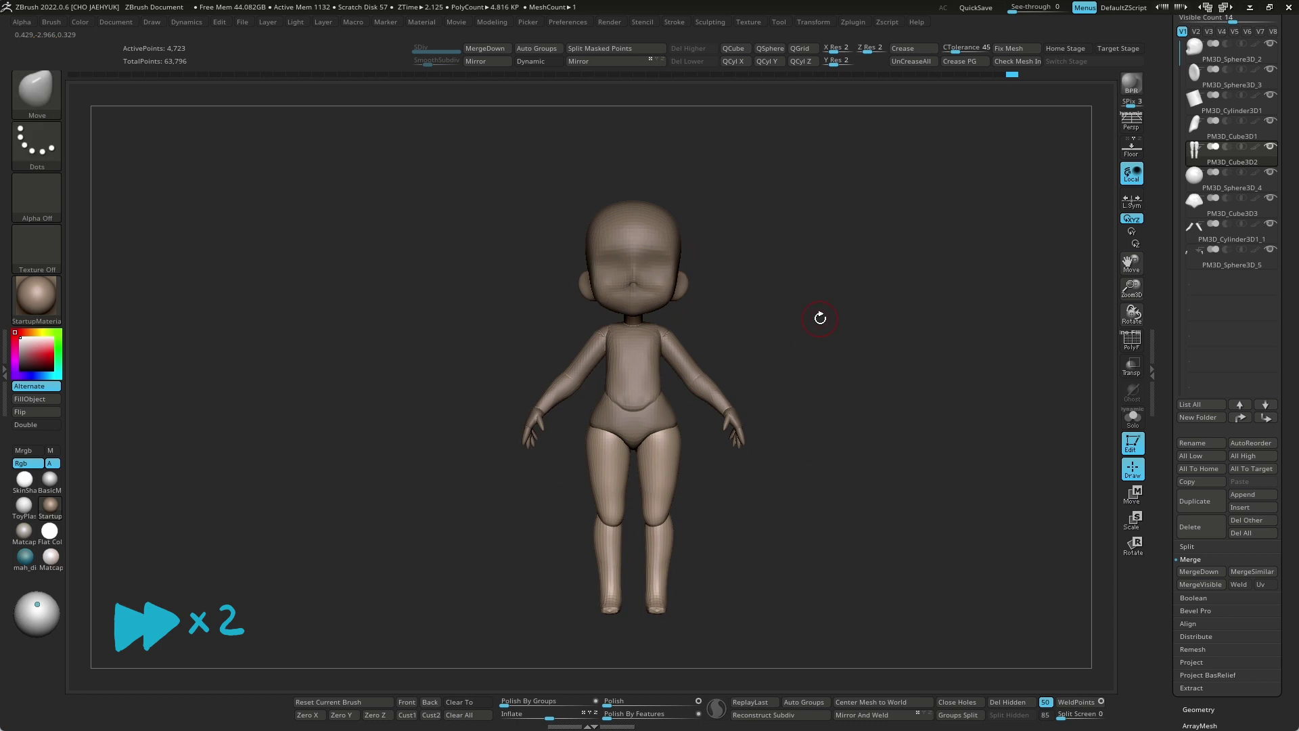
pyautogui.click(852, 22)
# Enable Transpose All Selected Subtools and Ctrl+Shift-pick the body pieces, including the legs, to move together.
pyautogui.click(882, 519)
pyautogui.press('w')
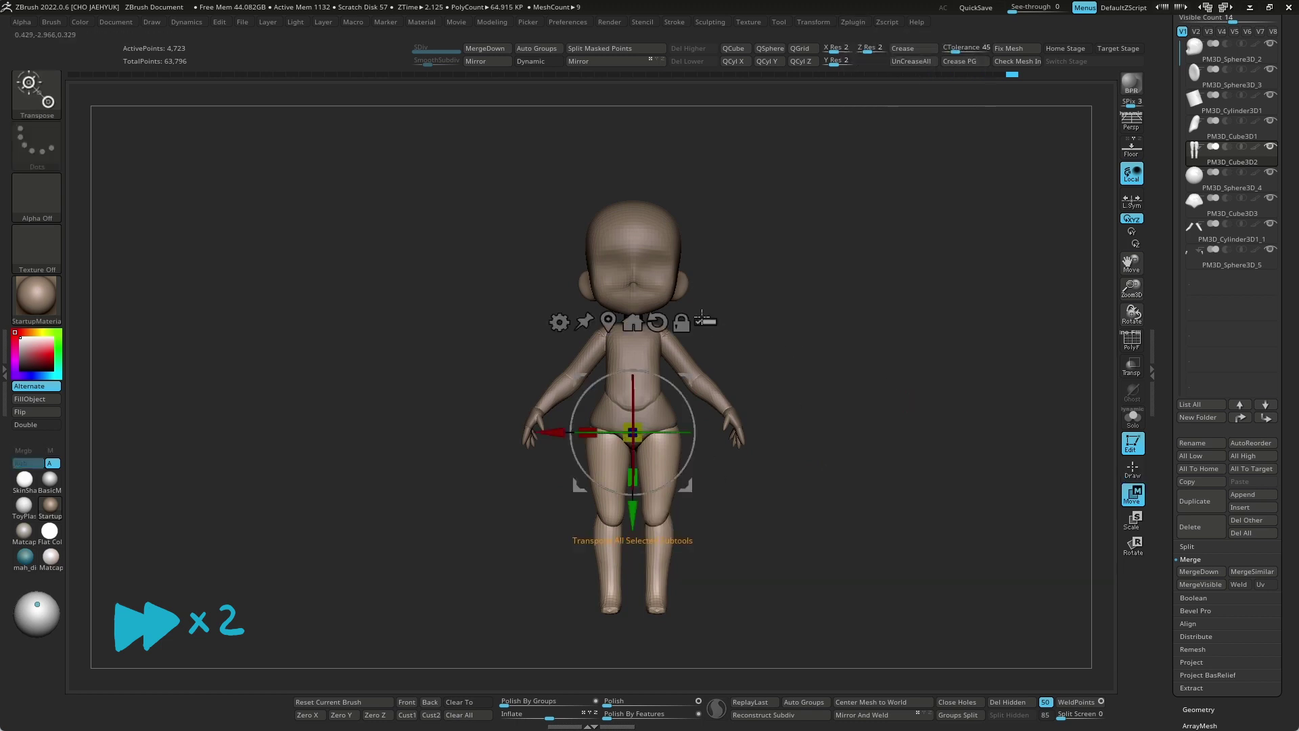
pyautogui.keyDown('alt'); pyautogui.click(632, 230); pyautogui.keyUp('alt')
pyautogui.keyDown('ctrl'); pyautogui.keyDown('shift'); pyautogui.click(723, 402); pyautogui.keyUp('shift'); pyautogui.keyUp('ctrl')
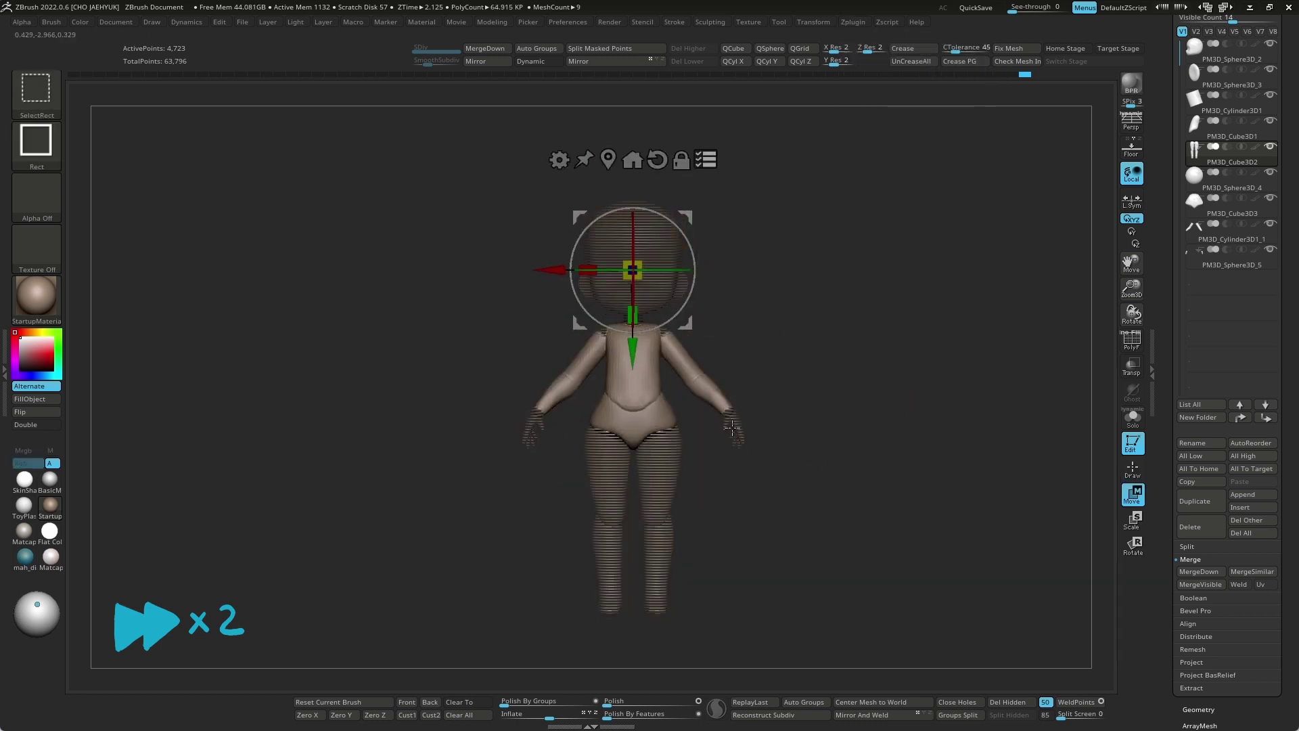
pyautogui.keyDown('alt'); pyautogui.click(632, 321); pyautogui.keyUp('alt')
pyautogui.moveTo(633, 321); pyautogui.dragTo(638, 325)
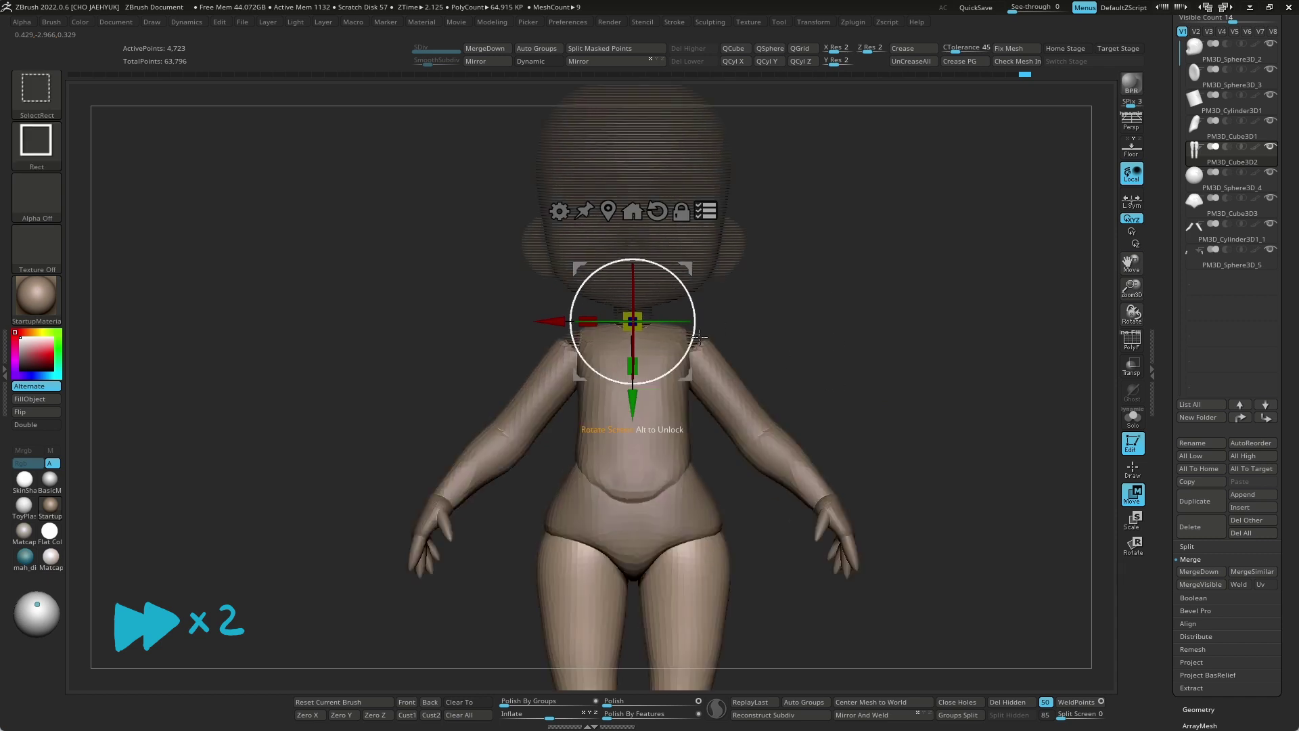
pyautogui.press('q')
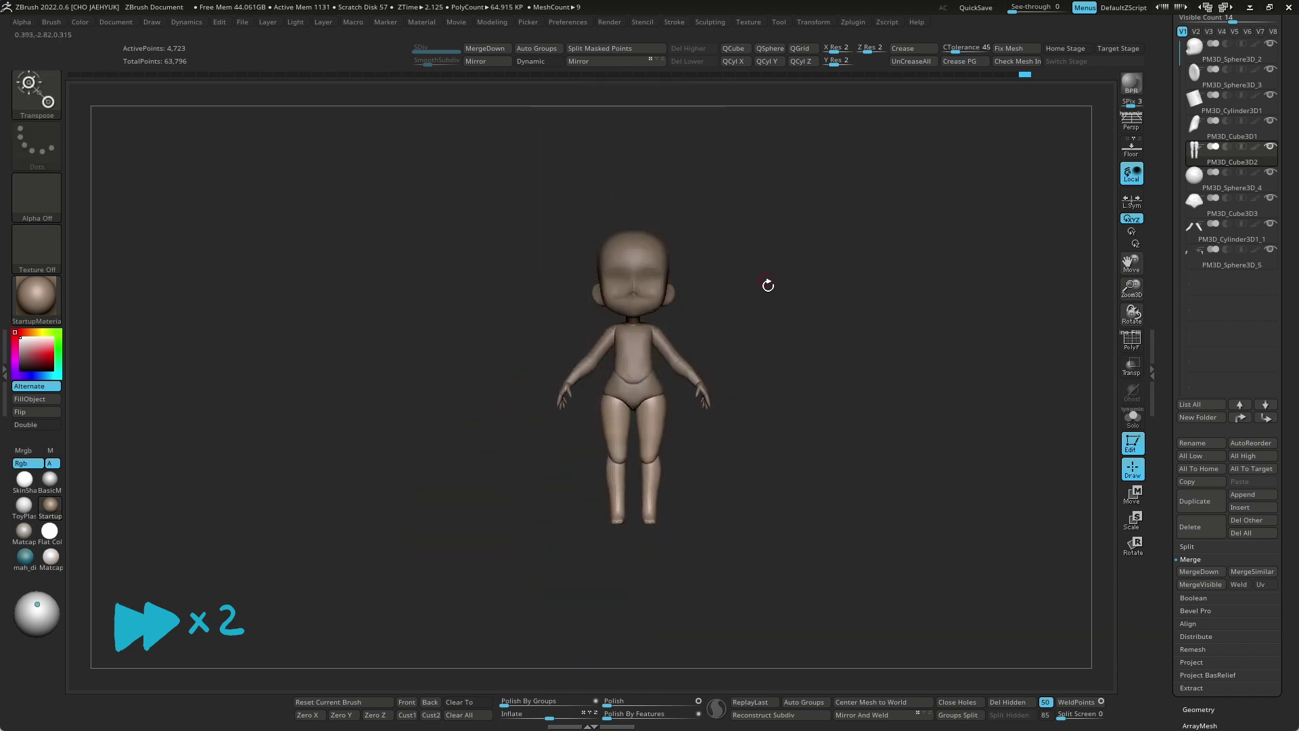
# Frame the whole chibi and orbit it to a three-quarter view.
pyautogui.press('f')
pyautogui.press('w')
pyautogui.press('q')
pyautogui.moveTo(818, 414); pyautogui.dragTo(753, 423)
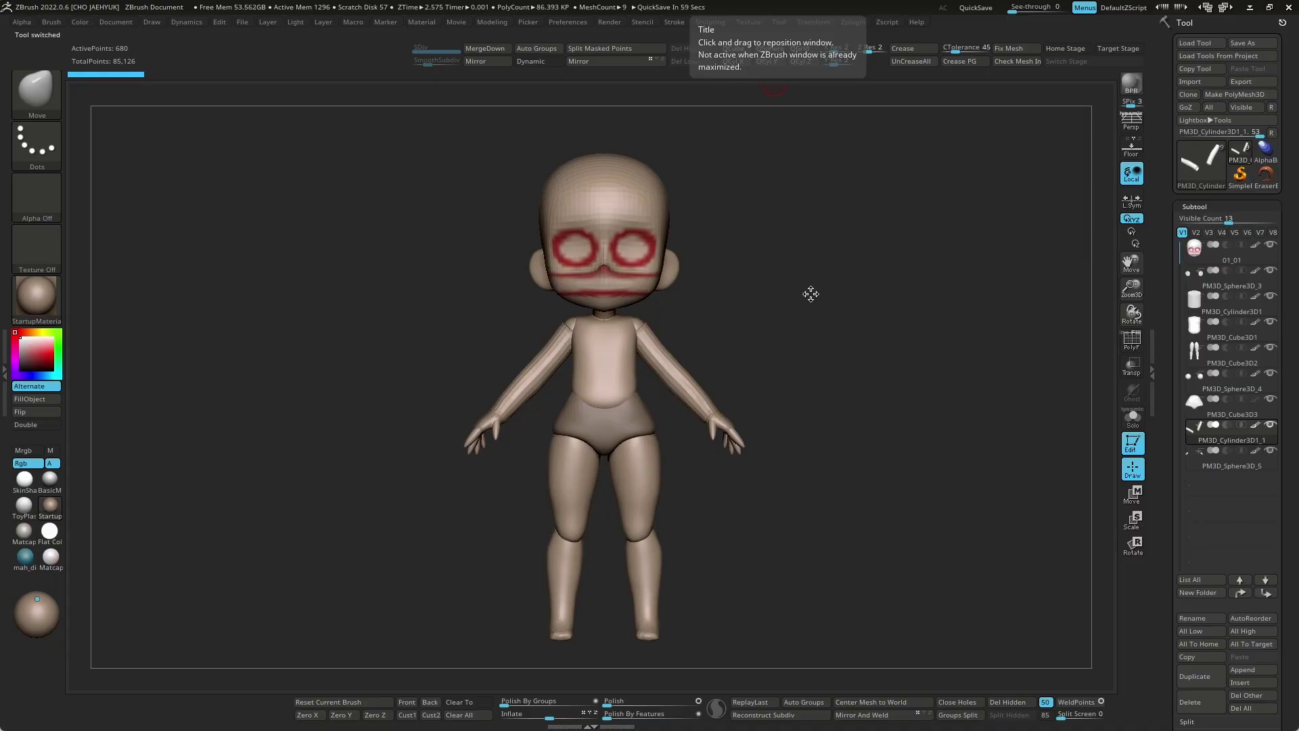
pyautogui.press('w')
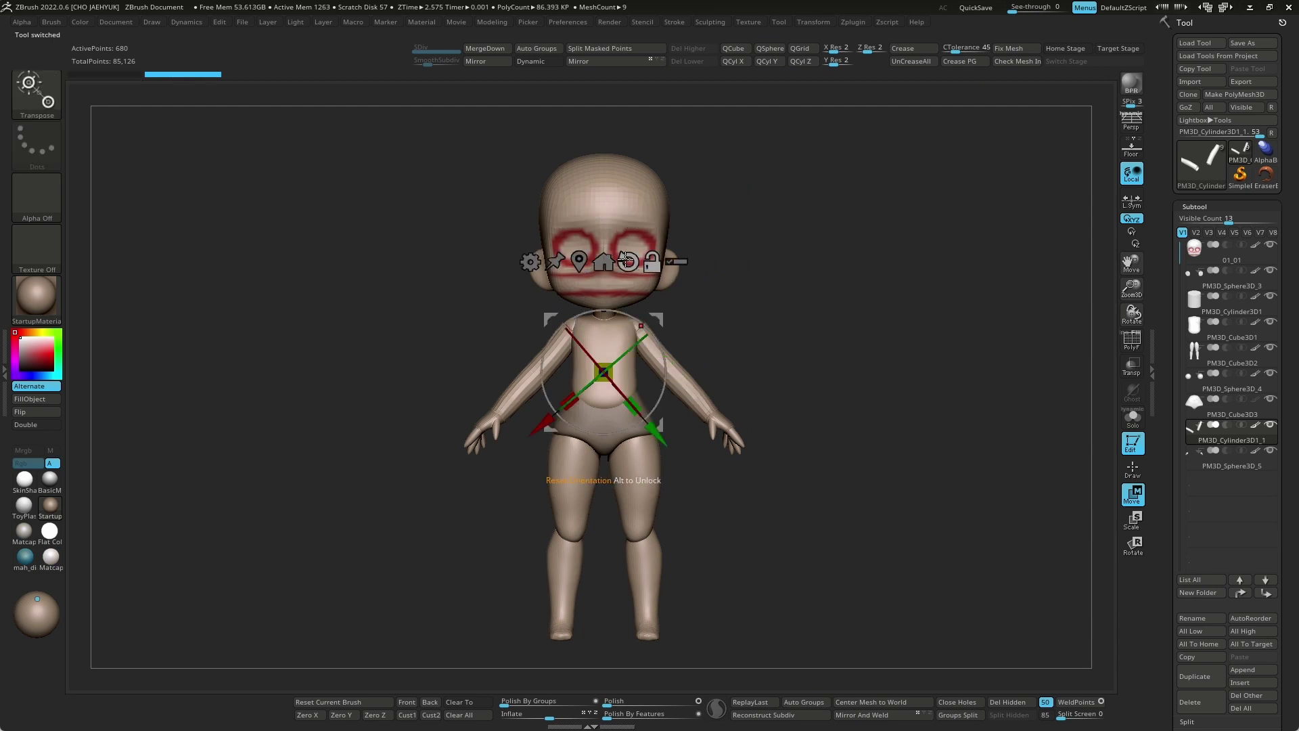
# Reset the gizmo orientation to world axes and raise the head slightly along the vertical axis.
pyautogui.click(627, 259)
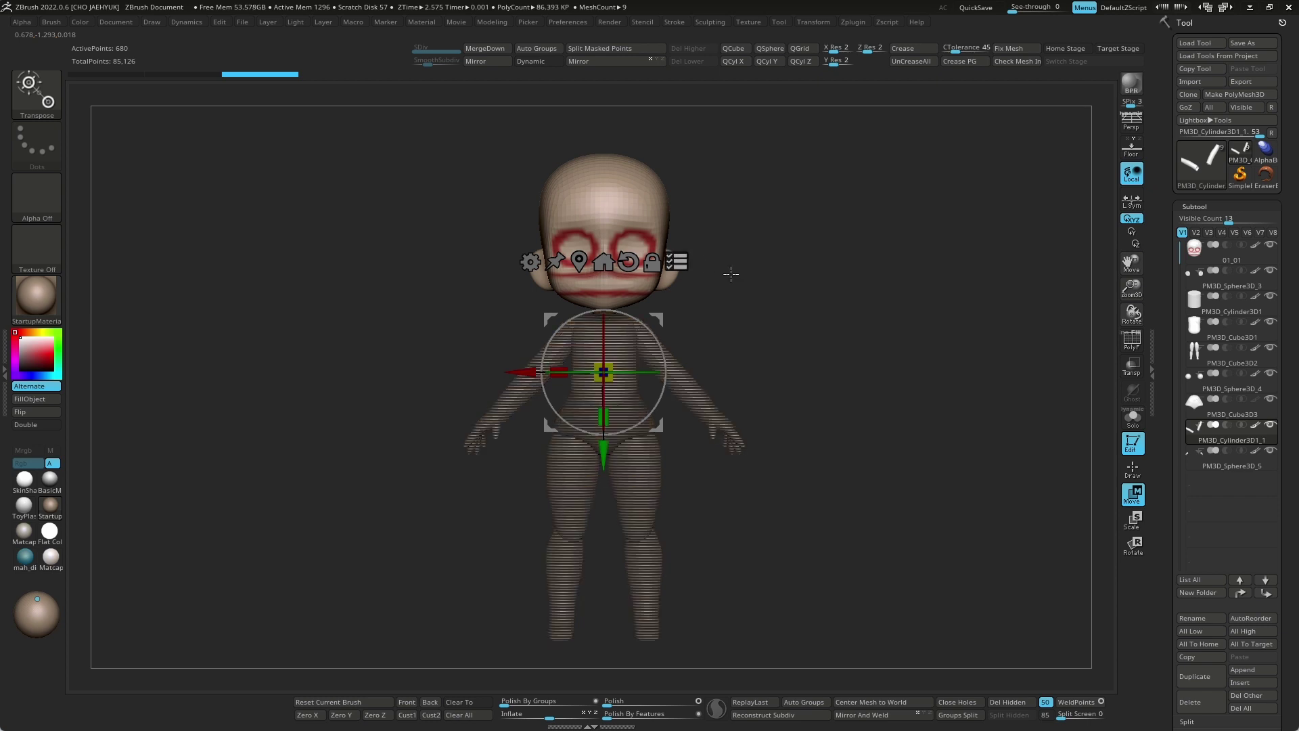
pyautogui.moveTo(801, 281)
pyautogui.keyDown('alt'); pyautogui.mouseDown()
pyautogui.moveTo(826, 433)
pyautogui.moveTo(790, 472)
pyautogui.mouseUp(); pyautogui.keyUp('alt')
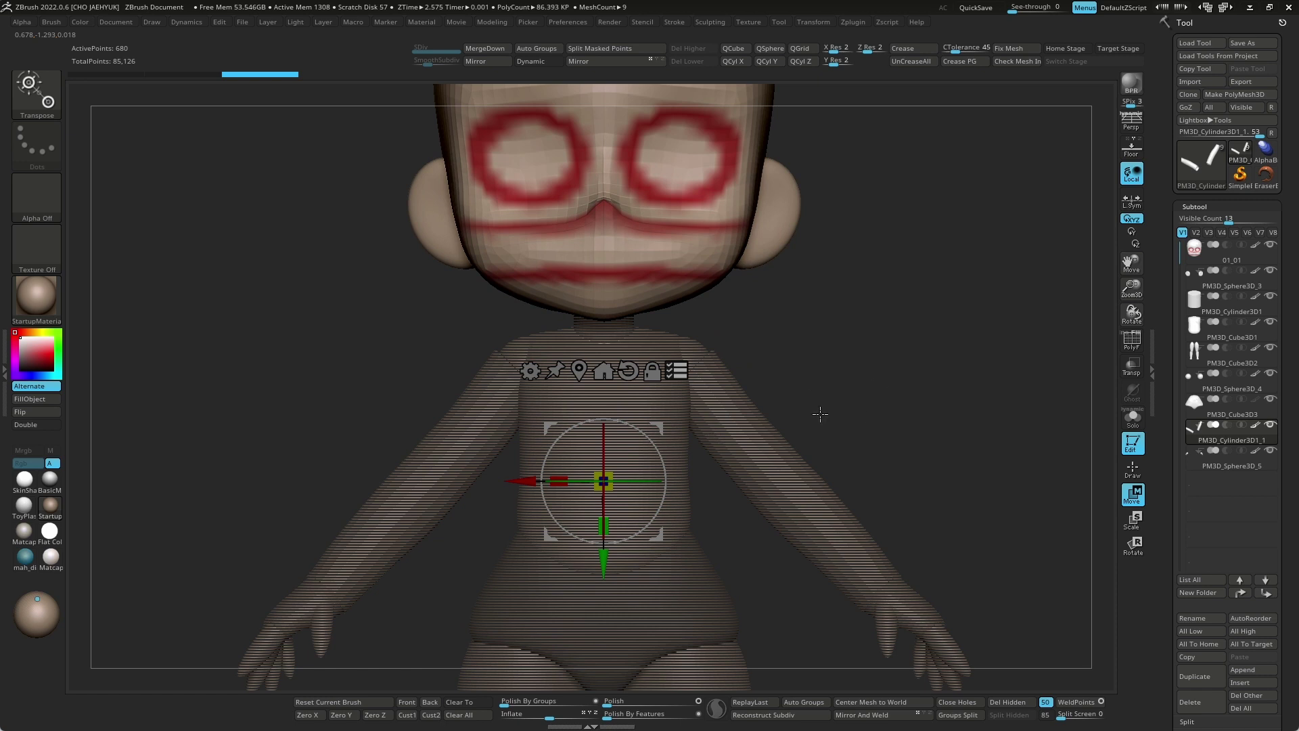
pyautogui.moveTo(709, 419)
pyautogui.keyDown('alt'); pyautogui.mouseDown()
pyautogui.moveTo(922, 406)
pyautogui.moveTo(855, 275)
pyautogui.moveTo(846, 336)
pyautogui.moveTo(661, 397)
pyautogui.mouseUp(); pyautogui.keyUp('alt')
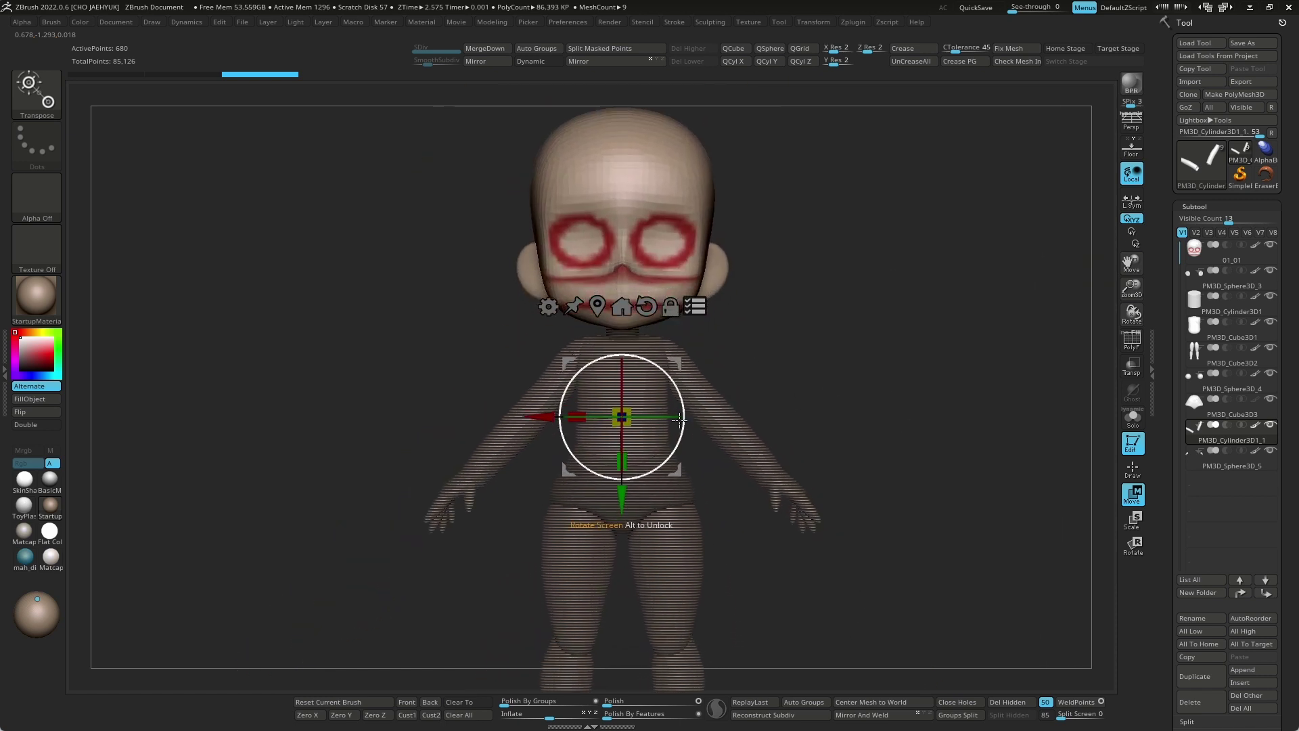
pyautogui.moveTo(624, 472)
pyautogui.mouseDown()
pyautogui.moveTo(803, 254)
pyautogui.moveTo(612, 223)
pyautogui.moveTo(822, 239)
pyautogui.moveTo(714, 253)
pyautogui.moveTo(700, 284)
pyautogui.moveTo(673, 285)
pyautogui.mouseUp()
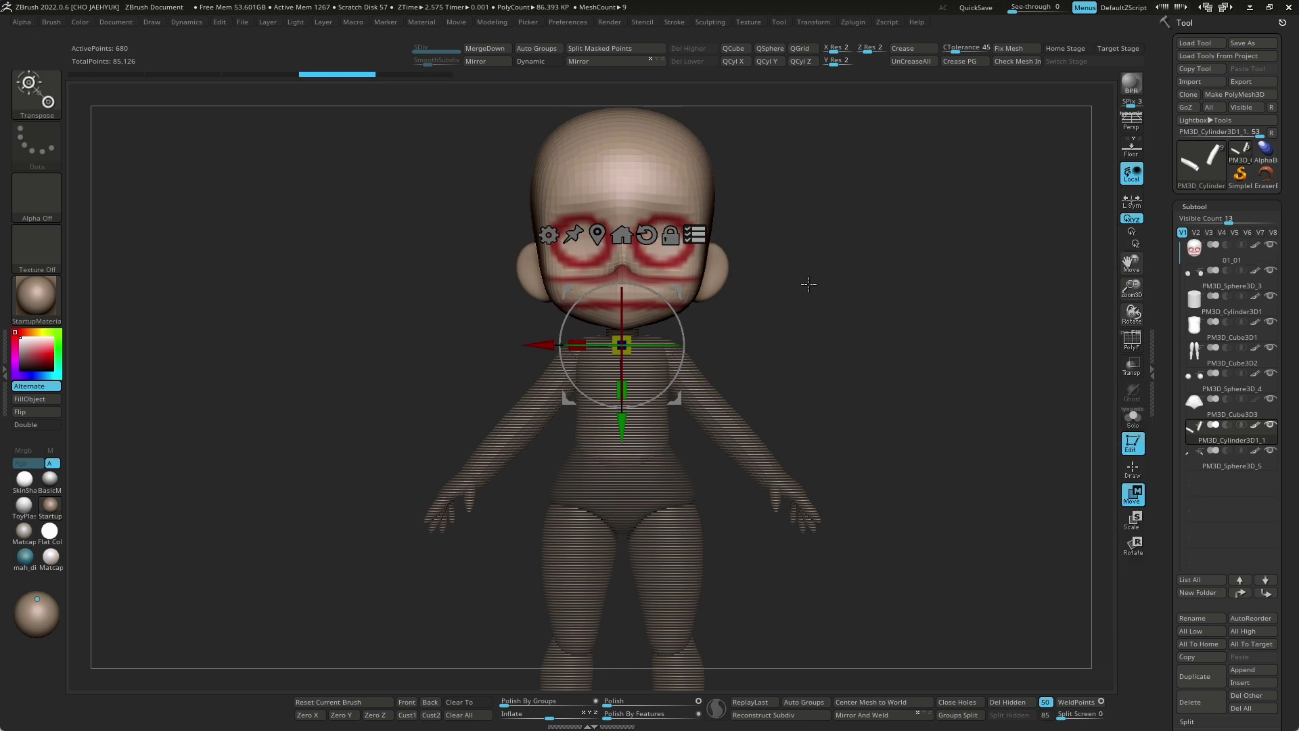
pyautogui.scroll(2, 893, 383)
# Place the Transpose gizmo at the neck and include the neck among the selected body subtools.
pyautogui.press('q')
pyautogui.scroll(5, 858, 371)
pyautogui.press('s')
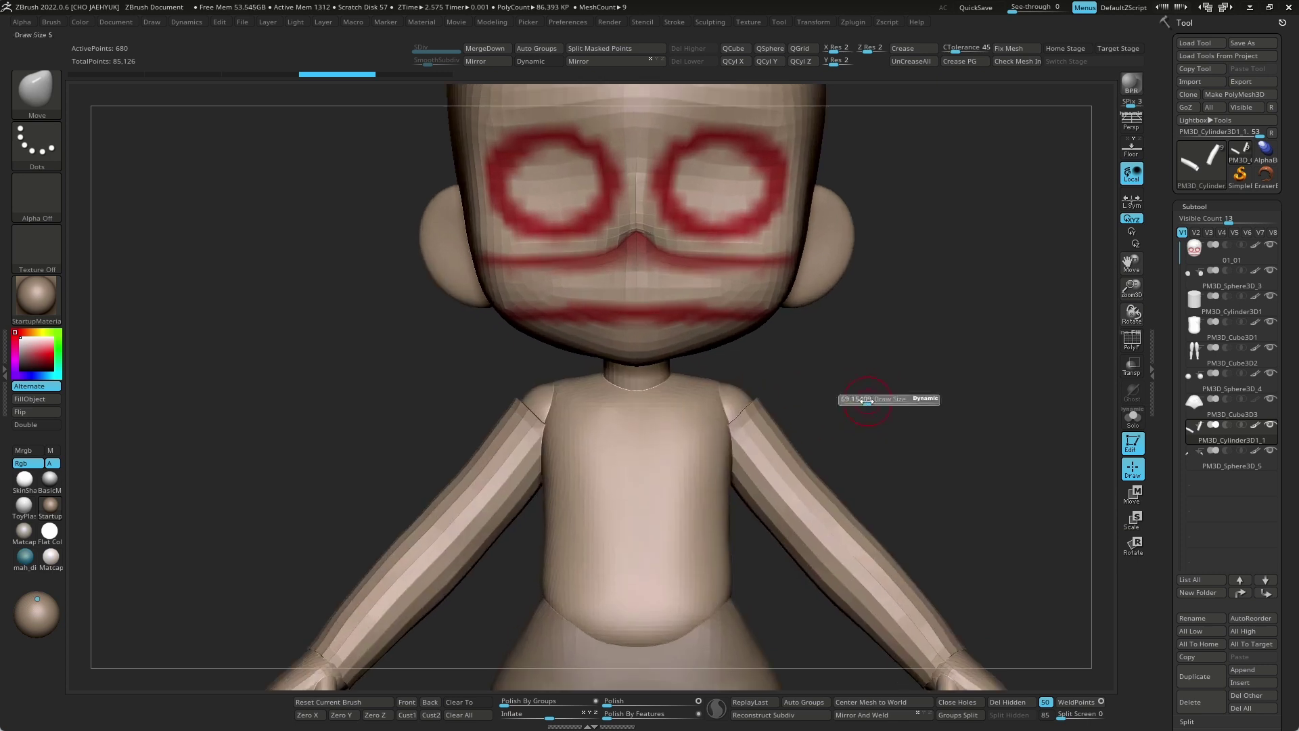
pyautogui.press('w')
pyautogui.click(708, 308)
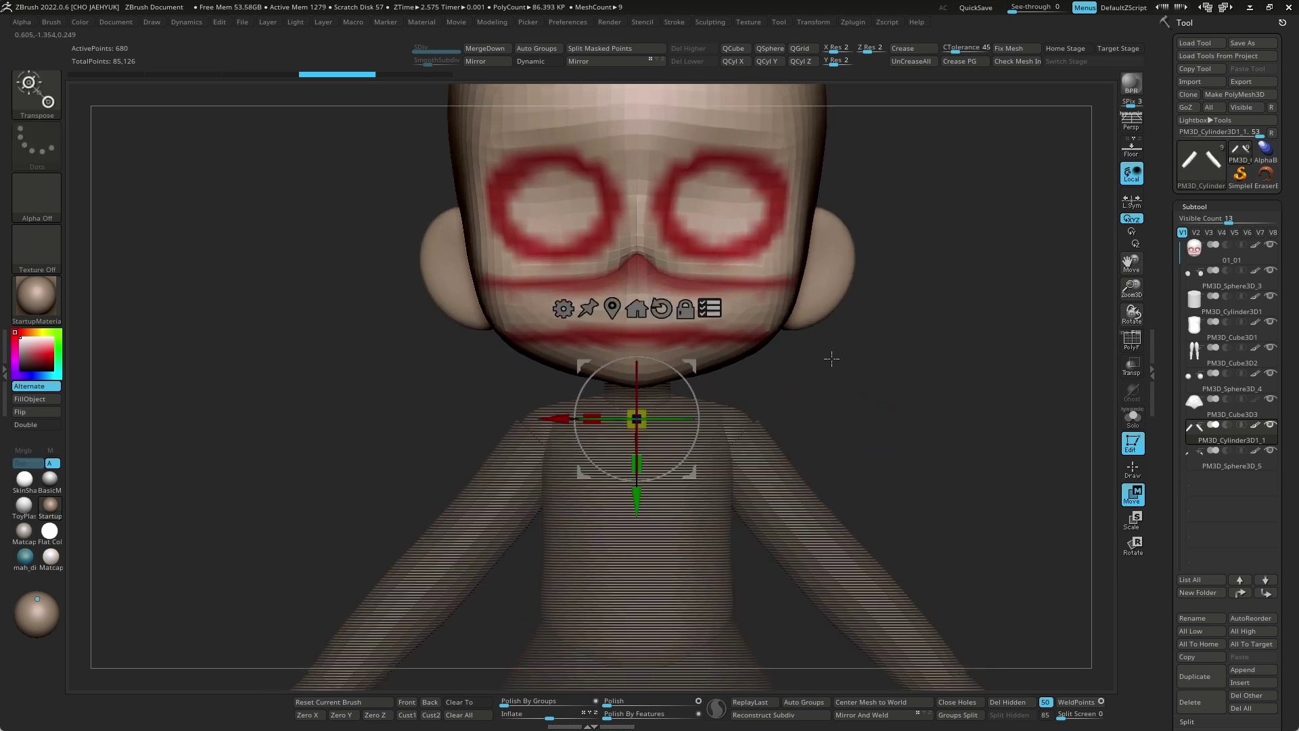
pyautogui.hotkey('ctrl', 'shift')
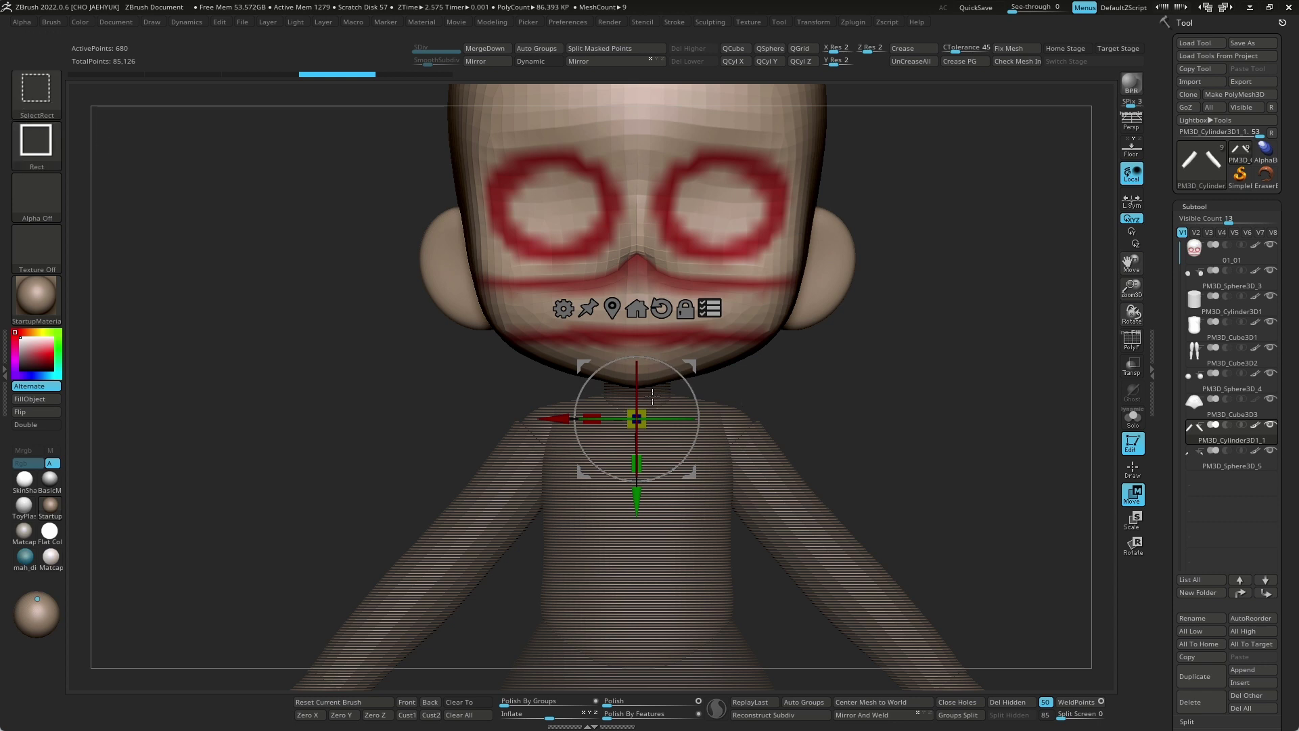
pyautogui.keyDown('ctrl'); pyautogui.keyDown('shift'); pyautogui.click(653, 396); pyautogui.keyUp('shift'); pyautogui.keyUp('ctrl')
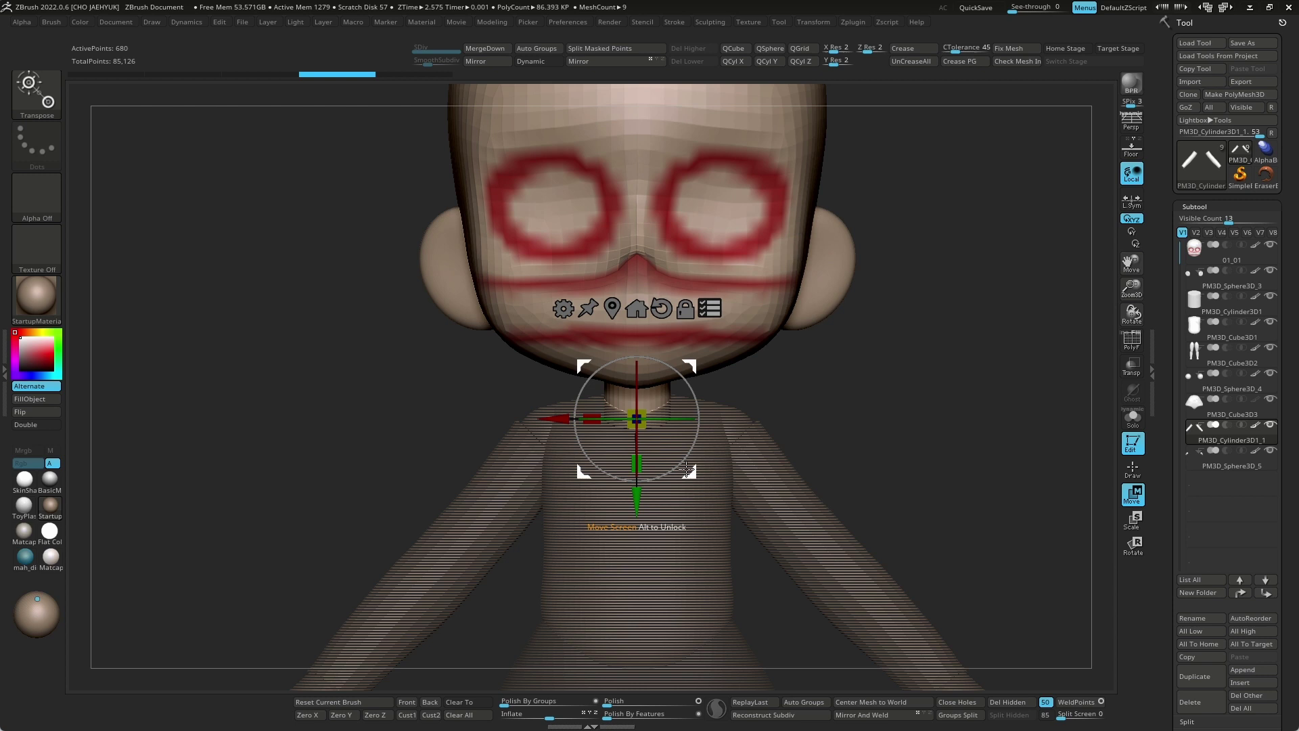
pyautogui.press('ctrl')
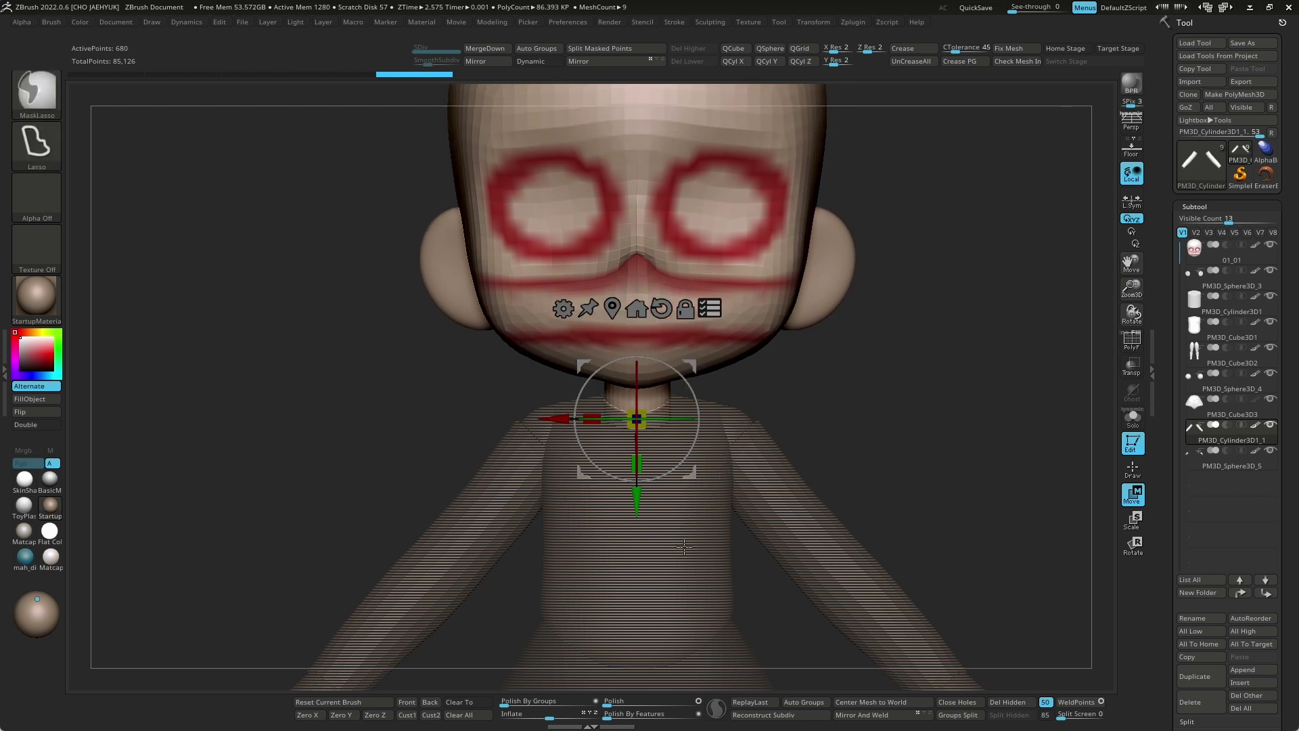
# Scale the torso and limbs down to about 0.9 and check the side profile.
pyautogui.moveTo(861, 470)
pyautogui.keyDown('alt'); pyautogui.mouseDown(button='right')
pyautogui.moveTo(820, 392)
pyautogui.moveTo(869, 325)
pyautogui.mouseUp(button='right'); pyautogui.keyUp('alt')
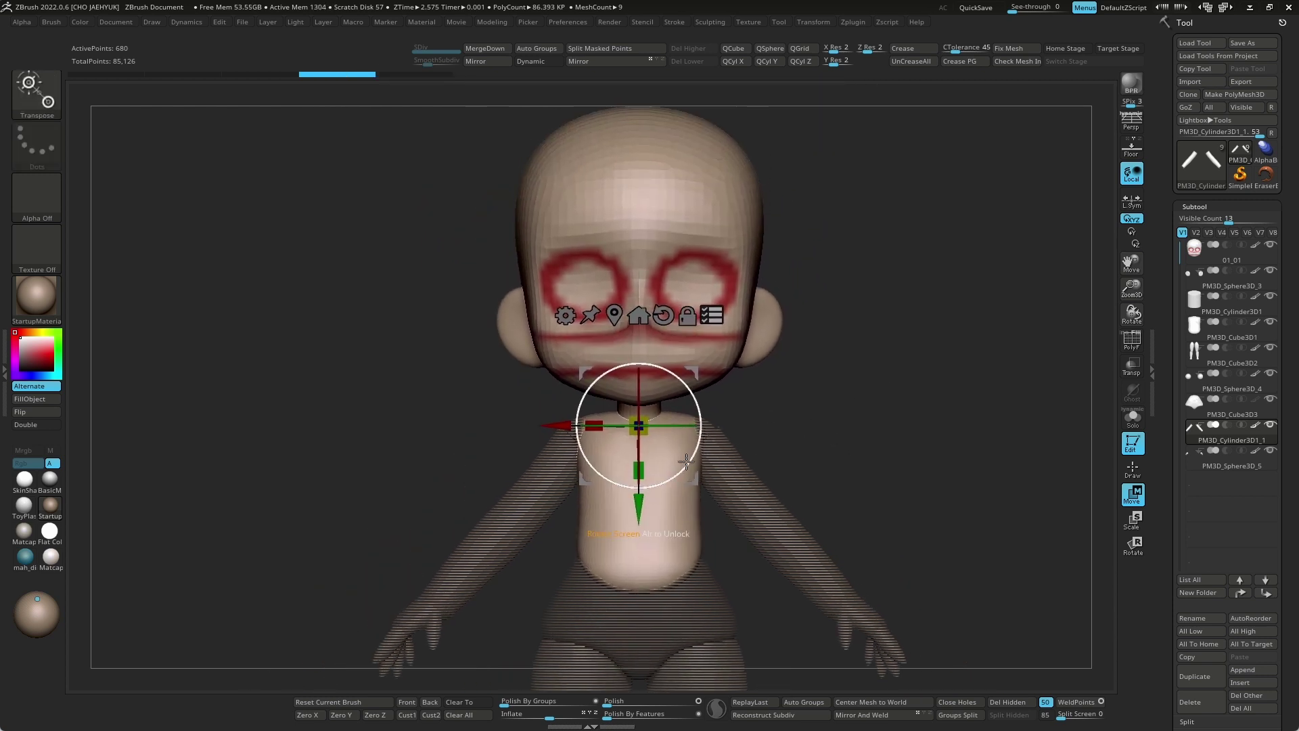
pyautogui.press('ctrl')
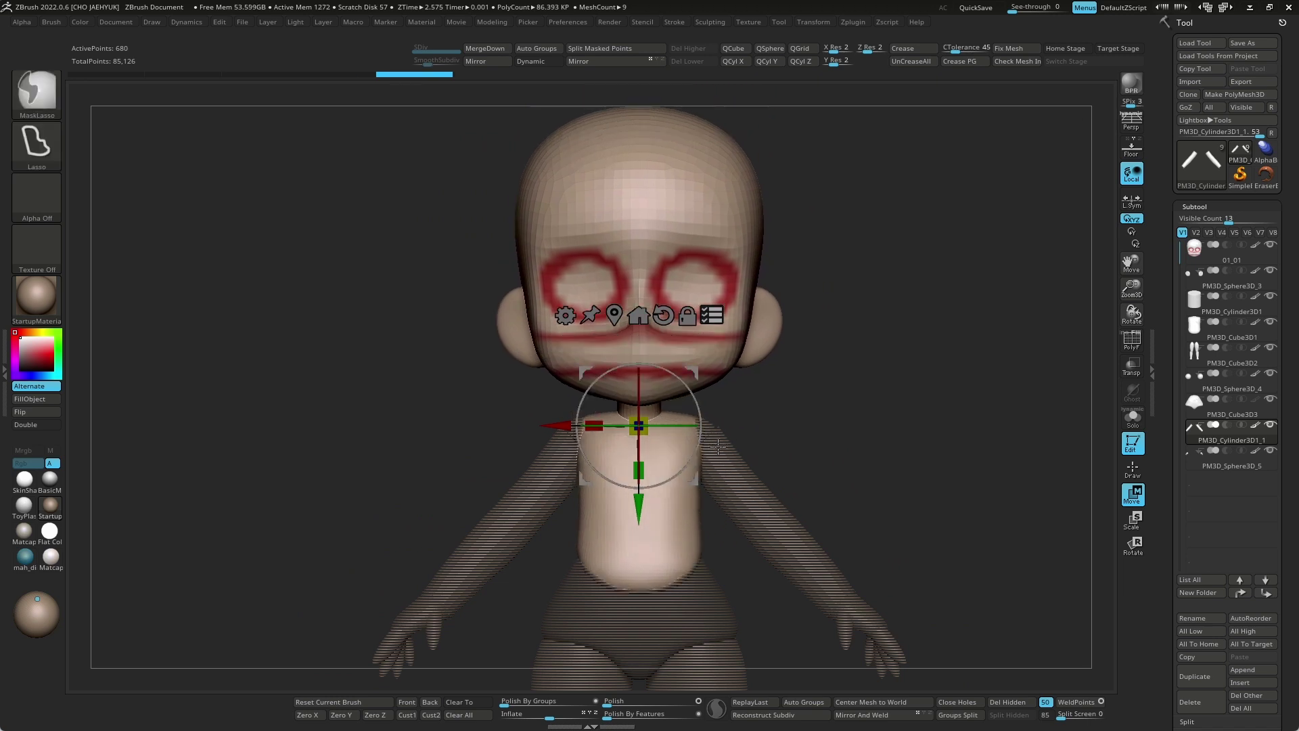
pyautogui.keyDown('ctrl'); pyautogui.moveTo(934, 510); pyautogui.dragTo(939, 472, button='right'); pyautogui.keyUp('ctrl')
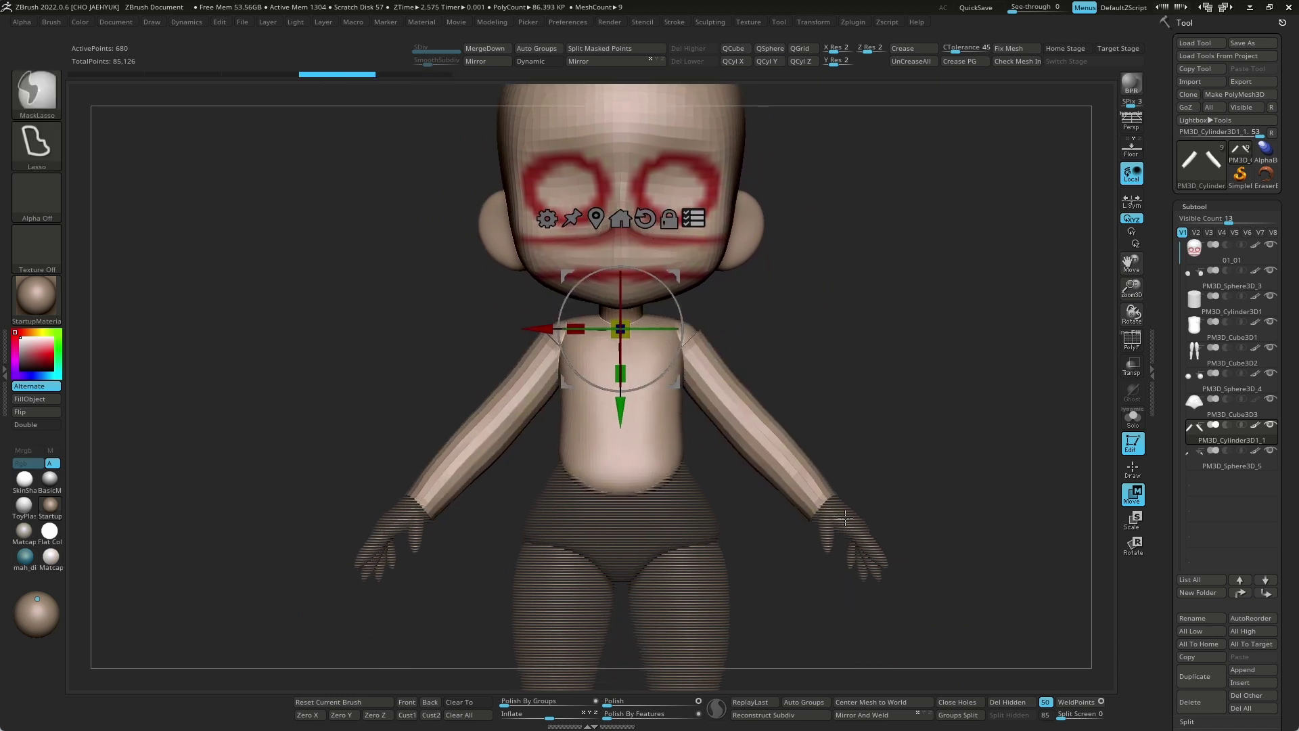
pyautogui.moveTo(939, 472)
pyautogui.mouseDown()
pyautogui.moveTo(678, 367)
pyautogui.moveTo(587, 371)
pyautogui.moveTo(609, 356)
pyautogui.mouseUp()
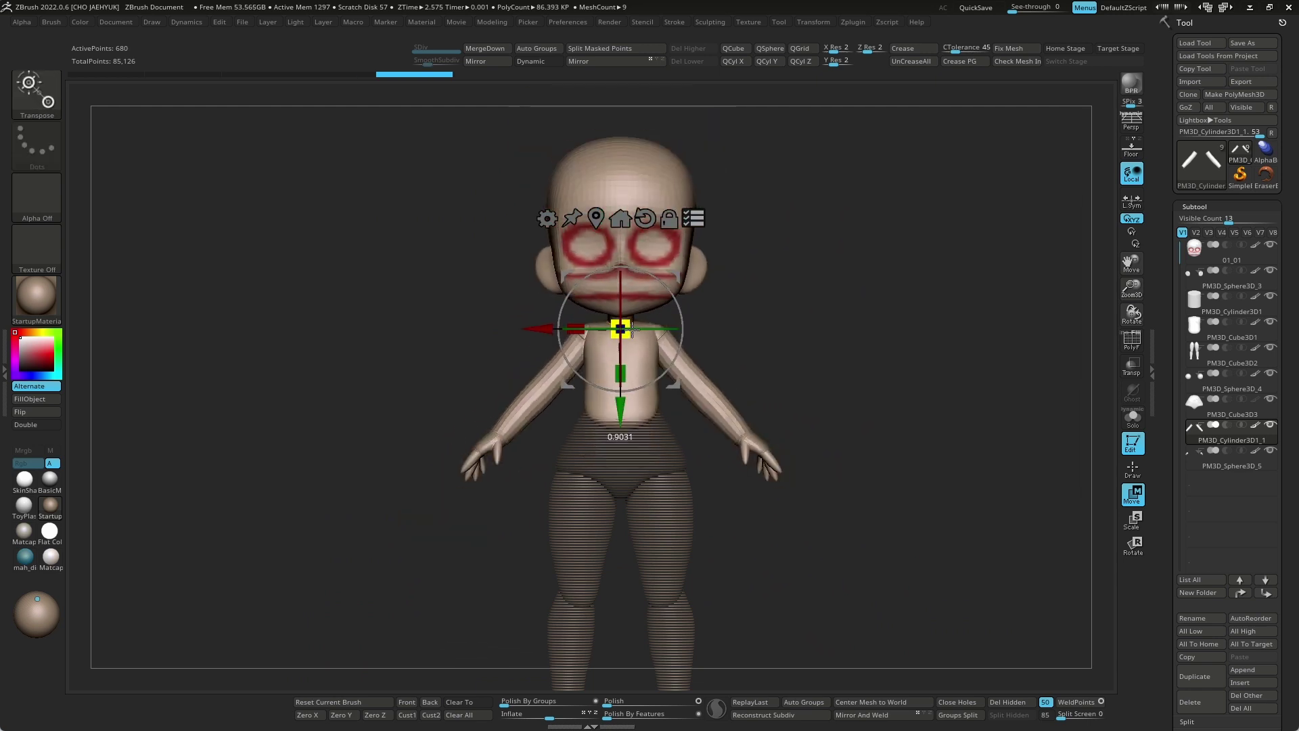
pyautogui.press('q')
pyautogui.moveTo(832, 392)
pyautogui.keyDown('shift'); pyautogui.mouseDown()
pyautogui.moveTo(883, 406)
pyautogui.moveTo(833, 420)
pyautogui.mouseUp(); pyautogui.keyUp('shift')
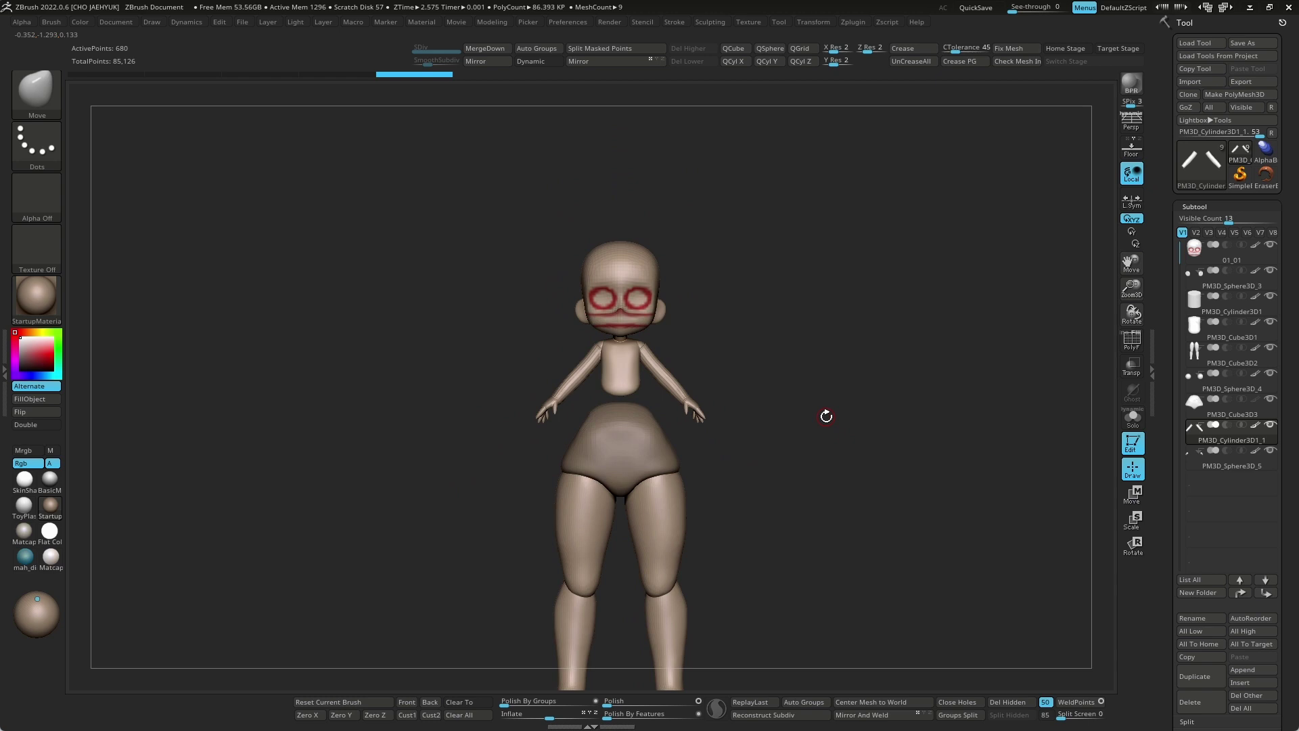
pyautogui.press('w')
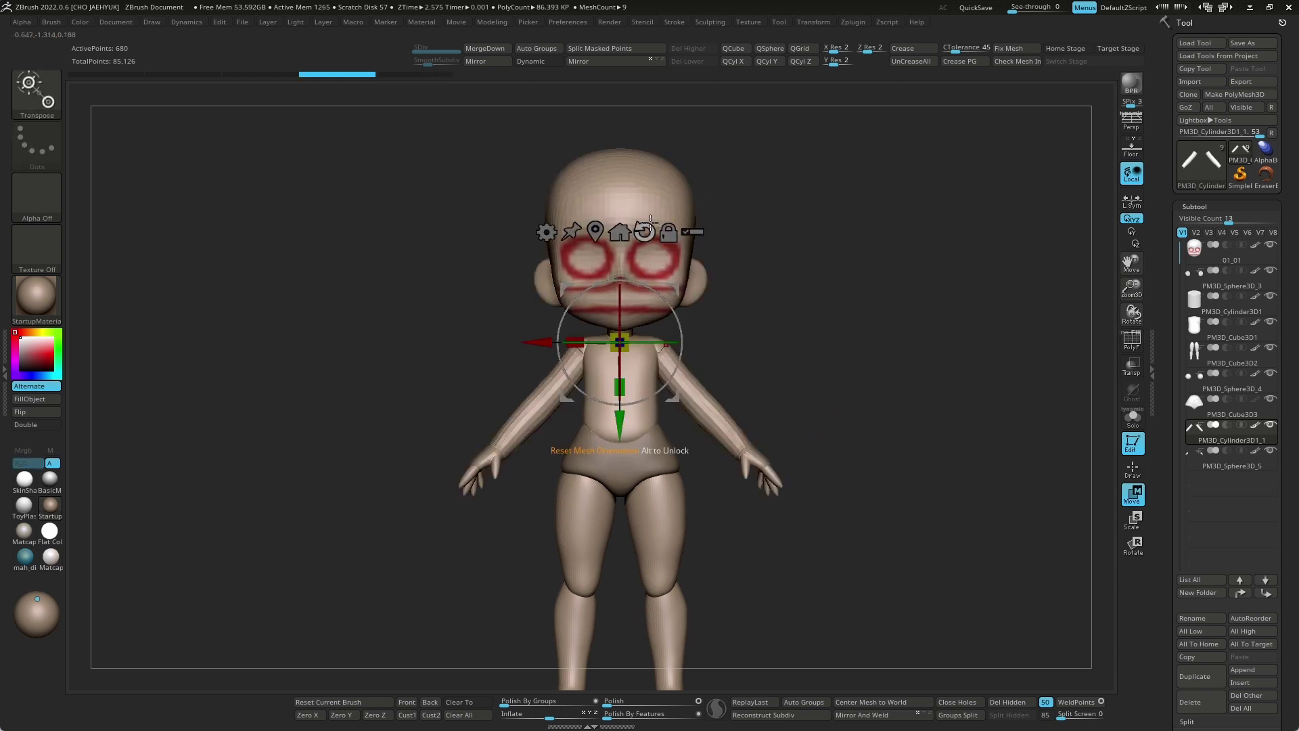
pyautogui.keyDown('alt'); pyautogui.moveTo(849, 443); pyautogui.dragTo(854, 385); pyautogui.keyUp('alt')
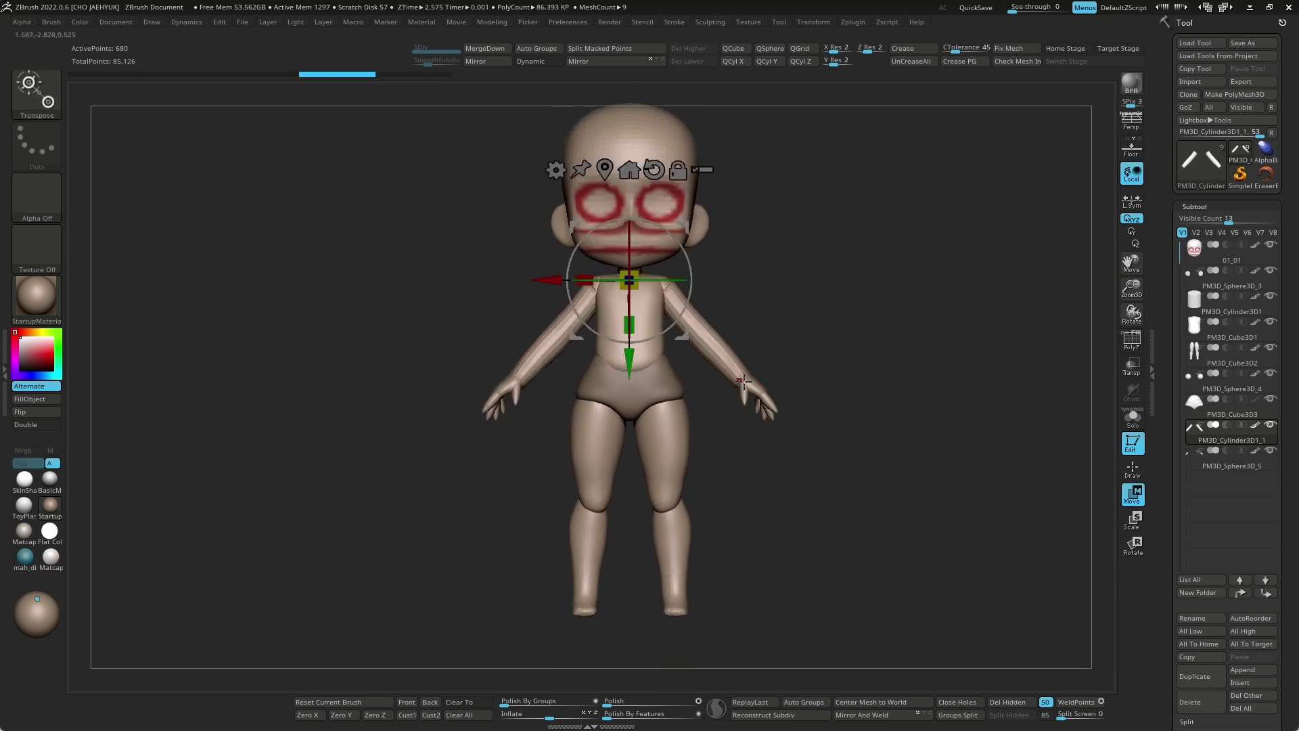
pyautogui.moveTo(838, 246)
pyautogui.keyDown('alt'); pyautogui.mouseDown()
pyautogui.moveTo(681, 574)
pyautogui.moveTo(678, 274)
pyautogui.mouseUp(); pyautogui.keyUp('alt')
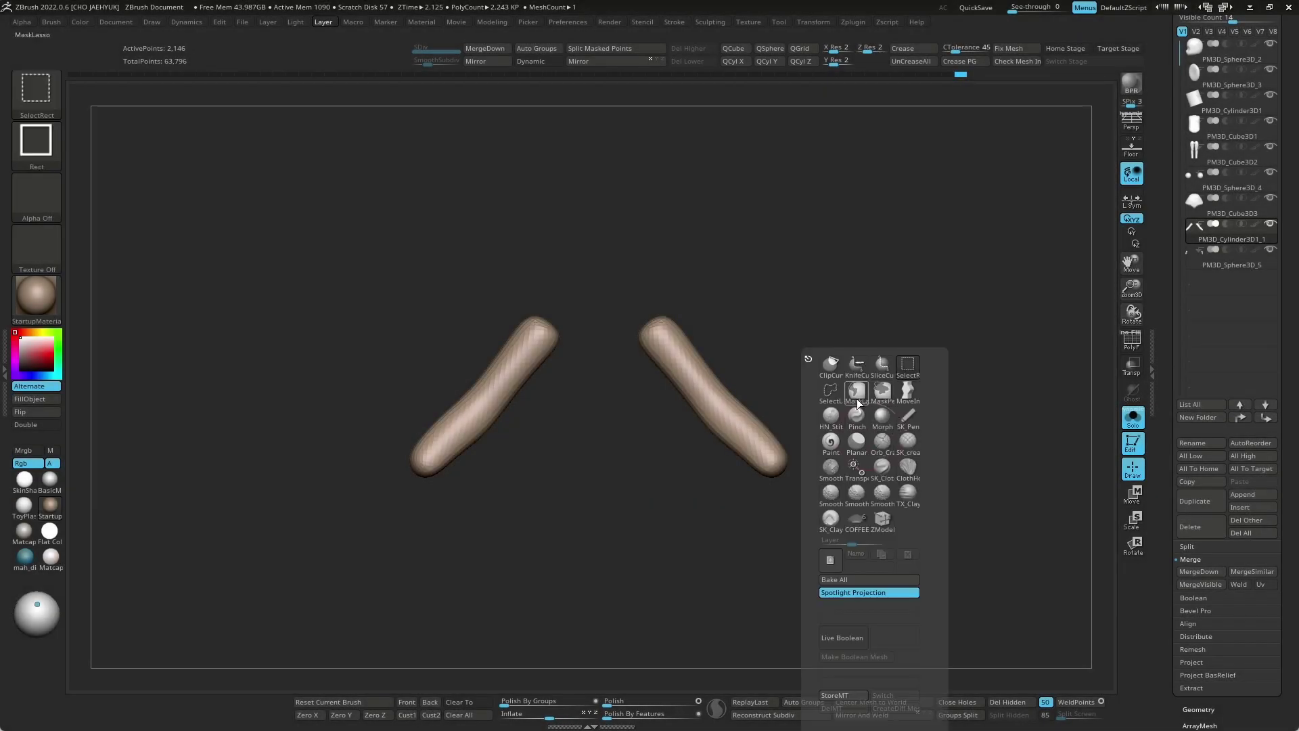
# Trim the ragged arm ends by hiding them with SelectLasso and deleting hidden geometry.
pyautogui.click(830, 391)
pyautogui.keyDown('ctrl'); pyautogui.keyDown('alt'); pyautogui.keyDown('shift'); pyautogui.moveTo(826, 443); pyautogui.dragTo(805, 439); pyautogui.keyUp('shift'); pyautogui.keyUp('alt'); pyautogui.keyUp('ctrl')
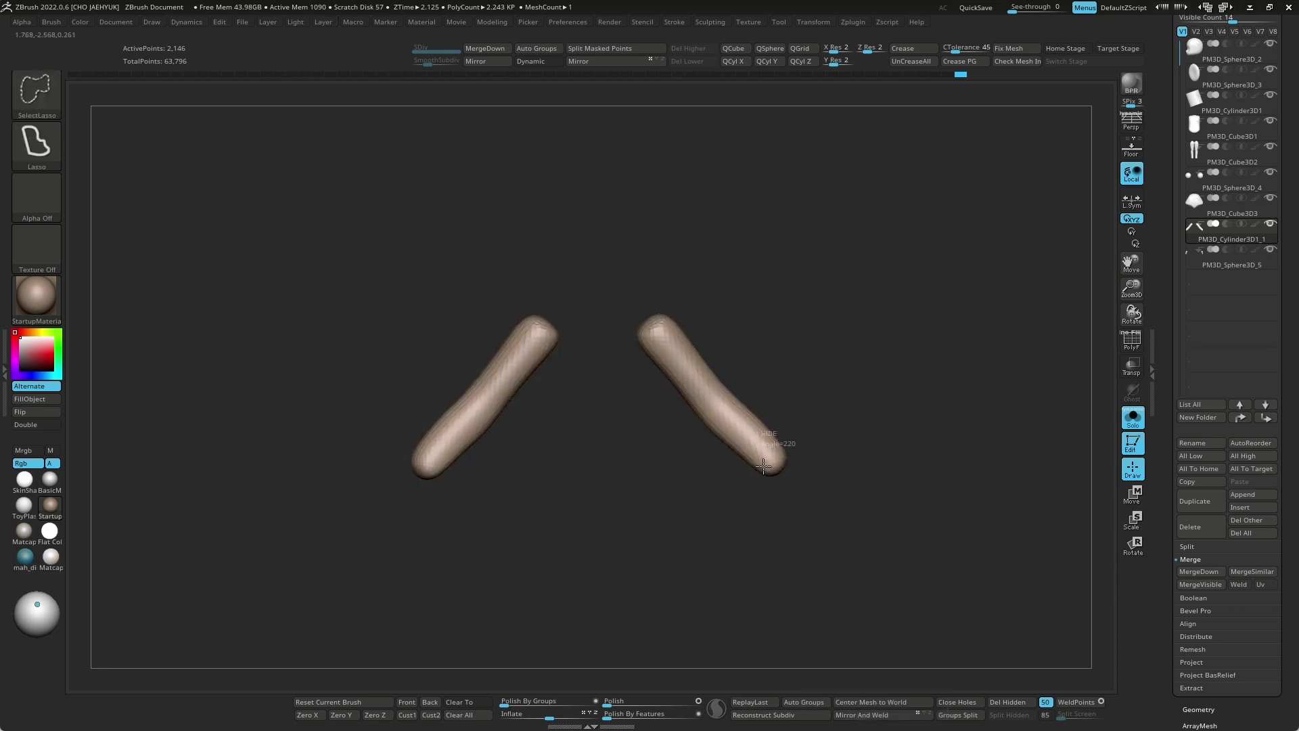
pyautogui.click(1007, 701)
pyautogui.click(1131, 417)
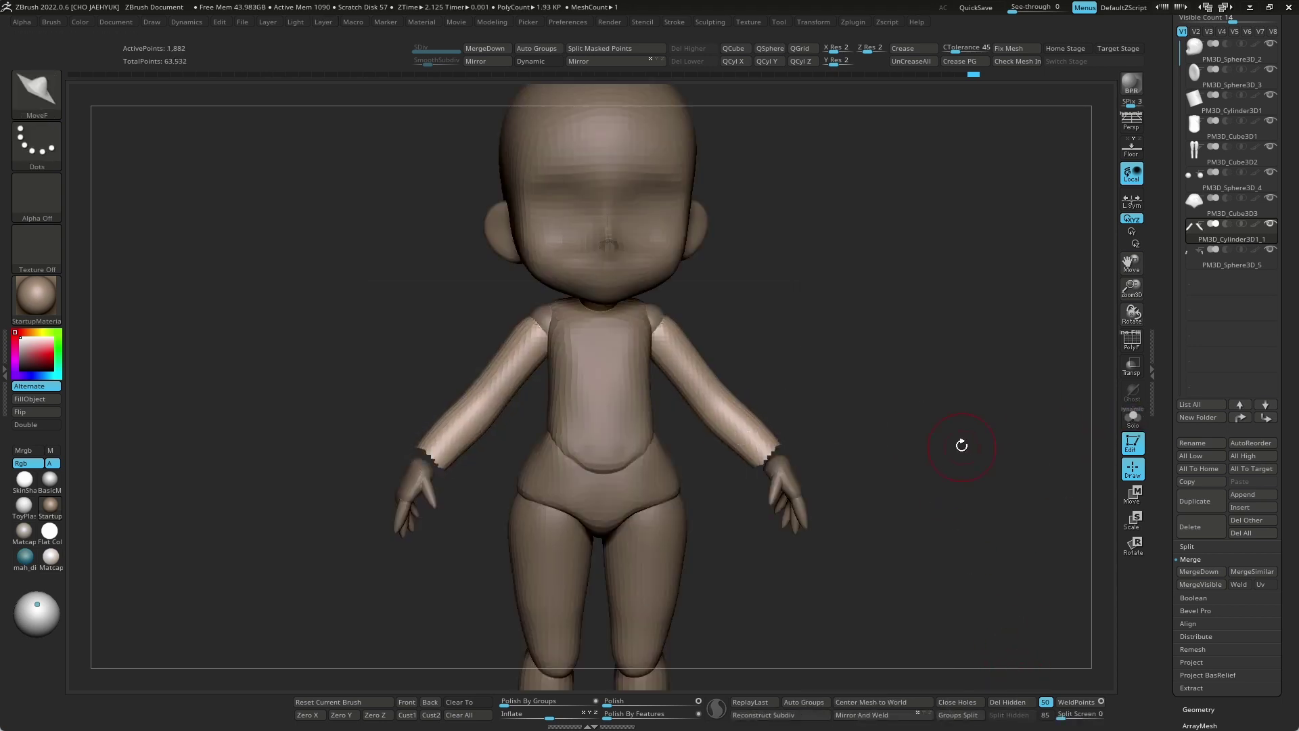
pyautogui.moveTo(939, 419); pyautogui.dragTo(916, 431)
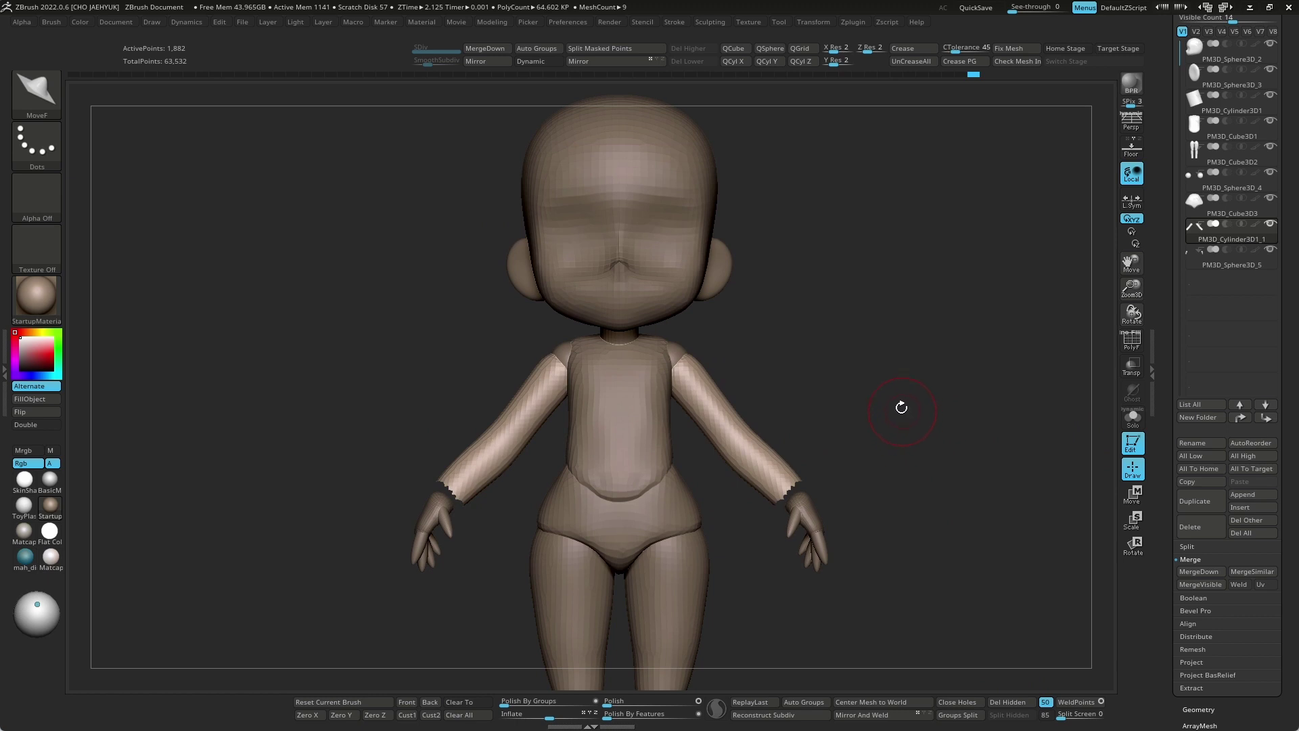
pyautogui.click(1131, 418)
pyautogui.keyDown('ctrl'); pyautogui.keyDown('alt'); pyautogui.keyDown('shift'); pyautogui.moveTo(697, 323); pyautogui.dragTo(664, 366); pyautogui.keyUp('shift'); pyautogui.keyUp('alt'); pyautogui.keyUp('ctrl')
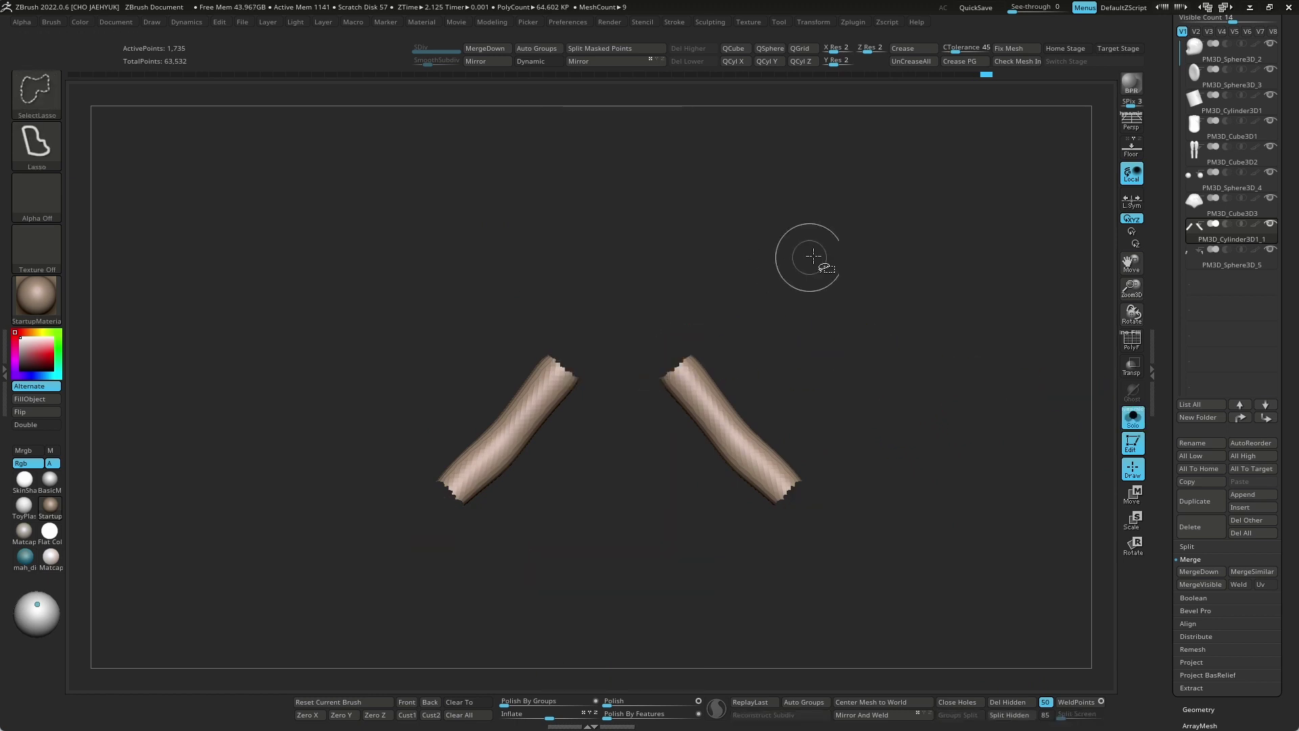
pyautogui.click(1008, 702)
pyautogui.click(1131, 417)
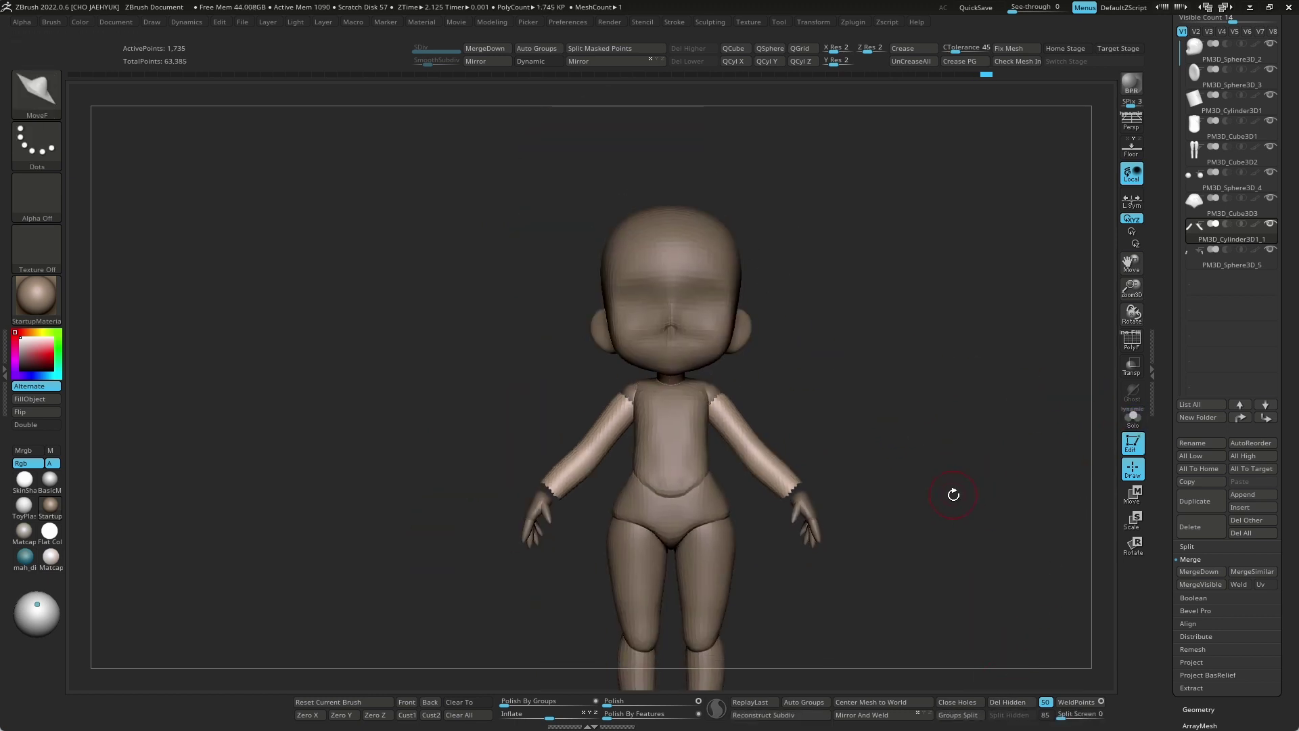
# DynaMesh the arm pieces with KeepGroups on and display their polygon wireframe.
pyautogui.press('space')
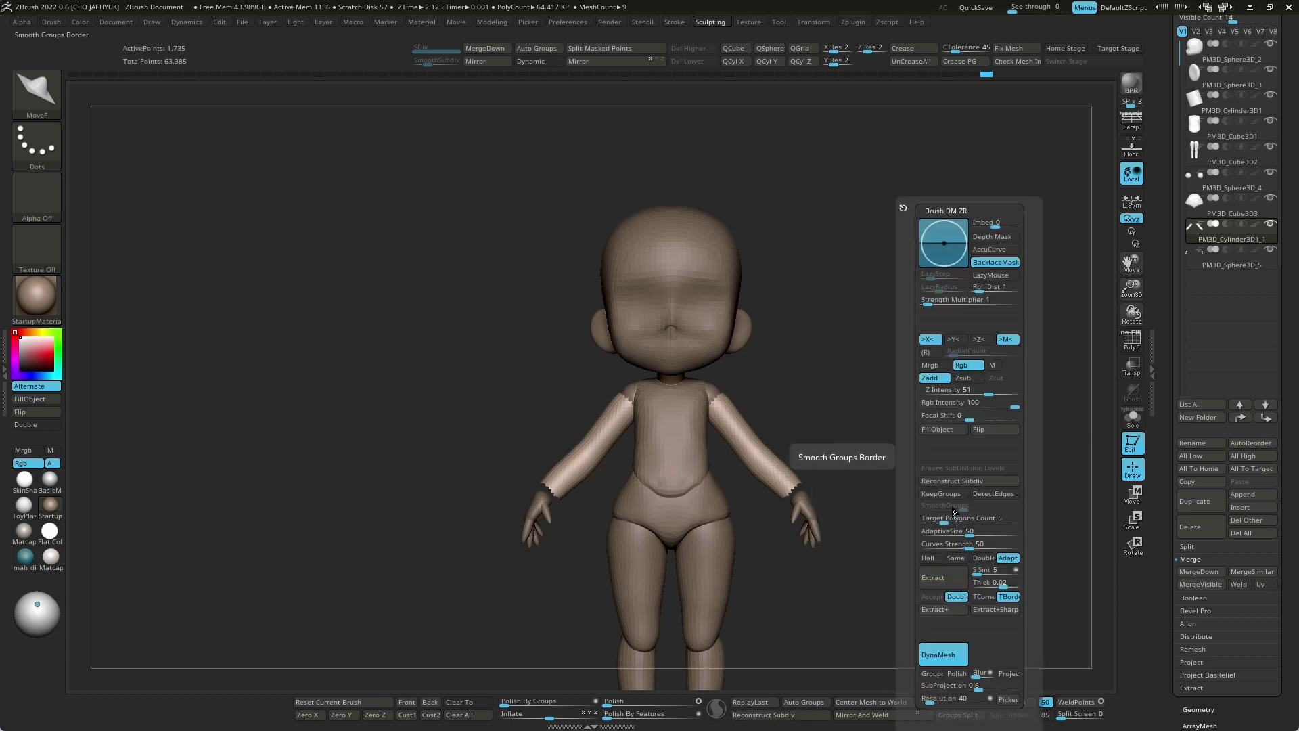
pyautogui.click(948, 493)
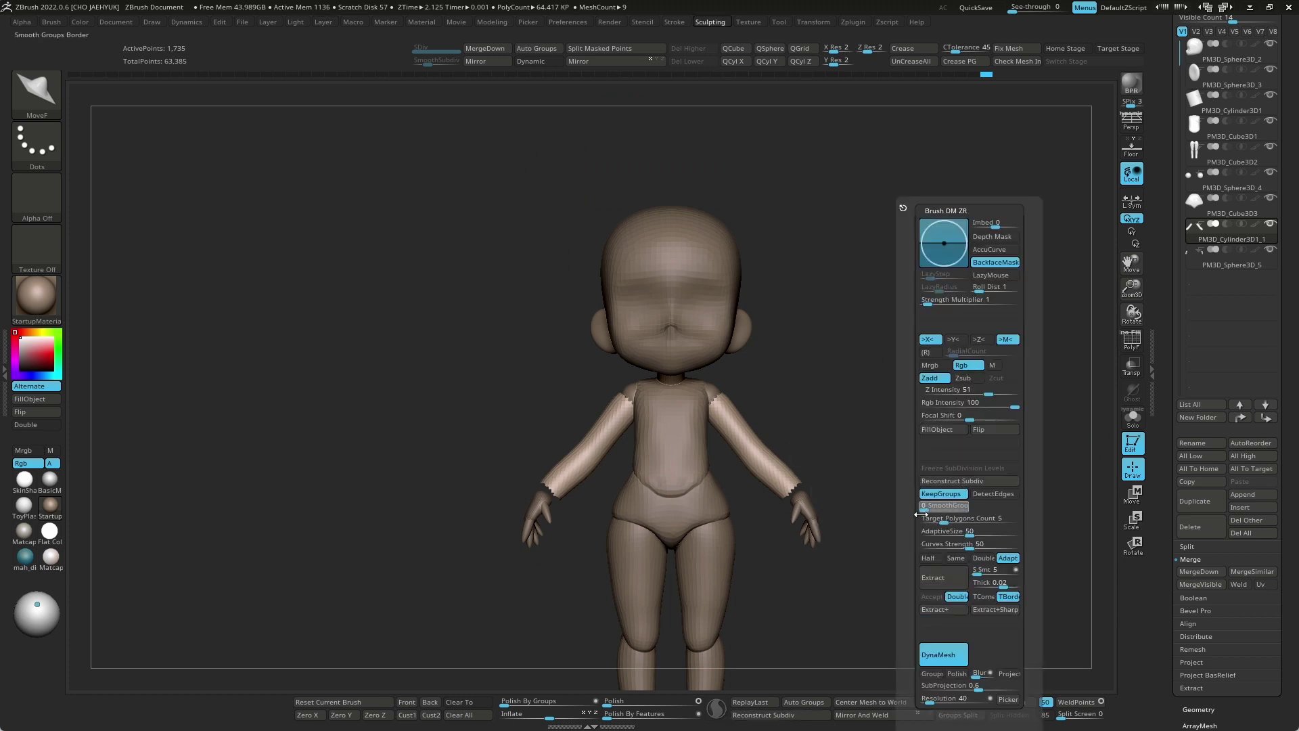
pyautogui.click(929, 563)
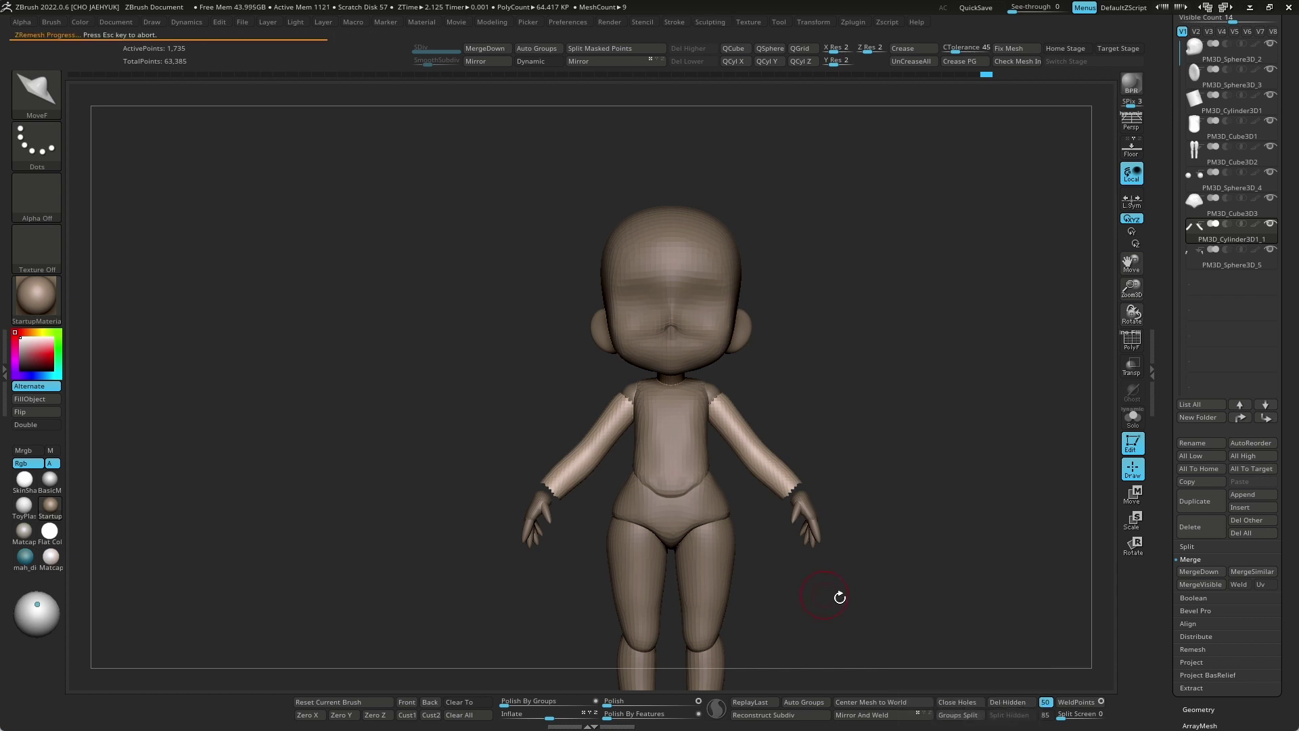
pyautogui.click(1131, 340)
pyautogui.moveTo(929, 514); pyautogui.dragTo(957, 518)
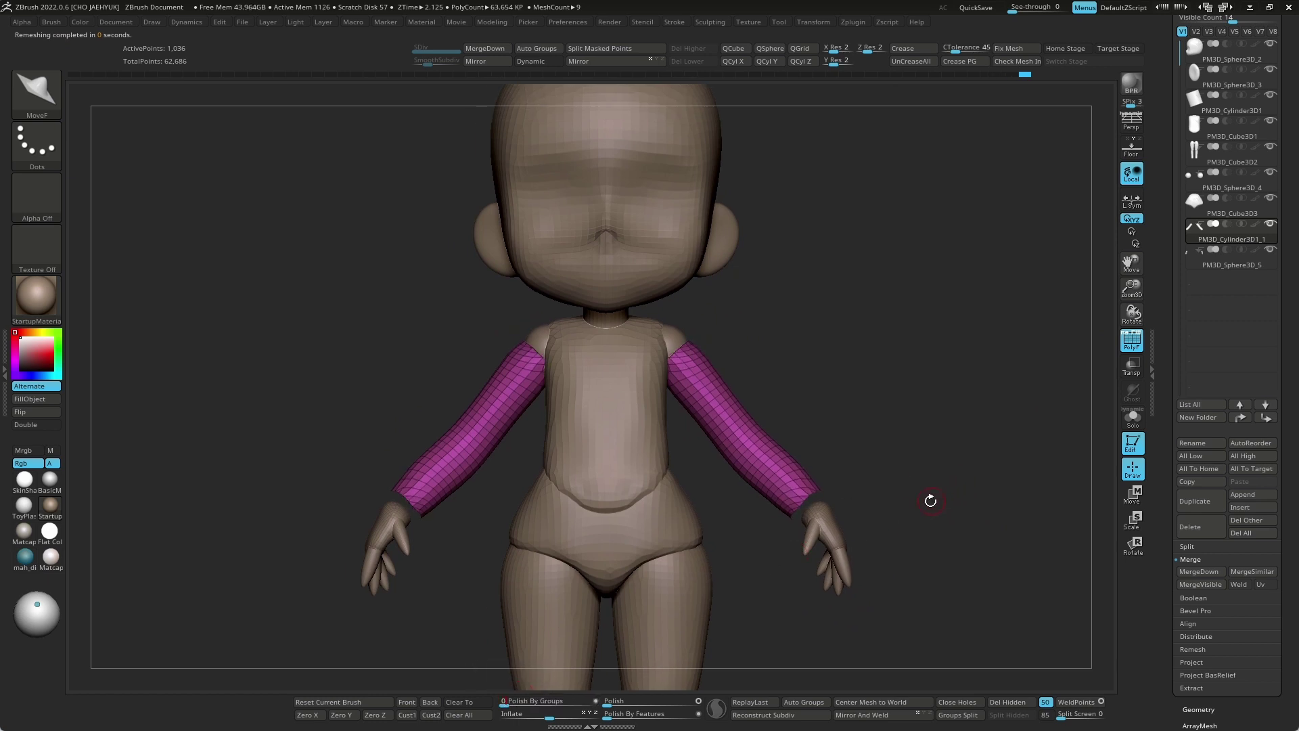
# Pull the dynameshed arm mesh down into the hands with the Move brush, then hide PolyF.
pyautogui.moveTo(919, 511); pyautogui.dragTo(927, 497)
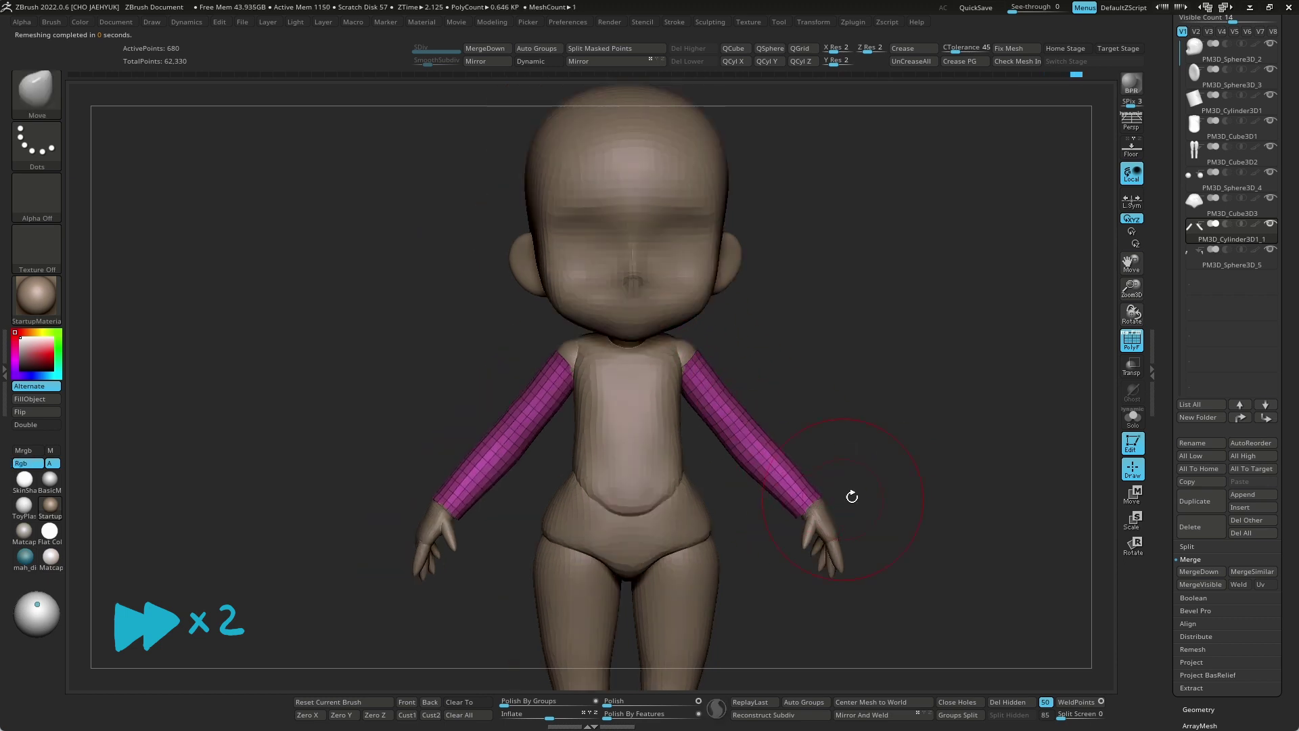
pyautogui.moveTo(792, 530); pyautogui.dragTo(972, 523)
pyautogui.moveTo(830, 508)
pyautogui.mouseDown()
pyautogui.moveTo(849, 471)
pyautogui.moveTo(972, 464)
pyautogui.moveTo(994, 392)
pyautogui.moveTo(870, 371)
pyautogui.moveTo(884, 400)
pyautogui.mouseUp()
pyautogui.hotkey('shift', 'f')
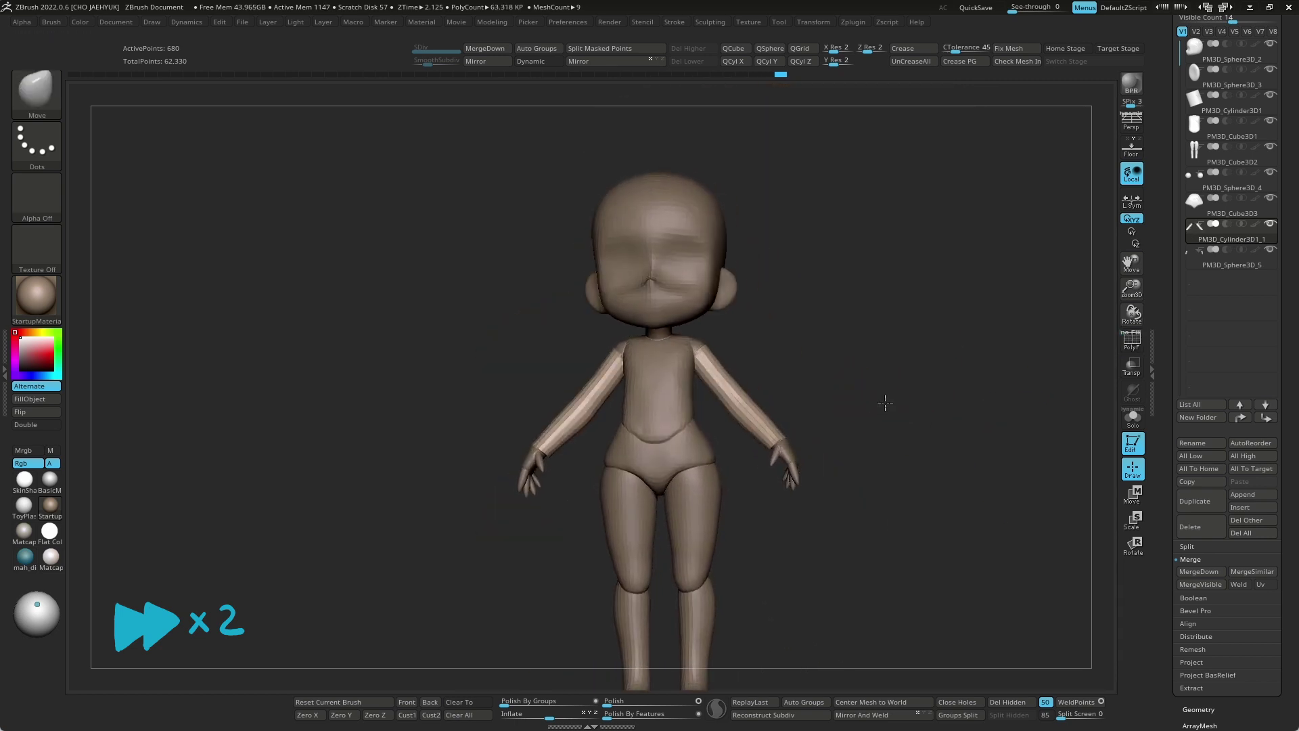
# Frame the figure in front view and select the PM3D_Cube3D2 piece.
pyautogui.press('f')
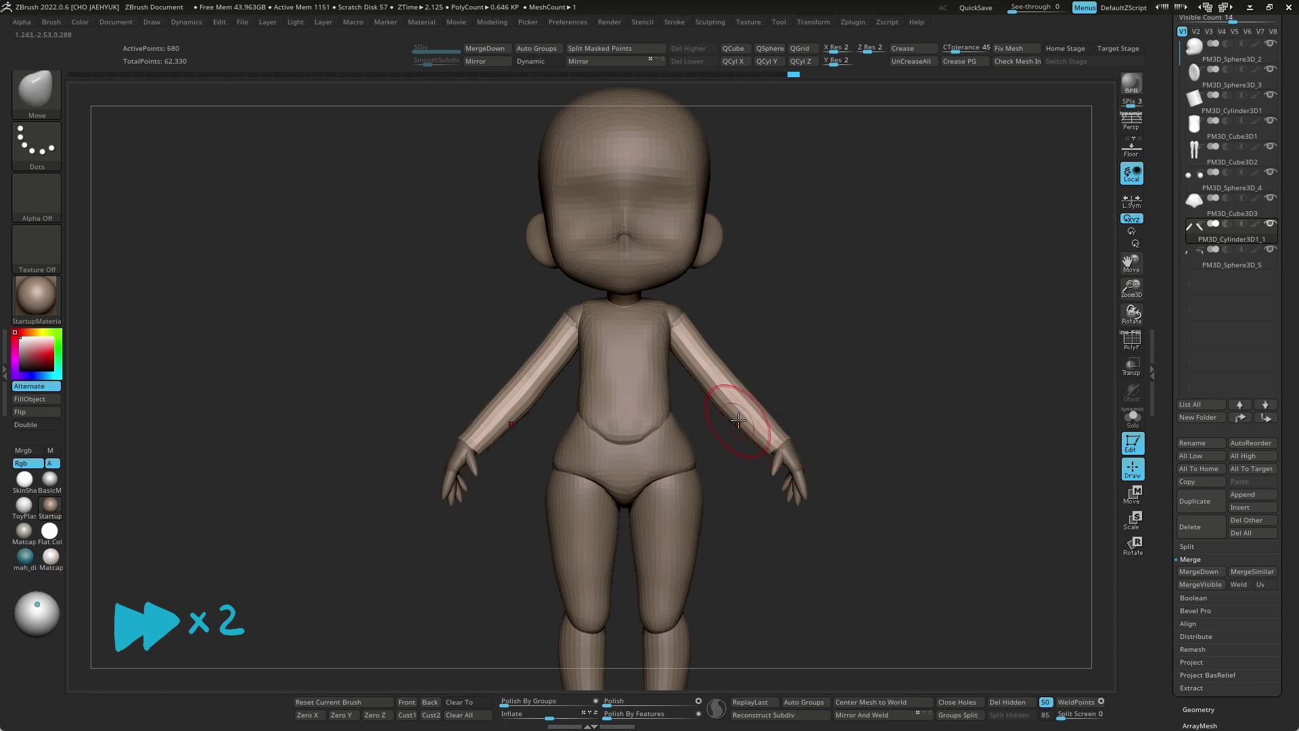
pyautogui.keyDown('alt'); pyautogui.moveTo(872, 457); pyautogui.dragTo(859, 403); pyautogui.keyUp('alt')
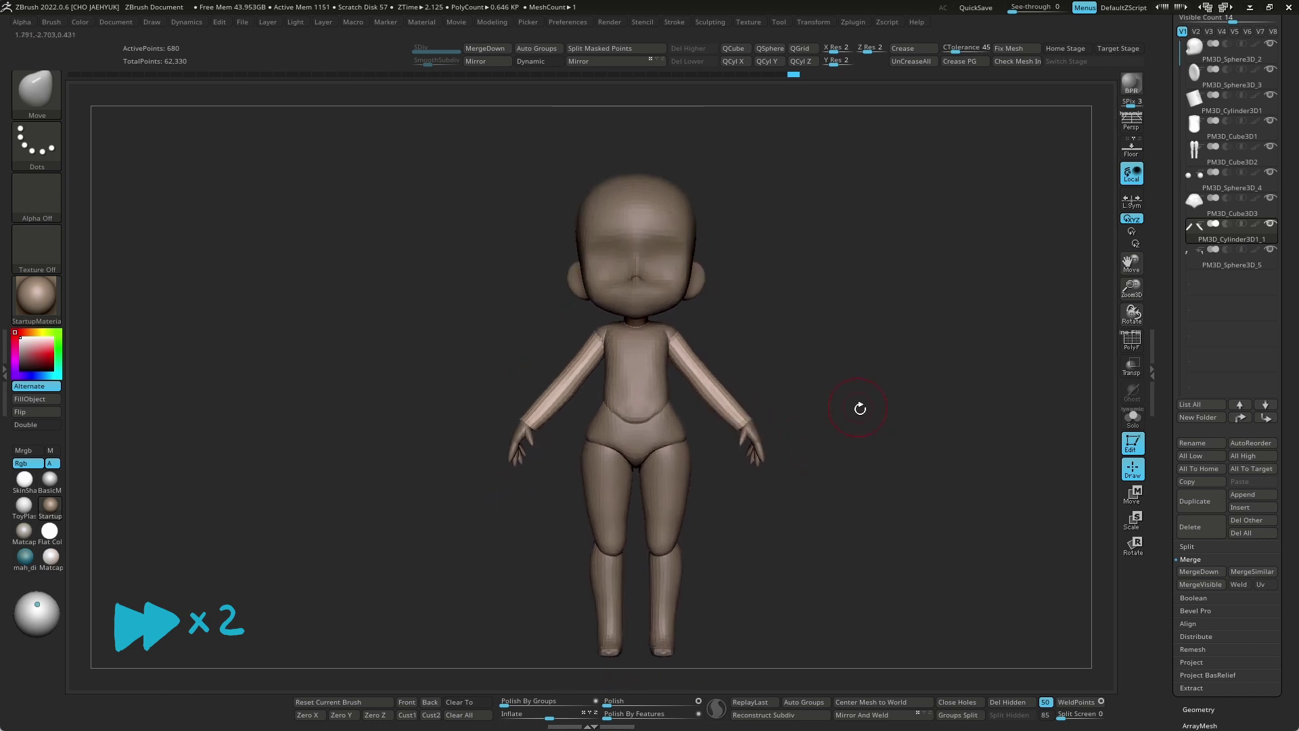
pyautogui.keyDown('alt'); pyautogui.click(691, 476); pyautogui.keyUp('alt')
pyautogui.moveTo(695, 479)
pyautogui.mouseDown()
pyautogui.moveTo(764, 513)
pyautogui.moveTo(835, 516)
pyautogui.mouseUp()
# Apply Flat Color material to the body, solo the briefs piece, then show all pieces again.
pyautogui.press('f')
pyautogui.keyDown('alt'); pyautogui.click(663, 385); pyautogui.keyUp('alt')
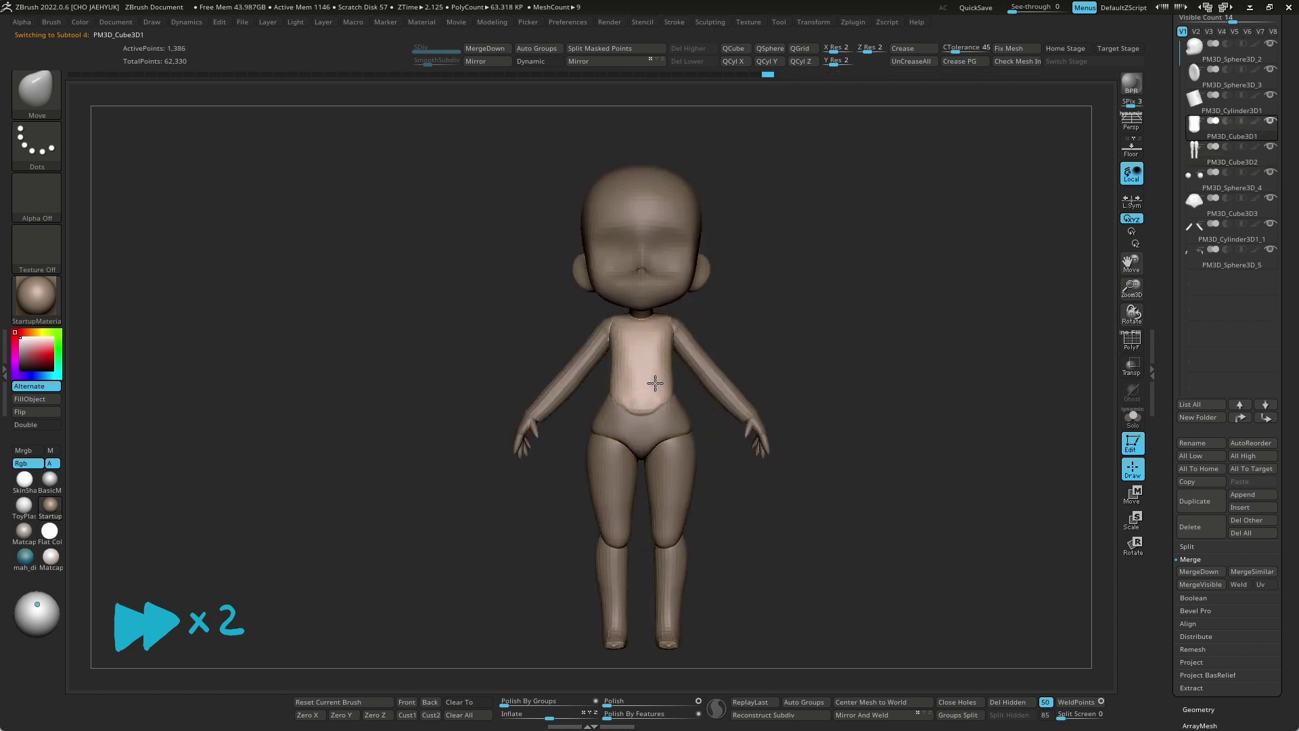
pyautogui.moveTo(881, 426)
pyautogui.mouseDown()
pyautogui.moveTo(916, 432)
pyautogui.moveTo(829, 441)
pyautogui.moveTo(826, 456)
pyautogui.moveTo(880, 453)
pyautogui.mouseUp()
pyautogui.keyDown('alt'); pyautogui.click(632, 410); pyautogui.keyUp('alt')
pyautogui.click(50, 532)
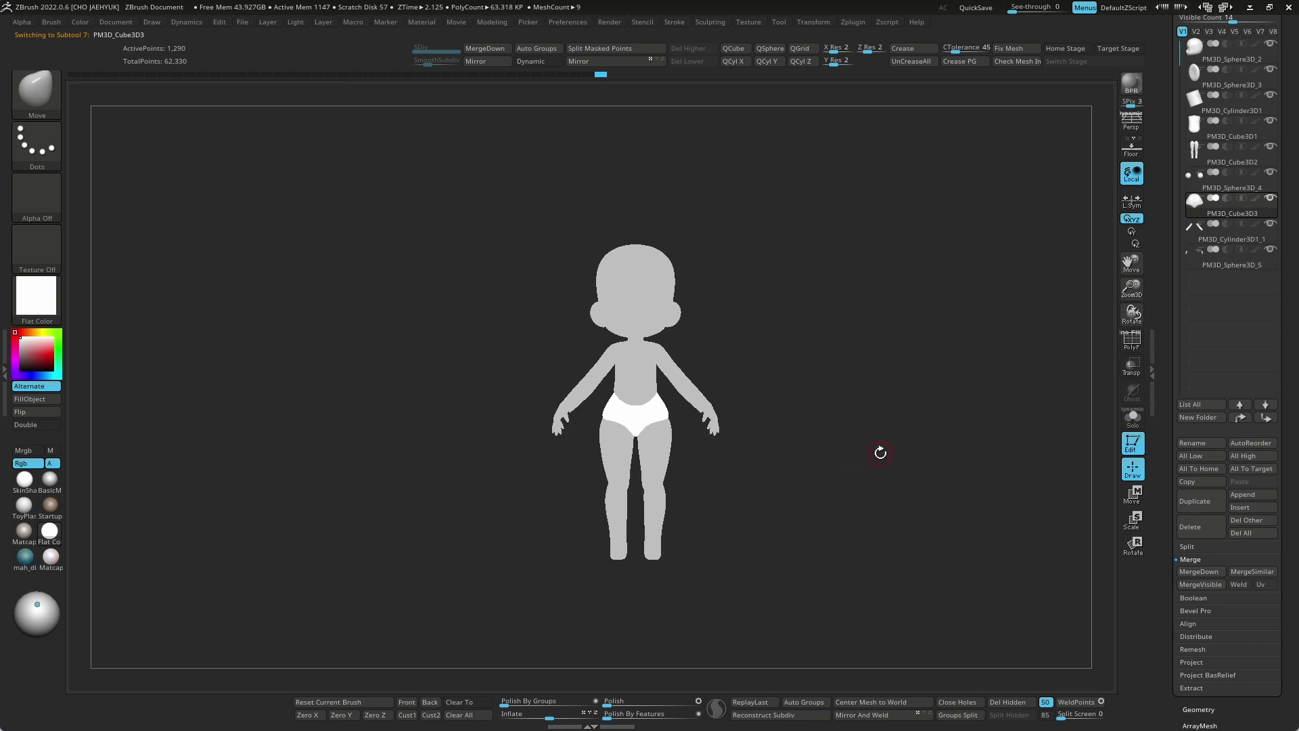
pyautogui.keyDown('shift'); pyautogui.click(1269, 199); pyautogui.keyUp('shift')
pyautogui.keyDown('shift'); pyautogui.click(1274, 199); pyautogui.keyUp('shift')
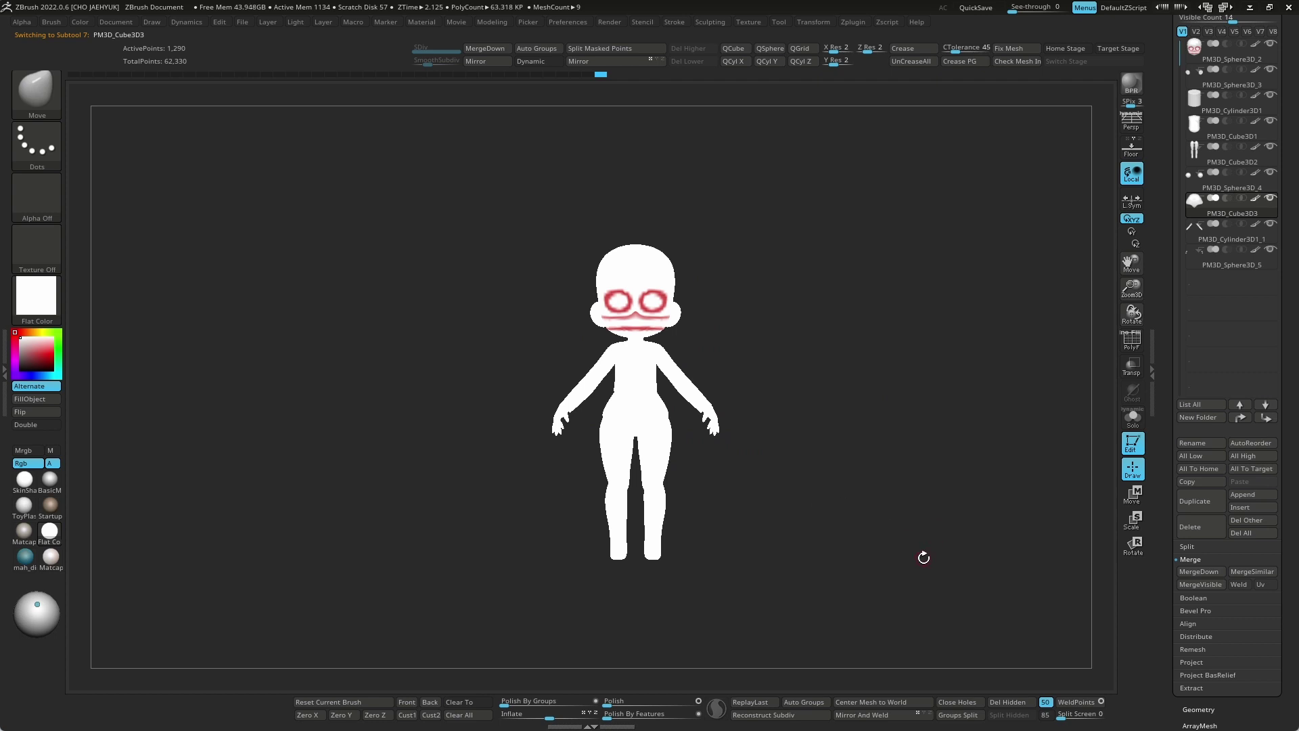
# Orbit the flat silhouette through side, three-quarter and front views, select the hip piece, and restore StartupMaterial.
pyautogui.moveTo(846, 431)
pyautogui.keyDown('alt'); pyautogui.mouseDown()
pyautogui.moveTo(850, 507)
pyautogui.moveTo(823, 504)
pyautogui.moveTo(846, 511)
pyautogui.mouseUp(); pyautogui.keyUp('alt')
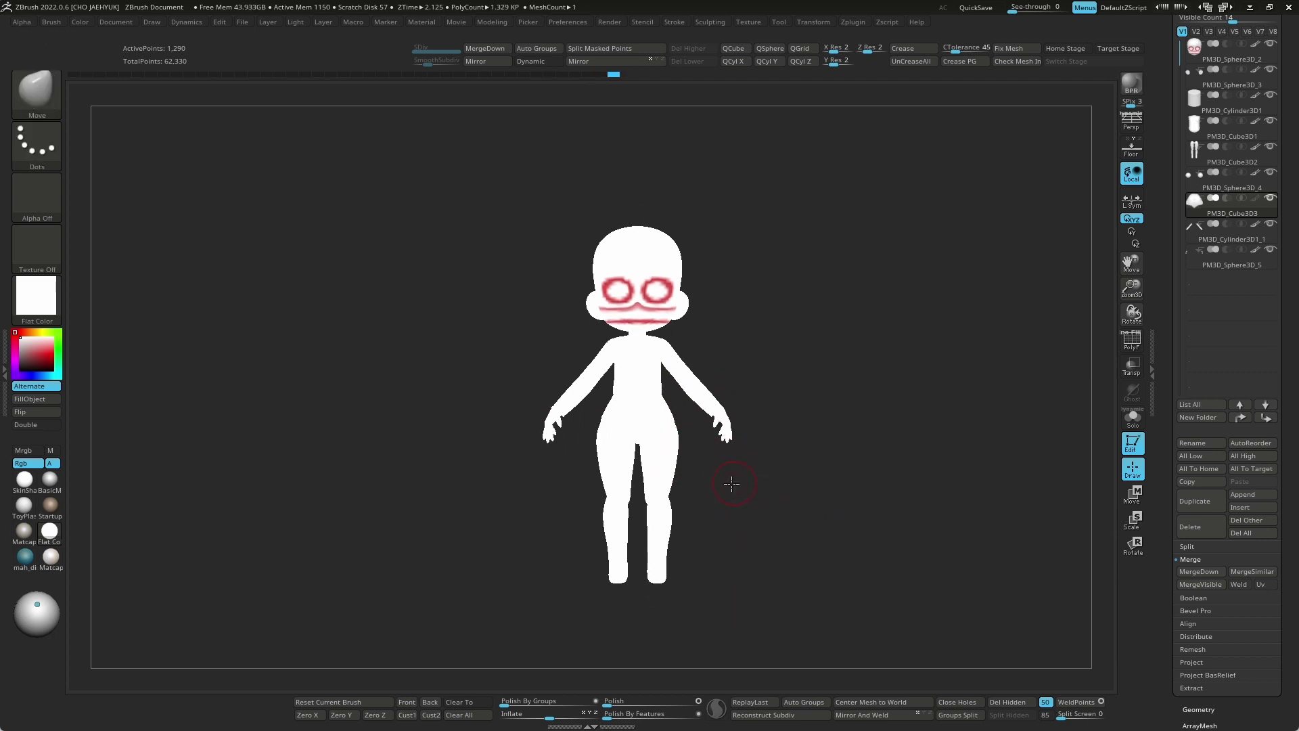
pyautogui.moveTo(742, 495); pyautogui.dragTo(771, 462)
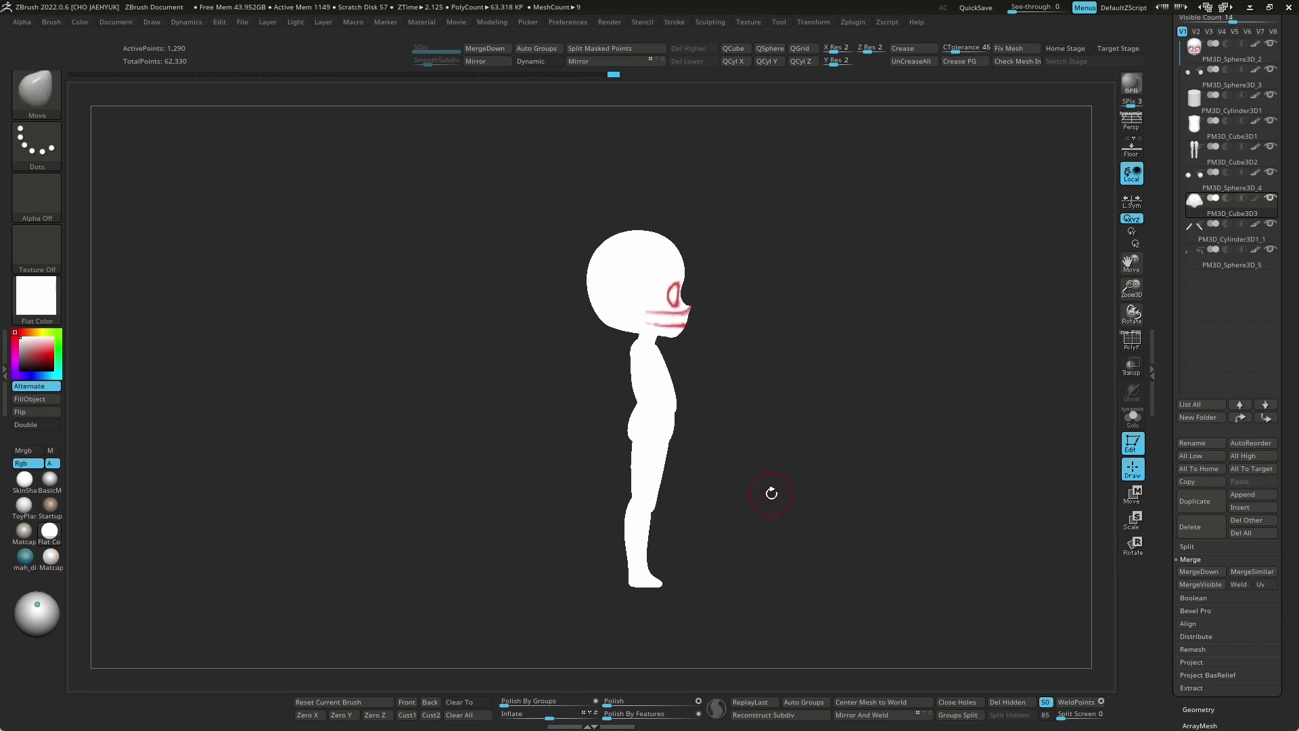
pyautogui.moveTo(767, 500); pyautogui.dragTo(802, 511)
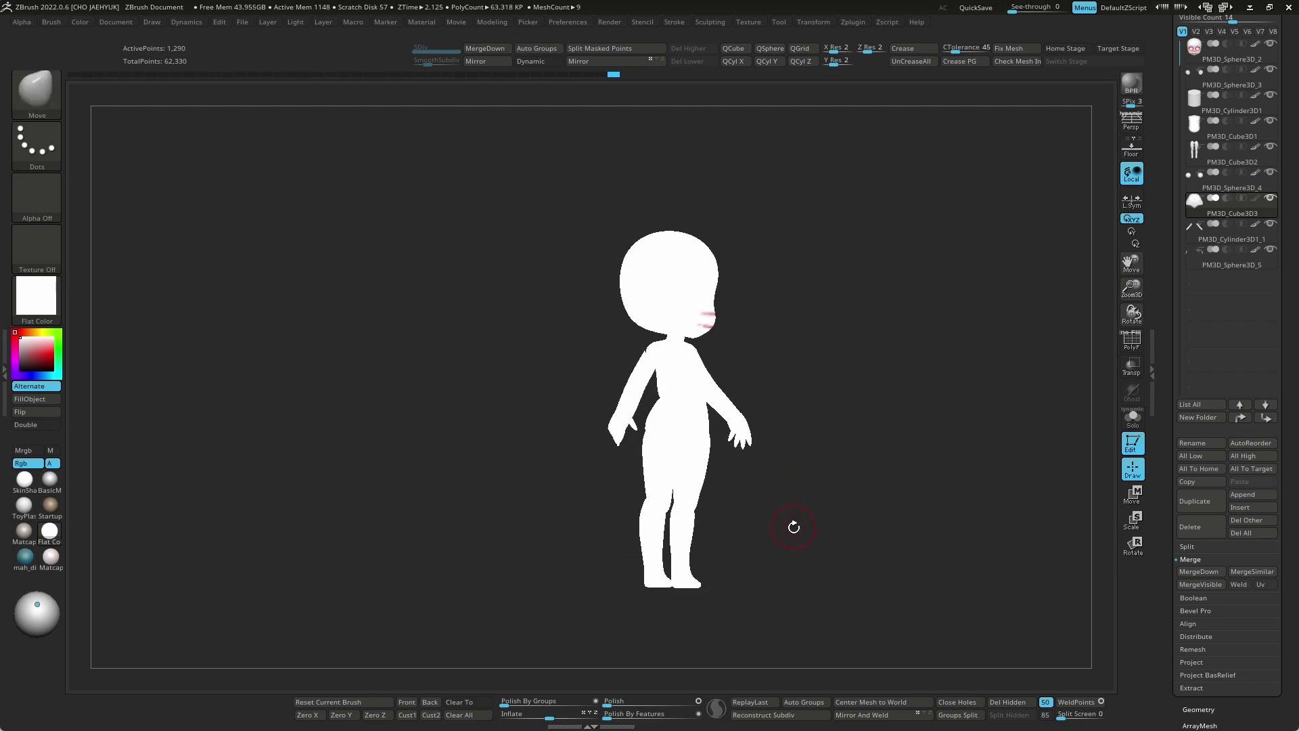
pyautogui.moveTo(794, 533)
pyautogui.mouseDown()
pyautogui.moveTo(855, 533)
pyautogui.moveTo(758, 485)
pyautogui.mouseUp()
pyautogui.scroll(-2, 767, 536)
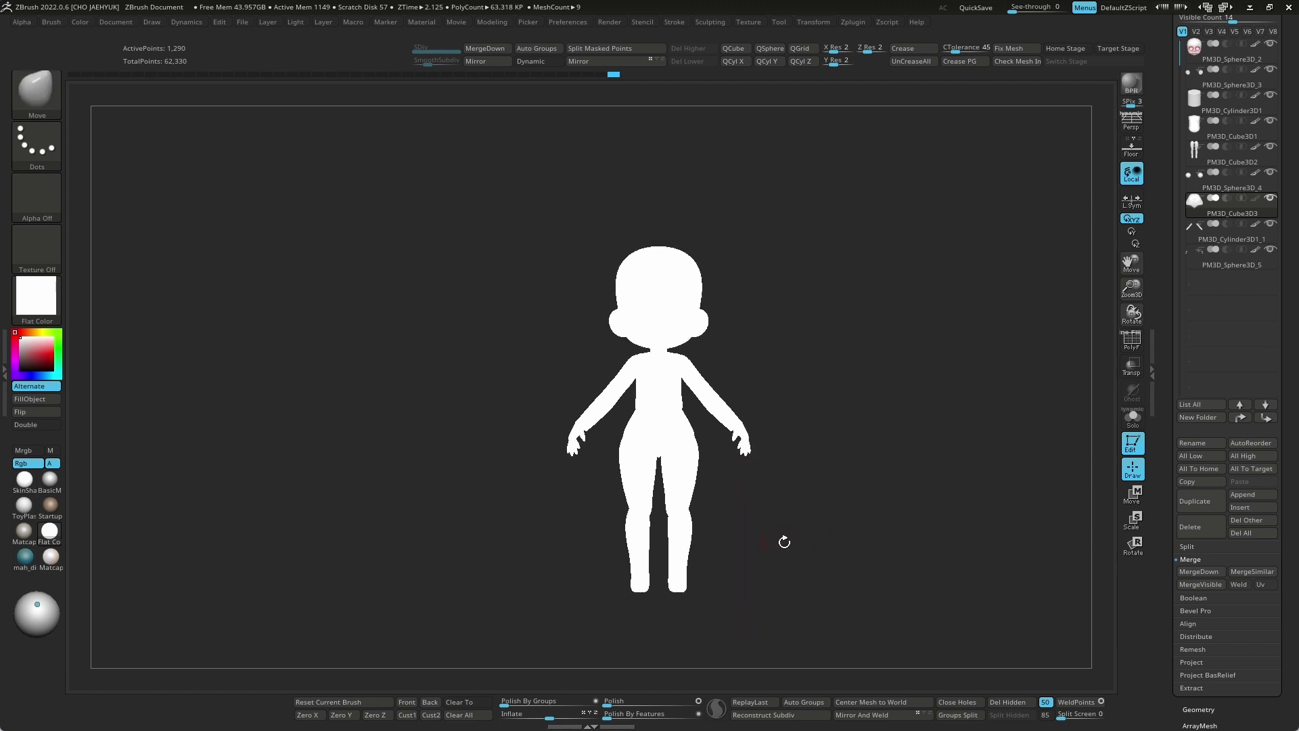
pyautogui.keyDown('alt'); pyautogui.click(684, 535); pyautogui.keyUp('alt')
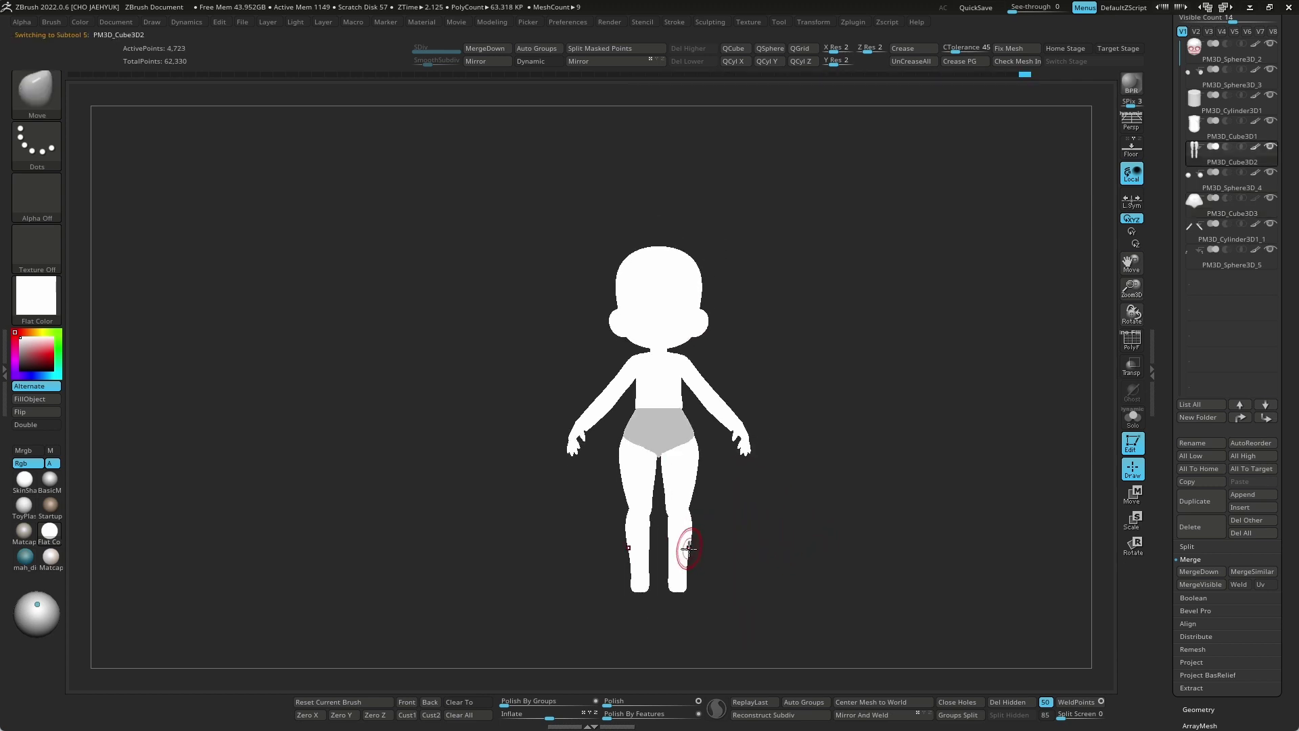
pyautogui.moveTo(707, 560)
pyautogui.mouseDown()
pyautogui.moveTo(803, 568)
pyautogui.moveTo(728, 524)
pyautogui.mouseUp()
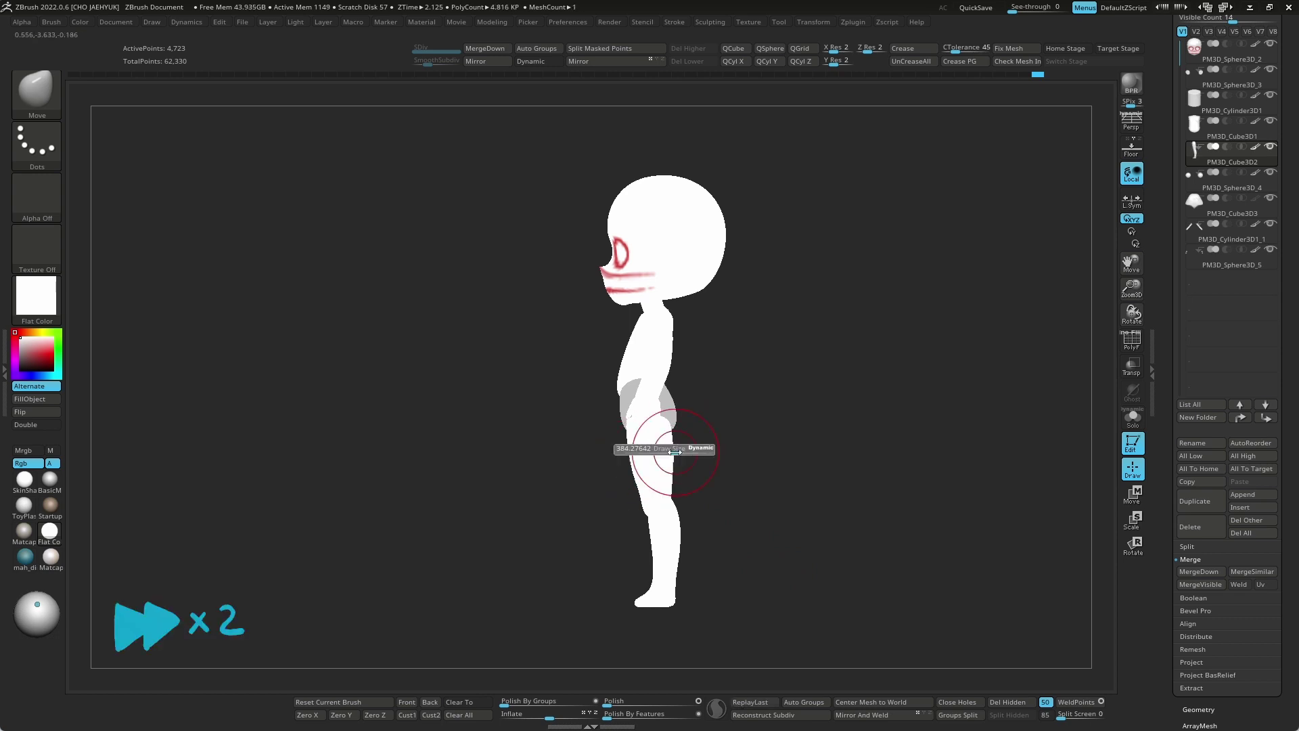
pyautogui.keyDown('alt'); pyautogui.moveTo(717, 457); pyautogui.dragTo(780, 456); pyautogui.keyUp('alt')
pyautogui.moveTo(786, 539)
pyautogui.mouseDown()
pyautogui.moveTo(823, 568)
pyautogui.moveTo(809, 571)
pyautogui.moveTo(825, 565)
pyautogui.mouseUp()
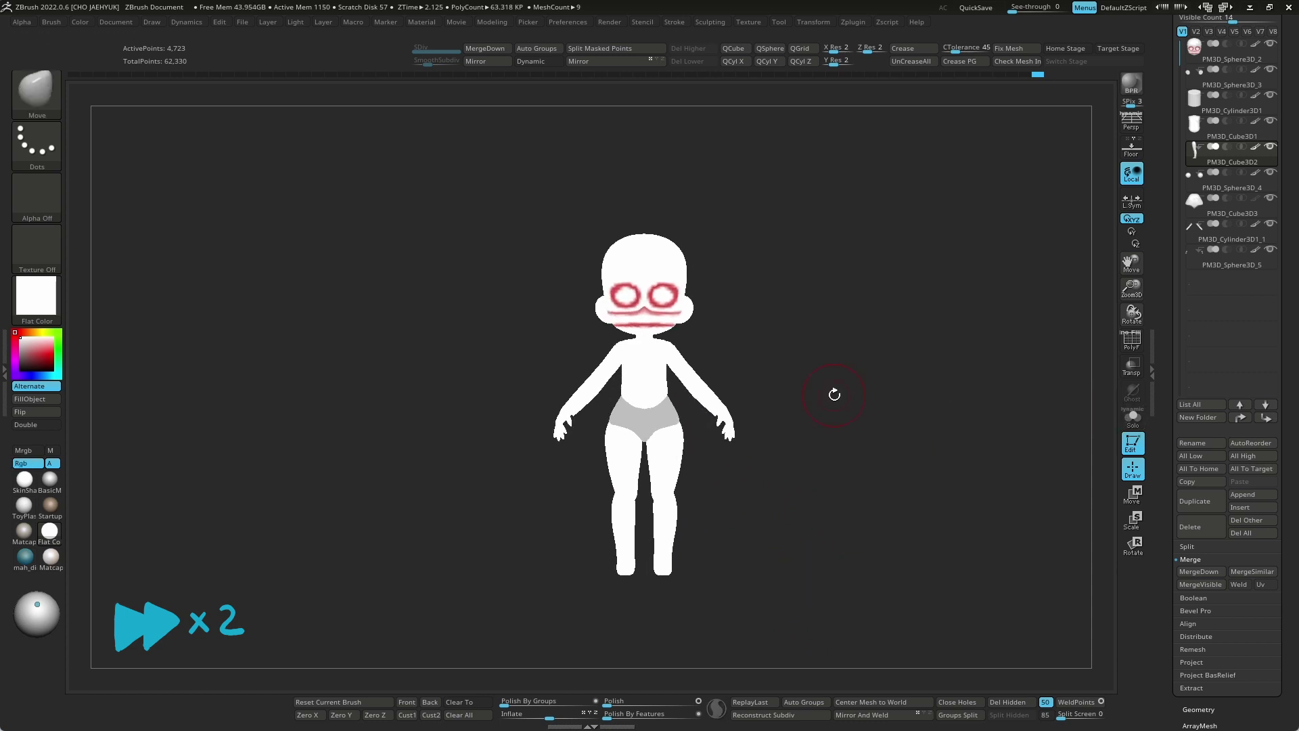
pyautogui.click(50, 504)
# Solo the legs and lasso-hide the inner crotch polygons between the thighs.
pyautogui.press('f')
pyautogui.hotkey('ctrl', 'shift', 'f')
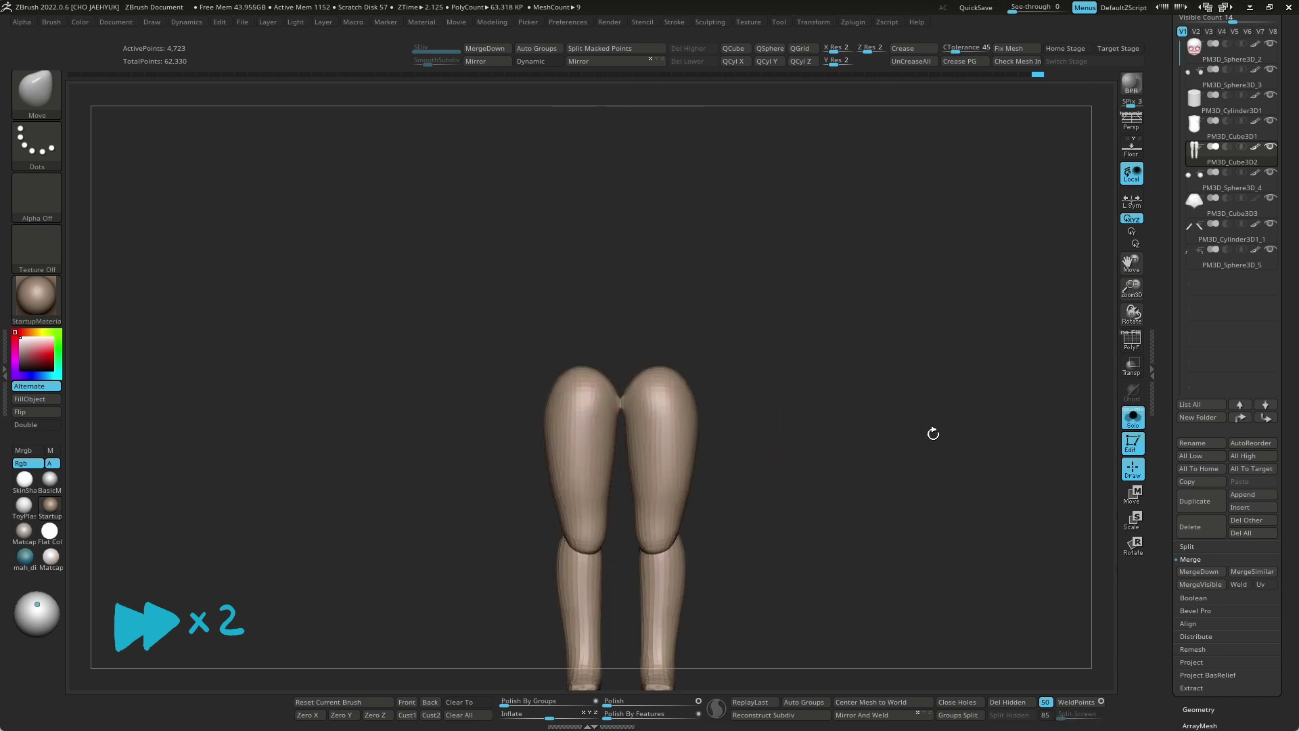
pyautogui.press('f')
pyautogui.keyDown('ctrl'); pyautogui.keyDown('shift'); pyautogui.moveTo(633, 382); pyautogui.dragTo(625, 420); pyautogui.keyUp('shift'); pyautogui.keyUp('ctrl')
pyautogui.press('f')
pyautogui.keyDown('ctrl'); pyautogui.keyDown('shift'); pyautogui.click(889, 428); pyautogui.keyUp('shift'); pyautogui.keyUp('ctrl')
pyautogui.press('f')
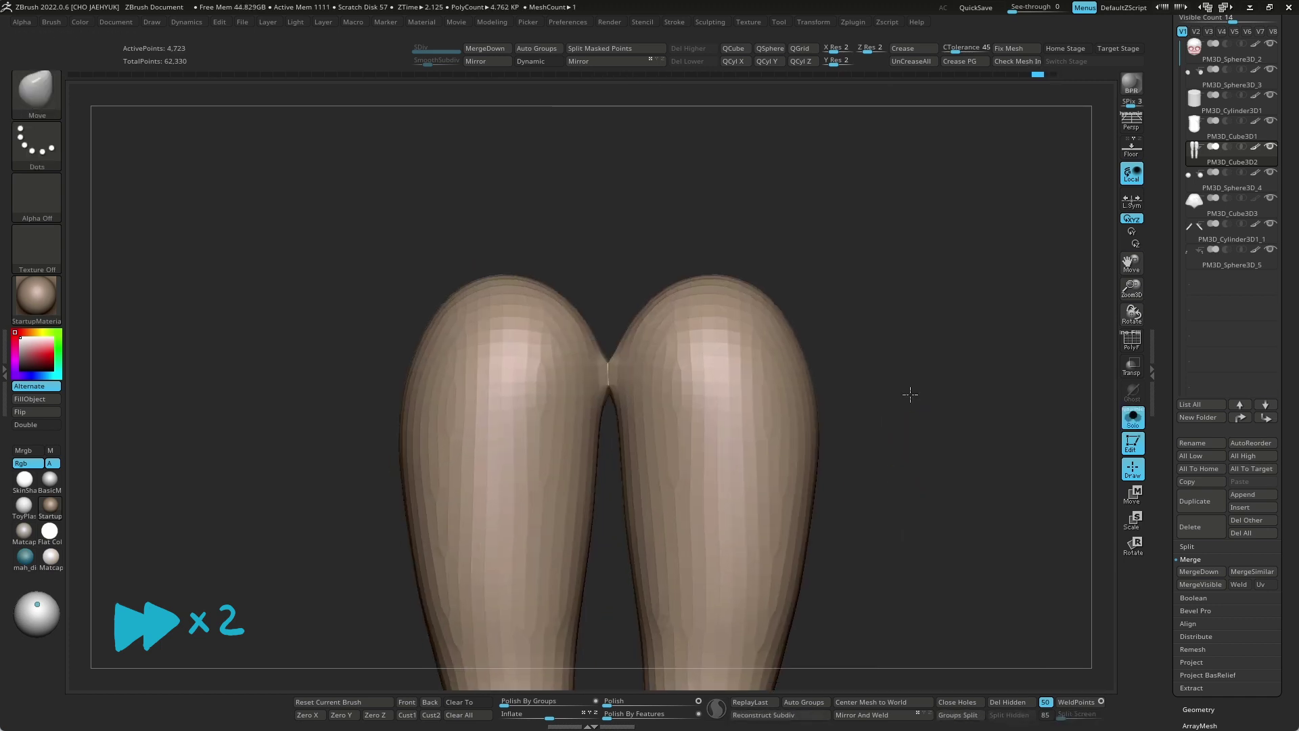
pyautogui.hotkey('shift', 'f')
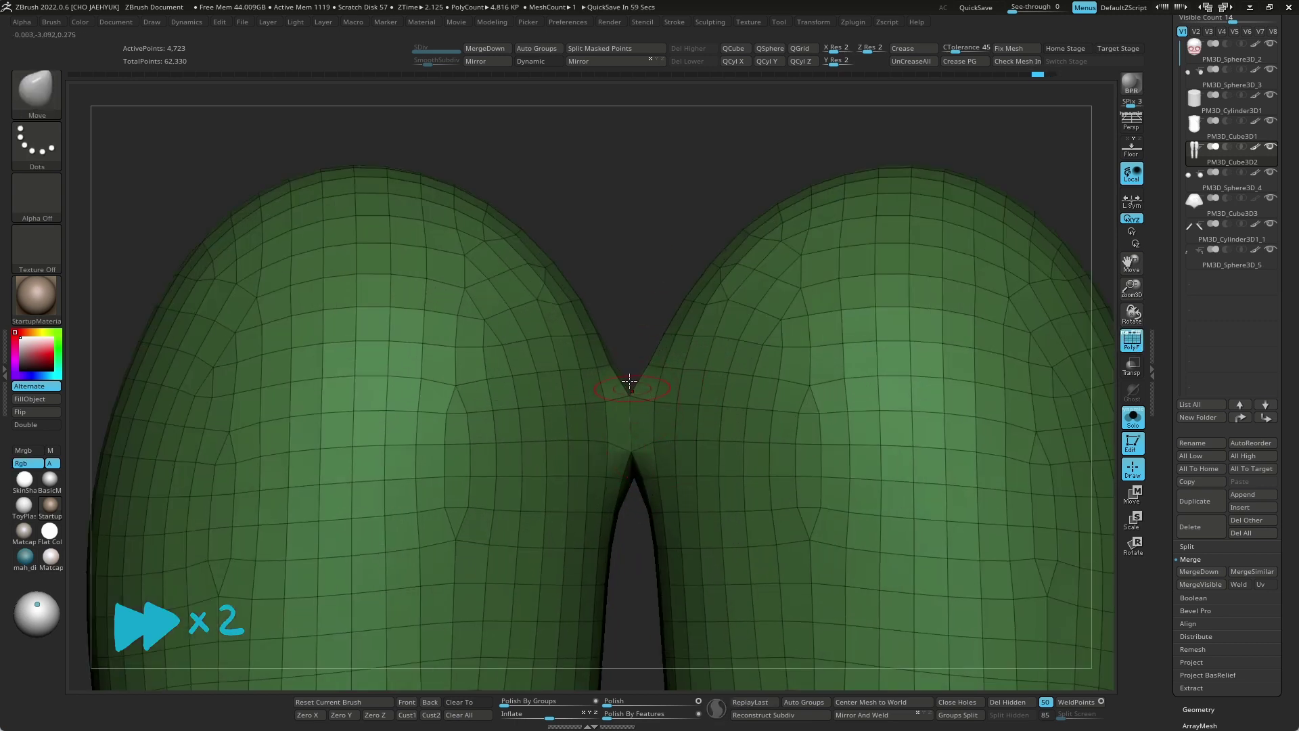
pyautogui.keyDown('ctrl'); pyautogui.keyDown('alt'); pyautogui.keyDown('shift'); pyautogui.moveTo(631, 338); pyautogui.dragTo(621, 485); pyautogui.keyUp('shift'); pyautogui.keyUp('alt'); pyautogui.keyUp('ctrl')
pyautogui.press('f')
# Close the leg mesh holes, make the legs one polygroup, and smooth the thighs.
pyautogui.click(955, 702)
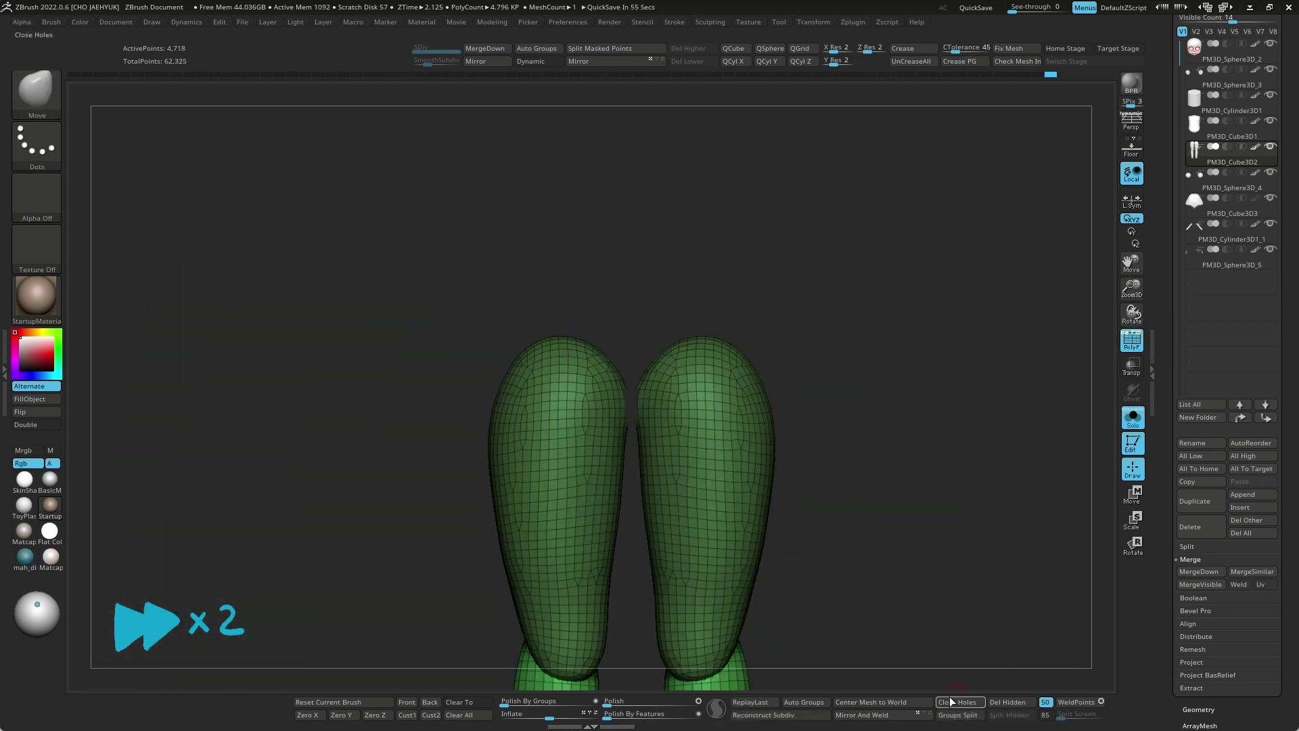
pyautogui.press('f')
pyautogui.hotkey('ctrl', 'w')
pyautogui.hotkey('shift', 'f')
pyautogui.keyDown('alt'); pyautogui.moveTo(926, 403); pyautogui.dragTo(769, 435); pyautogui.keyUp('alt')
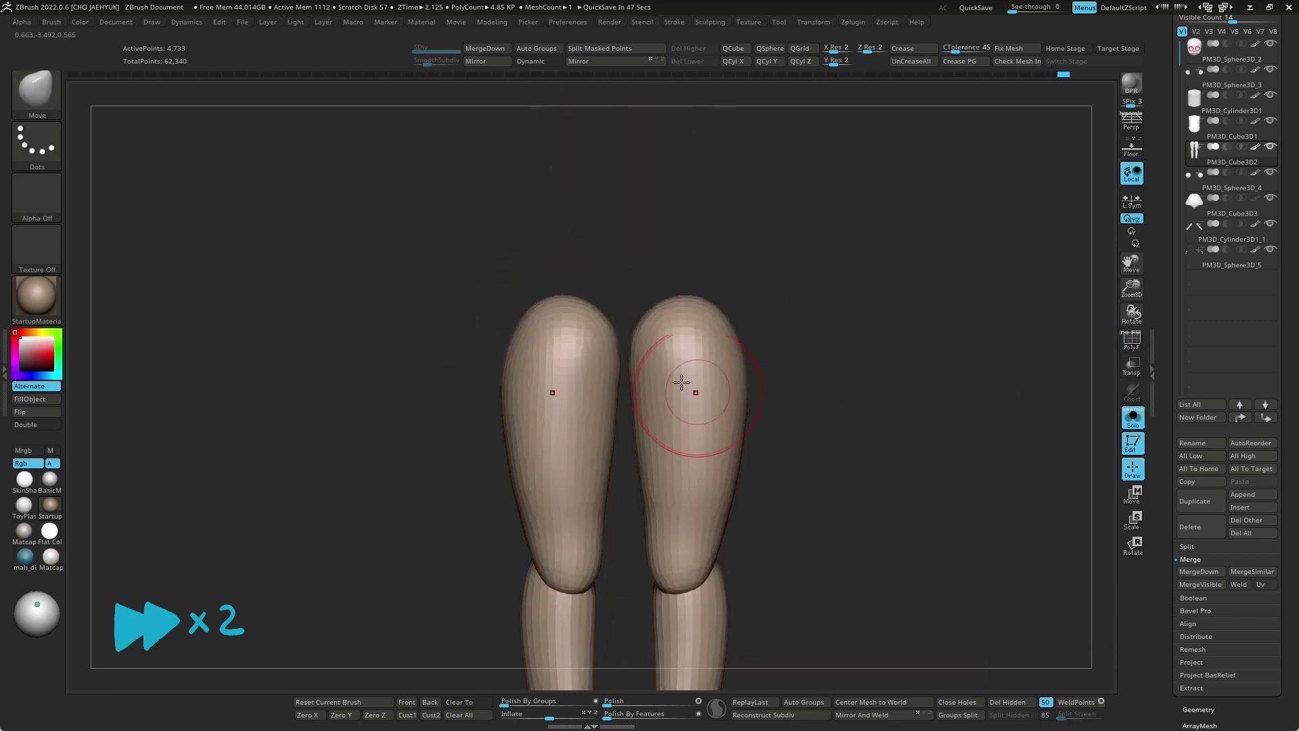
pyautogui.keyDown('alt'); pyautogui.moveTo(630, 334); pyautogui.dragTo(659, 380); pyautogui.keyUp('alt')
pyautogui.press('space')
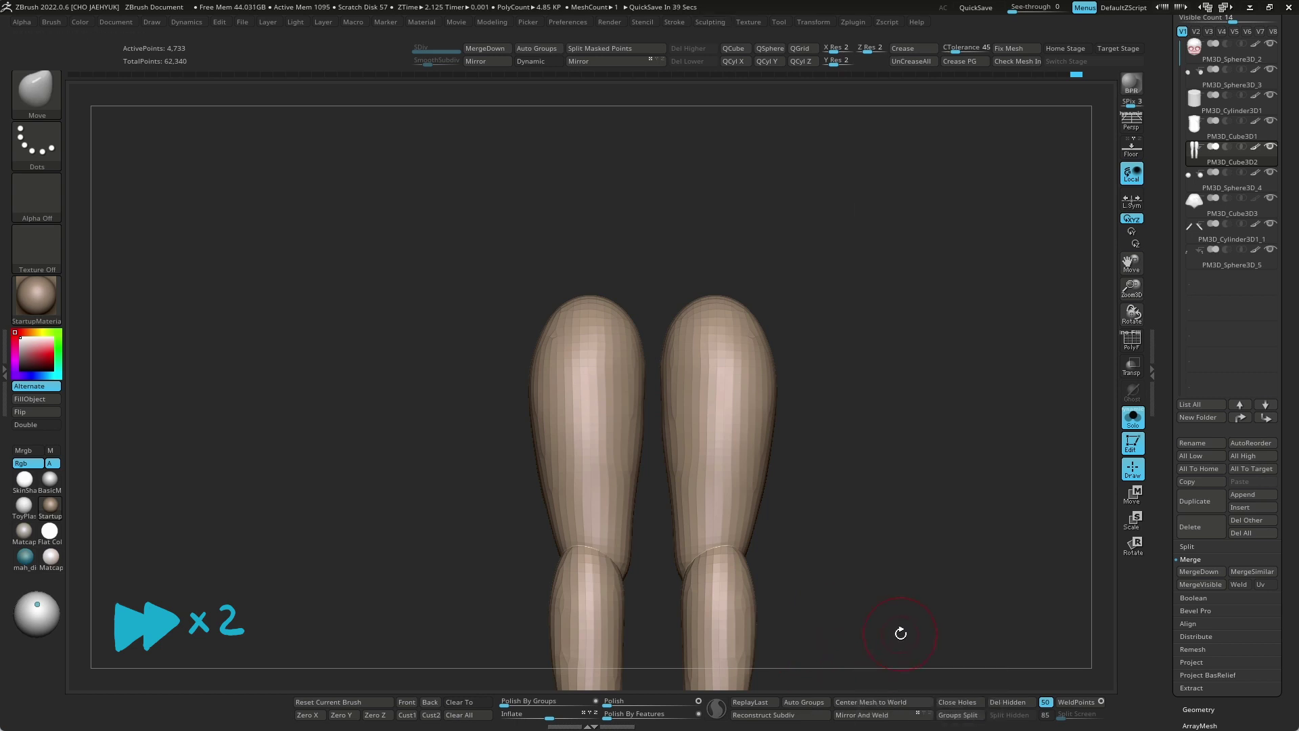
pyautogui.press('space')
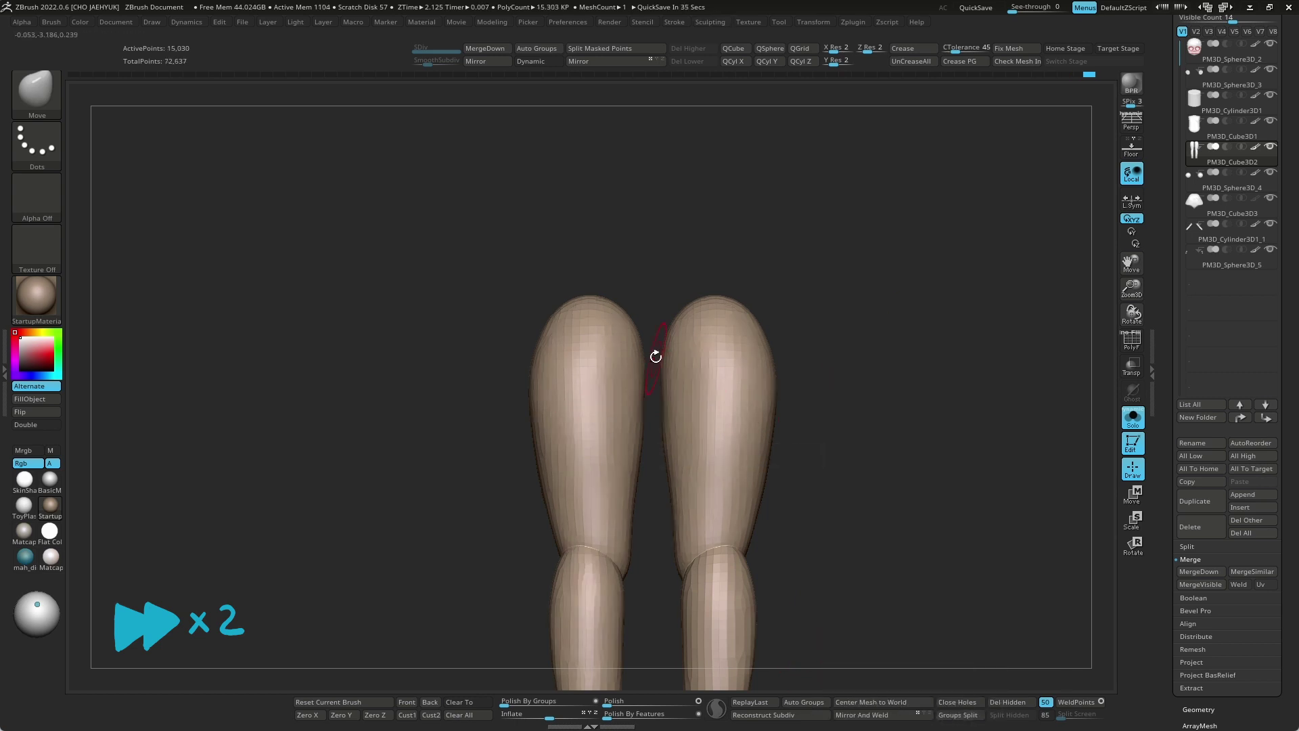
# DynaMesh the legs into an even mesh, turn Solo off, and orbit to check them.
pyautogui.keyDown('ctrl'); pyautogui.moveTo(682, 371); pyautogui.dragTo(861, 429, button='right'); pyautogui.keyUp('ctrl')
pyautogui.hotkey('ctrl', 'shift', 's')
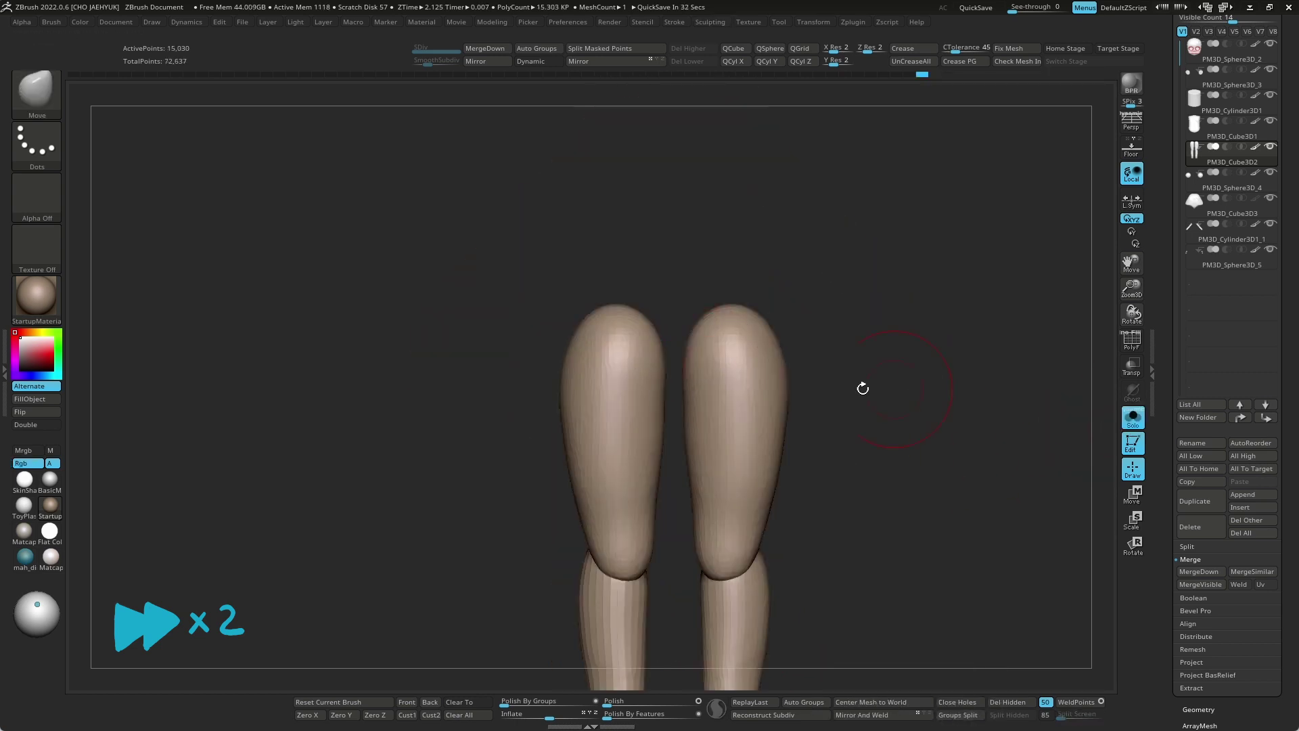
pyautogui.press('w')
pyautogui.keyDown('ctrl'); pyautogui.moveTo(961, 557); pyautogui.dragTo(869, 419, button='right'); pyautogui.keyUp('ctrl')
pyautogui.press('q')
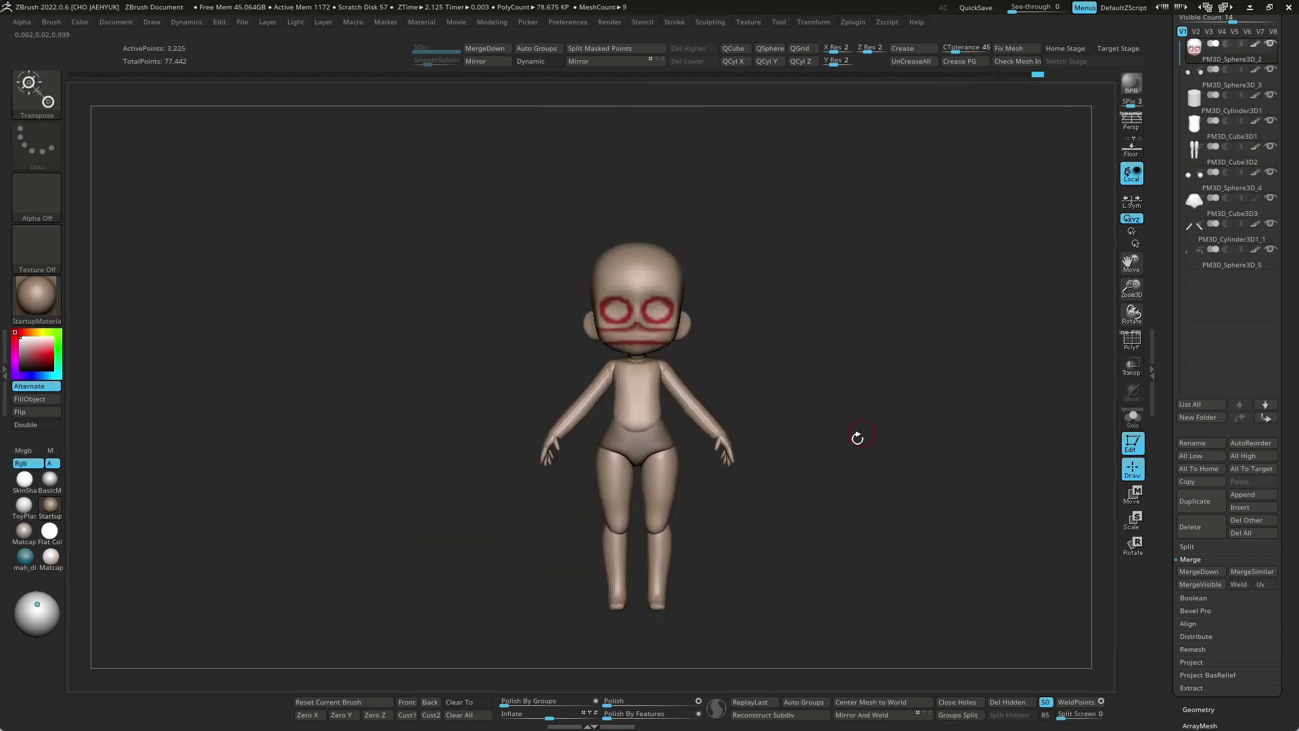
pyautogui.moveTo(798, 454)
pyautogui.mouseDown()
pyautogui.moveTo(855, 478)
pyautogui.moveTo(826, 487)
pyautogui.moveTo(857, 531)
pyautogui.moveTo(857, 515)
pyautogui.mouseUp()
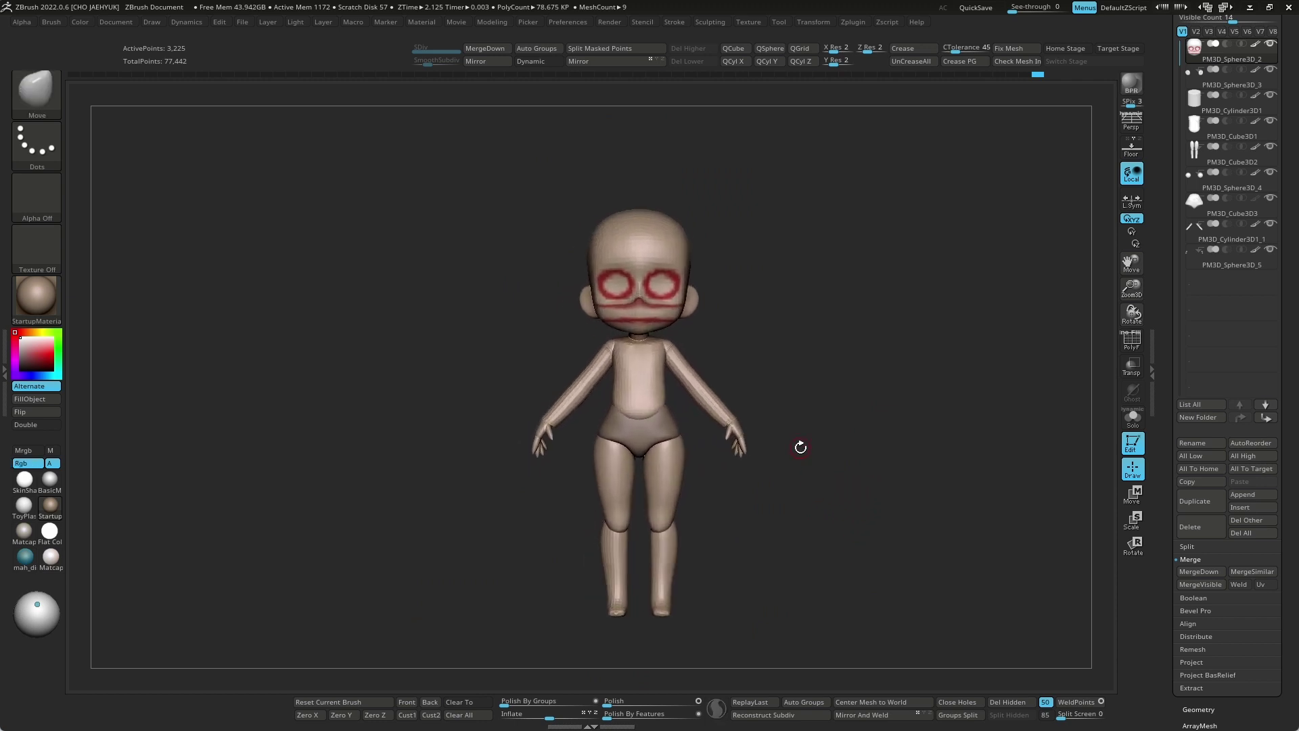
# Draw horizontal guide strokes across reference and doll at neck and hip levels.
pyautogui.scroll(5, 1166, 40)
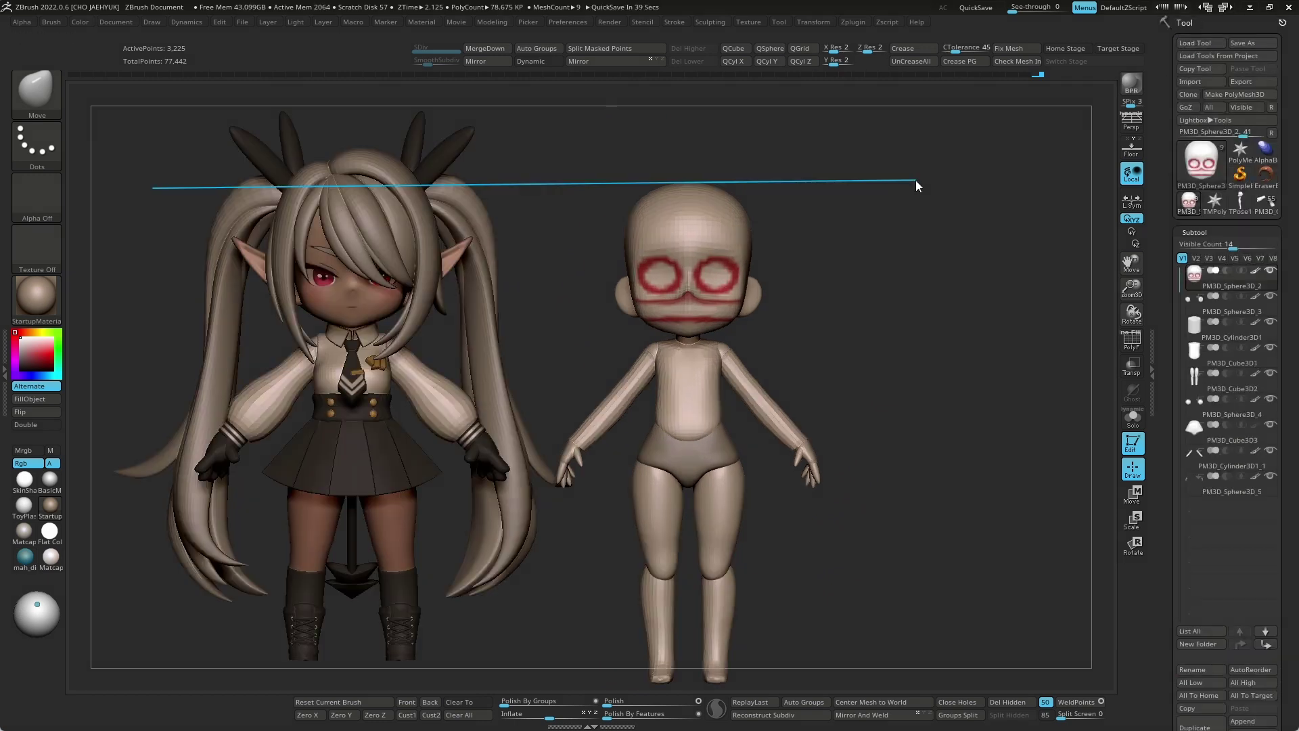
pyautogui.moveTo(349, 328); pyautogui.dragTo(945, 323)
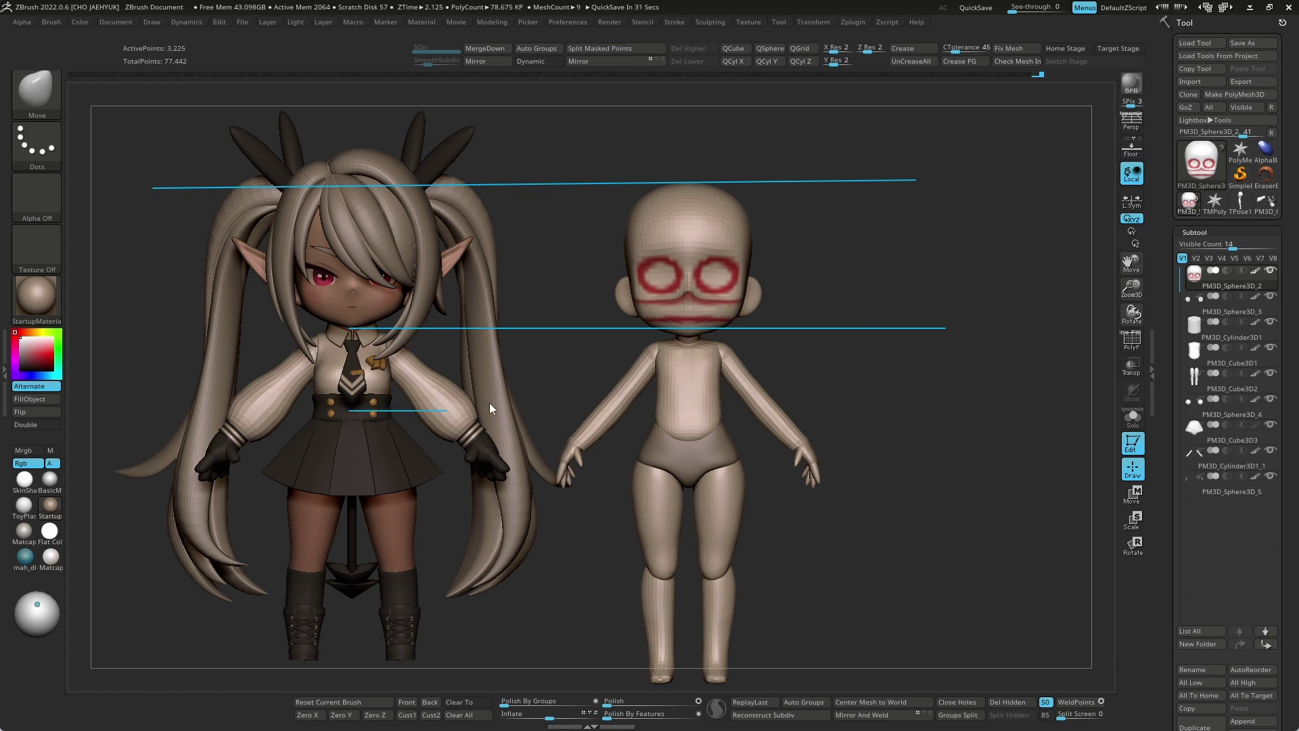
pyautogui.moveTo(350, 467); pyautogui.dragTo(877, 473)
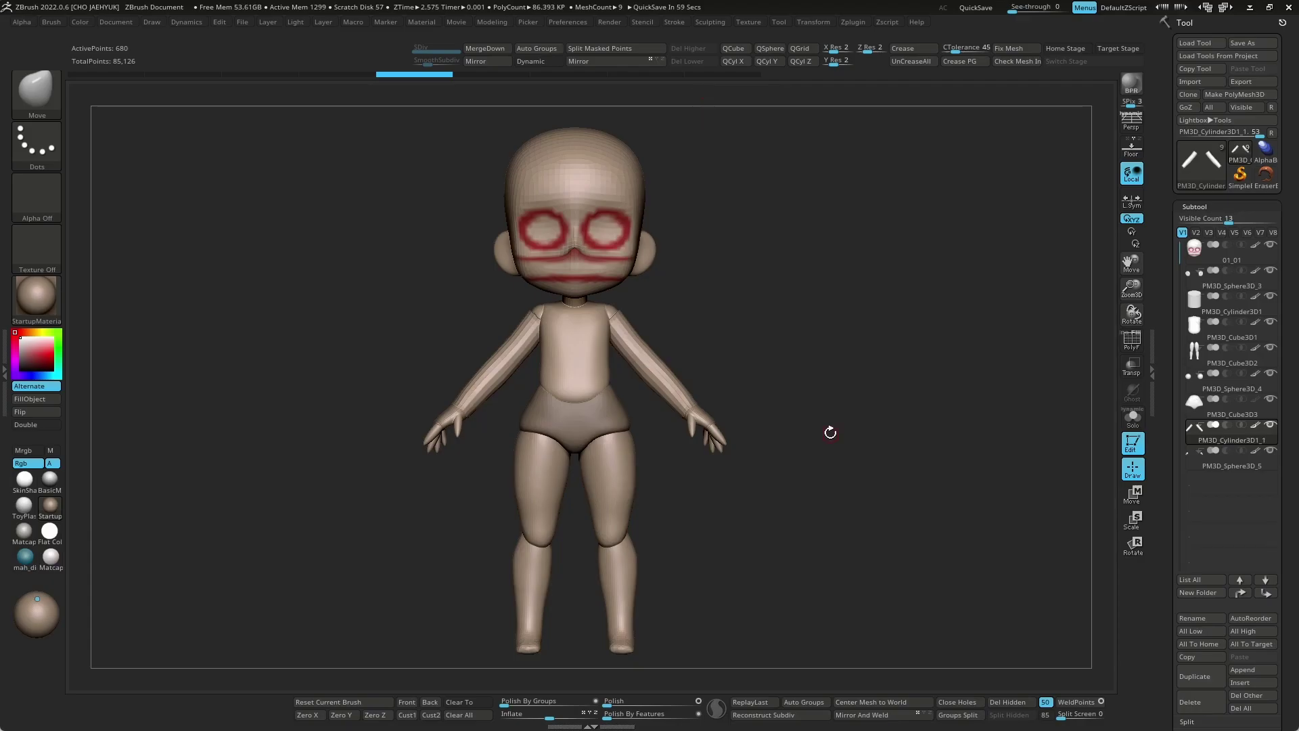
# Lay out Shift+S snapshots of the doll from four angles, then clear them with Ctrl+N.
pyautogui.keyDown('alt'); pyautogui.moveTo(831, 434); pyautogui.dragTo(850, 440); pyautogui.keyUp('alt')
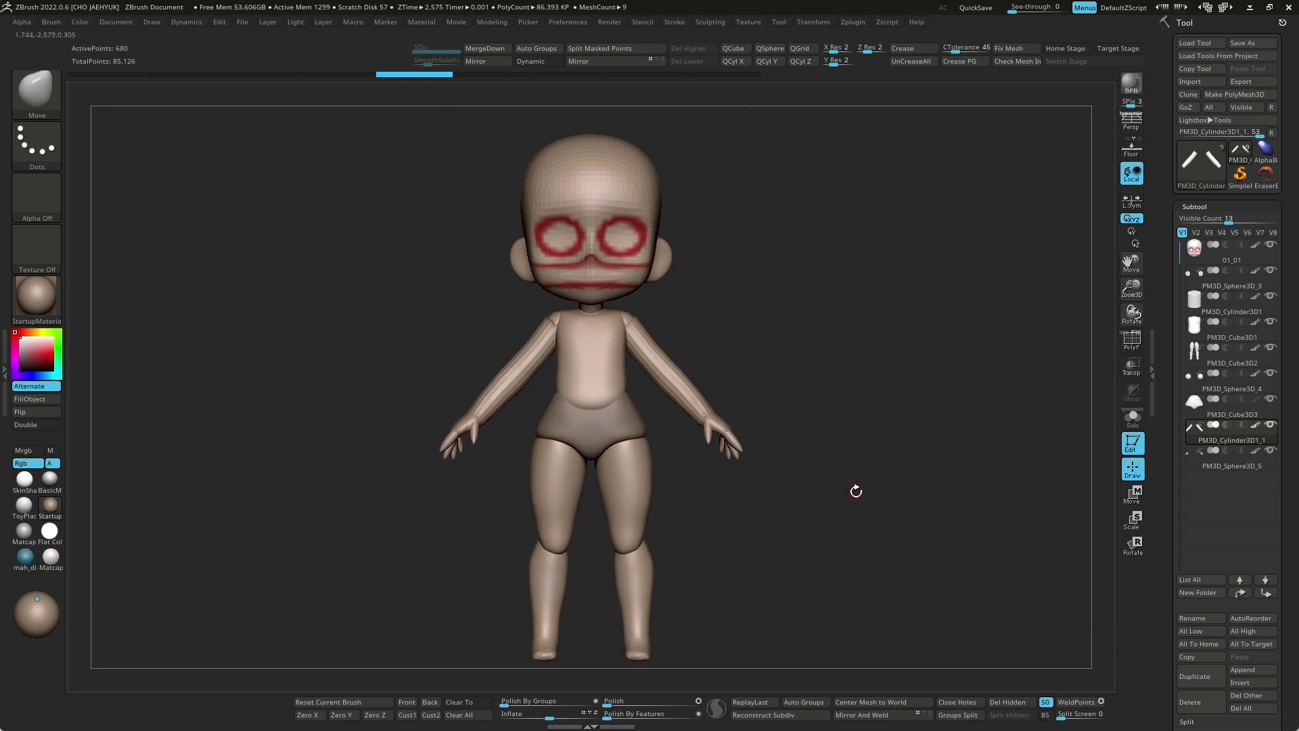
pyautogui.hotkey('shift', 's')
pyautogui.moveTo(855, 456)
pyautogui.keyDown('alt'); pyautogui.mouseDown()
pyautogui.moveTo(536, 449)
pyautogui.moveTo(534, 421)
pyautogui.moveTo(481, 434)
pyautogui.moveTo(507, 452)
pyautogui.mouseUp(); pyautogui.keyUp('alt')
pyautogui.hotkey('shift', 's')
pyautogui.moveTo(422, 472)
pyautogui.keyDown('alt'); pyautogui.mouseDown()
pyautogui.moveTo(571, 473)
pyautogui.moveTo(596, 444)
pyautogui.mouseUp(); pyautogui.keyUp('alt')
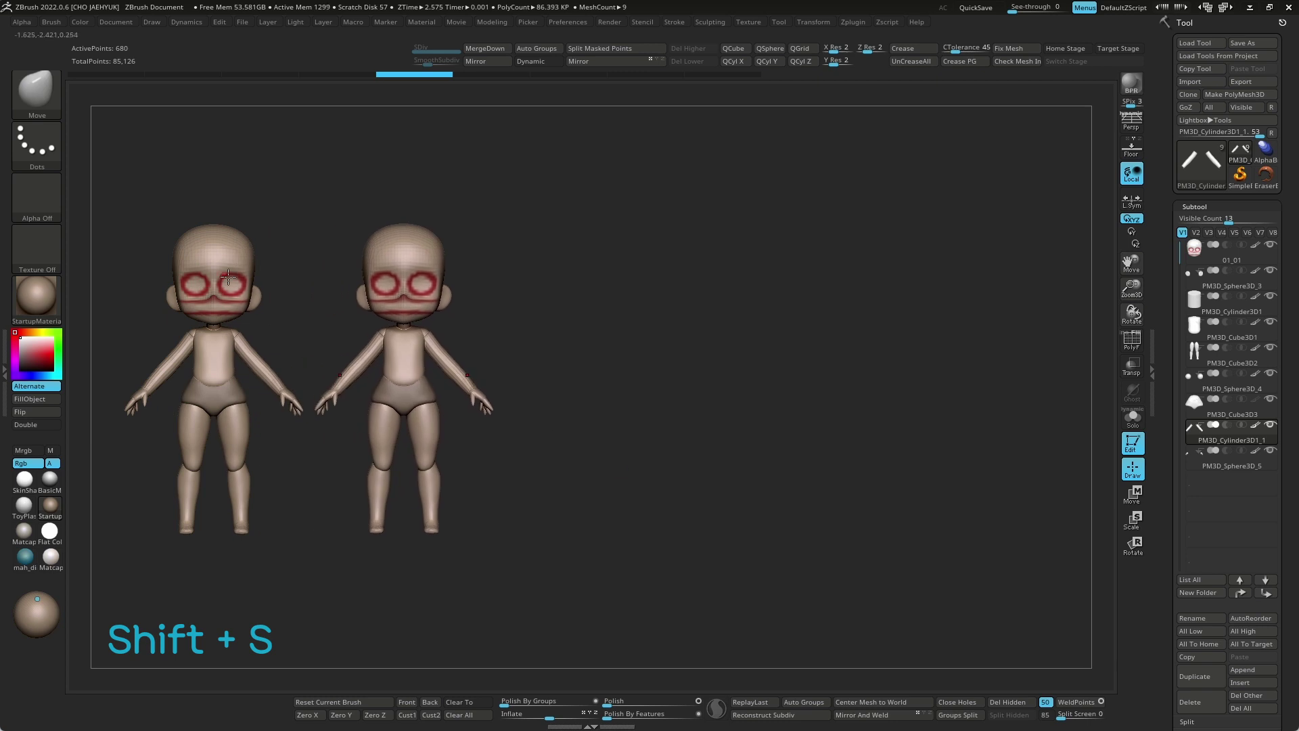
pyautogui.keyDown('alt'); pyautogui.moveTo(607, 400); pyautogui.dragTo(619, 407); pyautogui.keyUp('alt')
pyautogui.moveTo(614, 457)
pyautogui.keyDown('alt'); pyautogui.mouseDown()
pyautogui.moveTo(617, 479)
pyautogui.moveTo(742, 484)
pyautogui.moveTo(942, 521)
pyautogui.mouseUp(); pyautogui.keyUp('alt')
pyautogui.hotkey('shift', 's')
pyautogui.hotkey('shift', 's')
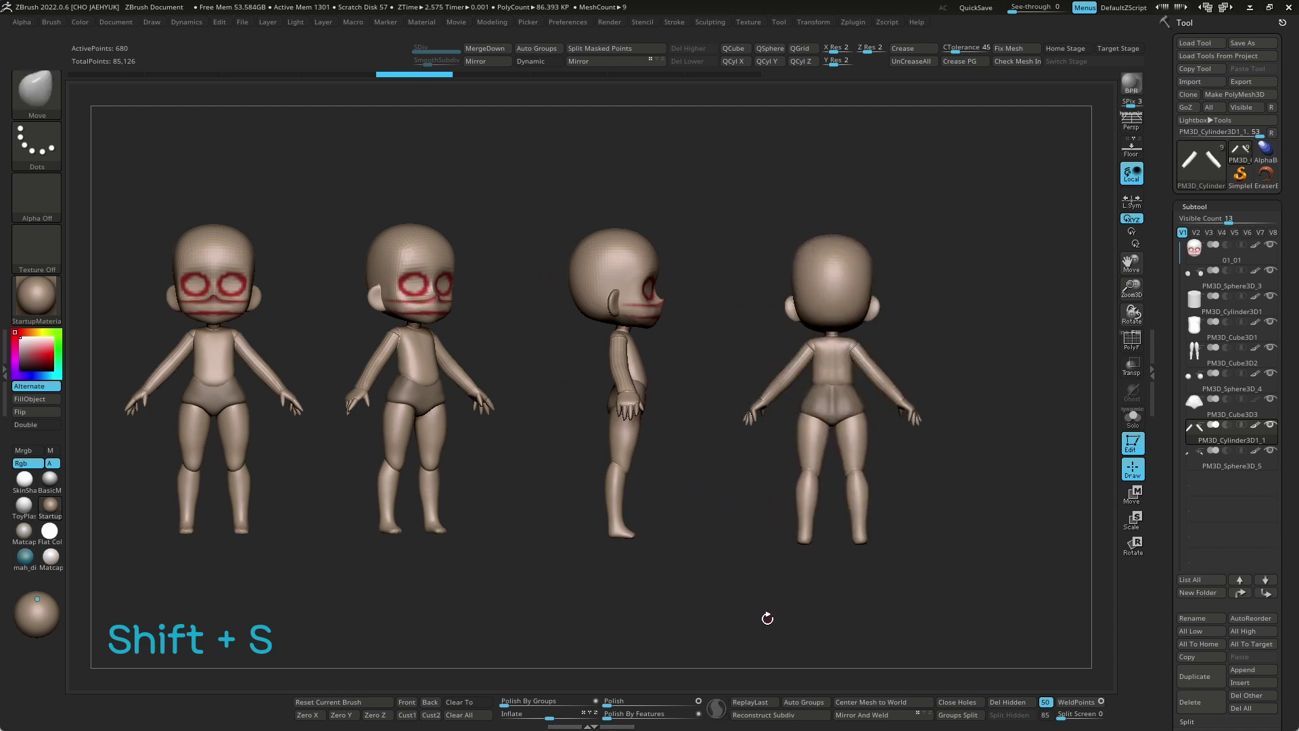
pyautogui.hotkey('shift', 's')
pyautogui.moveTo(785, 611)
pyautogui.mouseDown()
pyautogui.moveTo(1015, 618)
pyautogui.moveTo(862, 598)
pyautogui.moveTo(924, 609)
pyautogui.mouseUp()
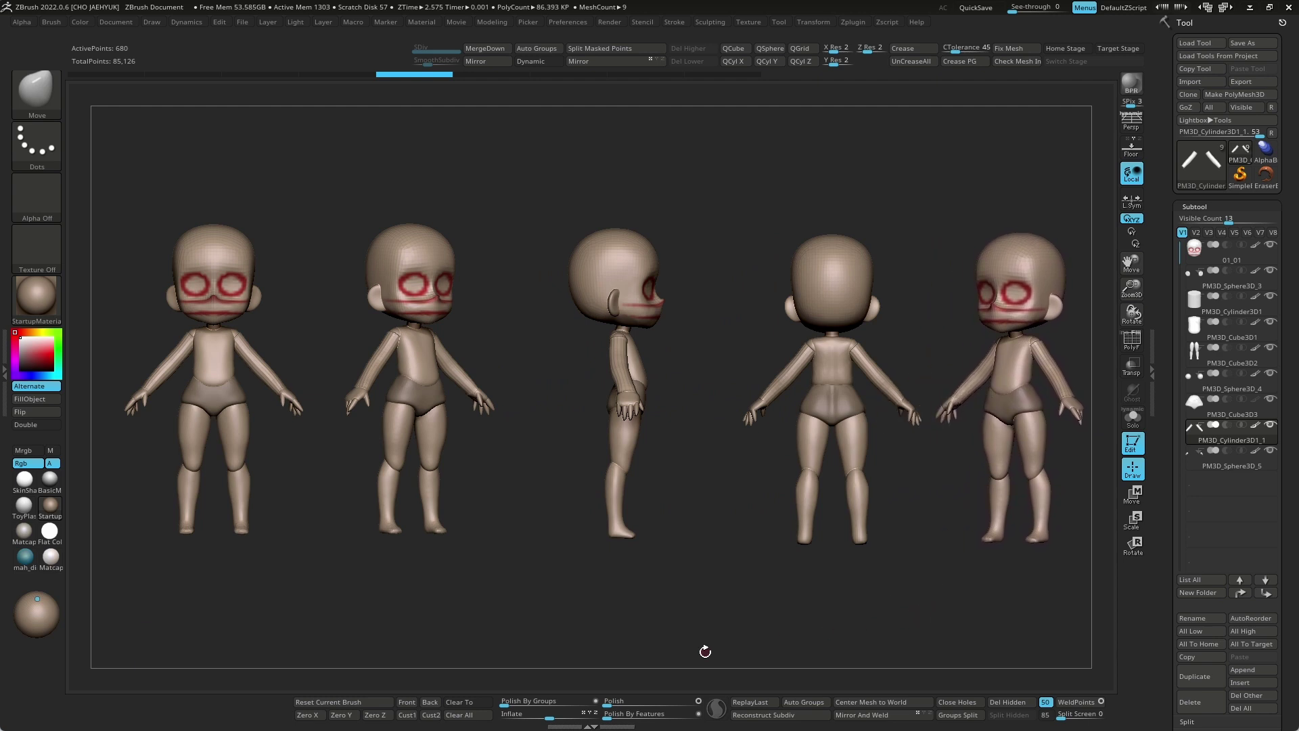
pyautogui.hotkey('ctrl', 'n')
pyautogui.moveTo(873, 566)
pyautogui.keyDown('alt'); pyautogui.mouseDown()
pyautogui.moveTo(697, 592)
pyautogui.moveTo(463, 525)
pyautogui.moveTo(700, 484)
pyautogui.moveTo(867, 493)
pyautogui.mouseUp(); pyautogui.keyUp('alt')
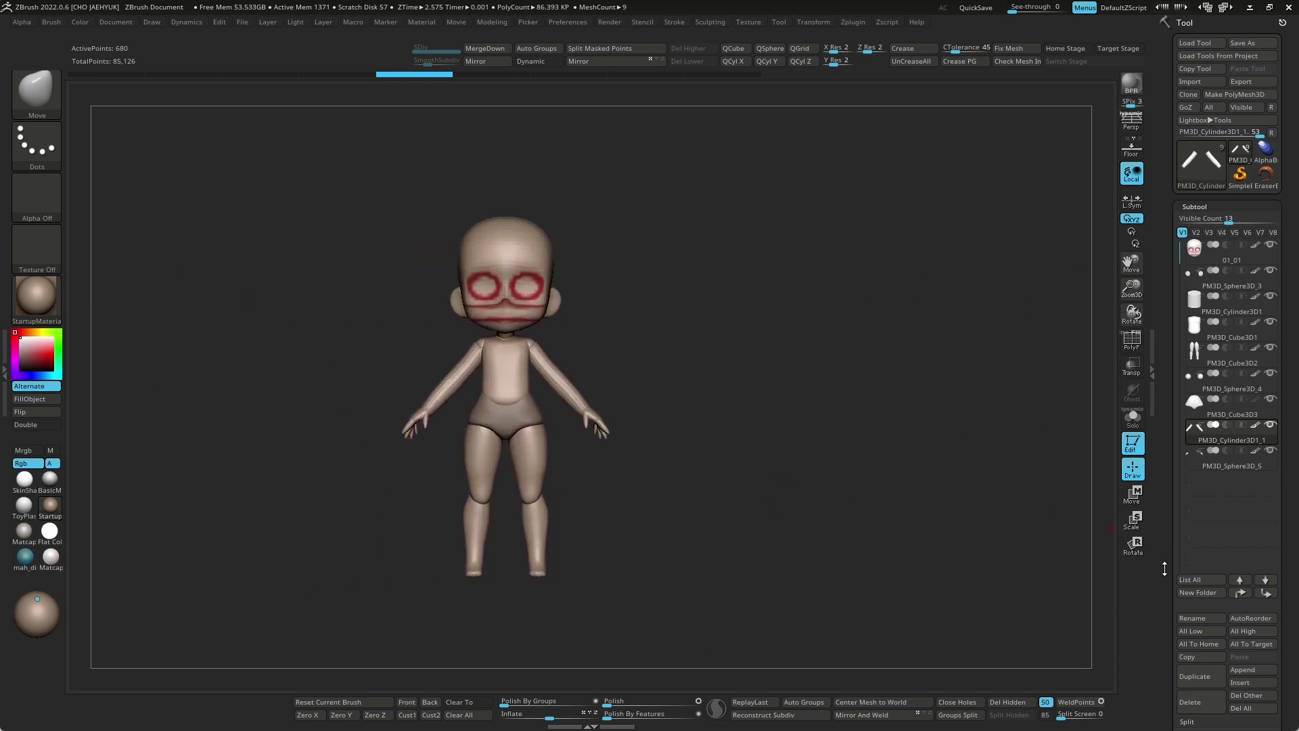
# Reposition the doll beside the reference and leave a Shift+S snapshot copy.
pyautogui.moveTo(1164, 568); pyautogui.dragTo(1164, 462)
pyautogui.moveTo(885, 522)
pyautogui.mouseDown()
pyautogui.moveTo(789, 531)
pyautogui.moveTo(892, 534)
pyautogui.moveTo(599, 569)
pyautogui.moveTo(622, 556)
pyautogui.mouseUp()
pyautogui.hotkey('shift', 's')
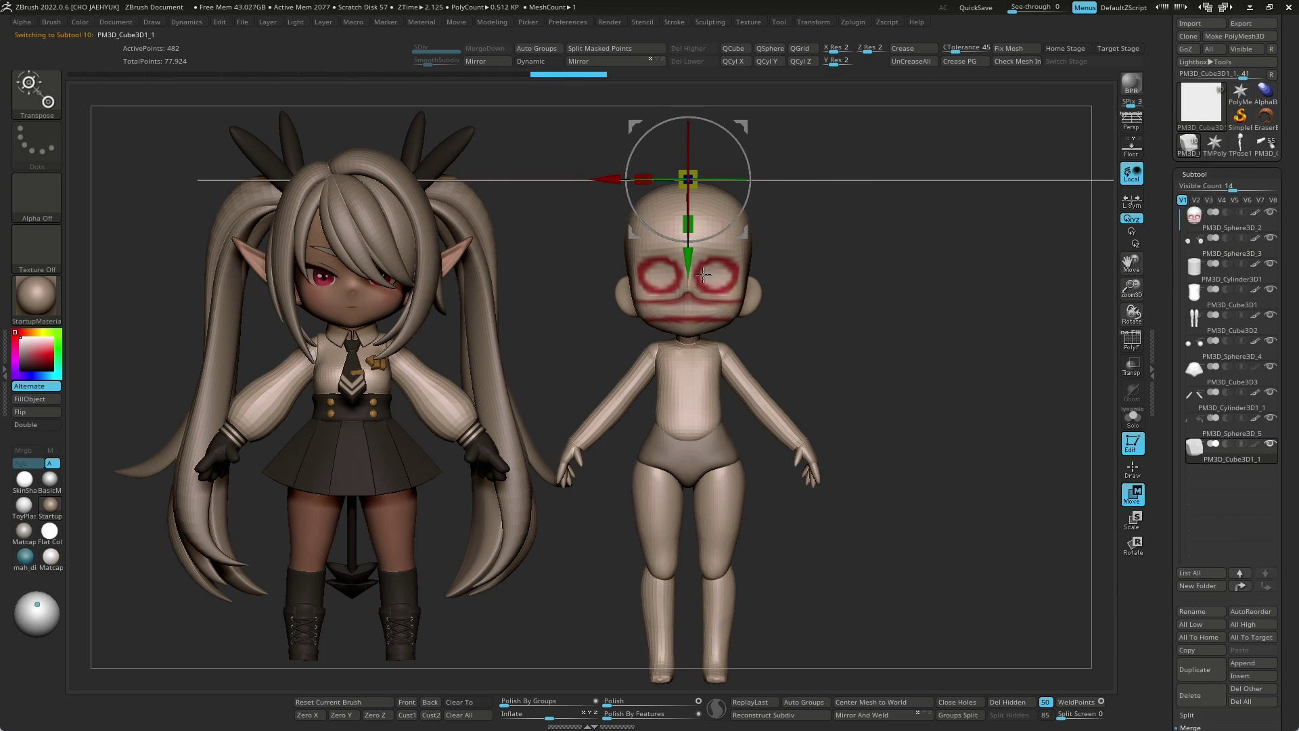
# Copy the guide bar down onto the body, merge the guide bars, and check them soloed.
pyautogui.moveTo(686, 269)
pyautogui.keyDown('ctrl'); pyautogui.mouseDown()
pyautogui.moveTo(698, 408)
pyautogui.moveTo(689, 656)
pyautogui.mouseUp(); pyautogui.keyUp('ctrl')
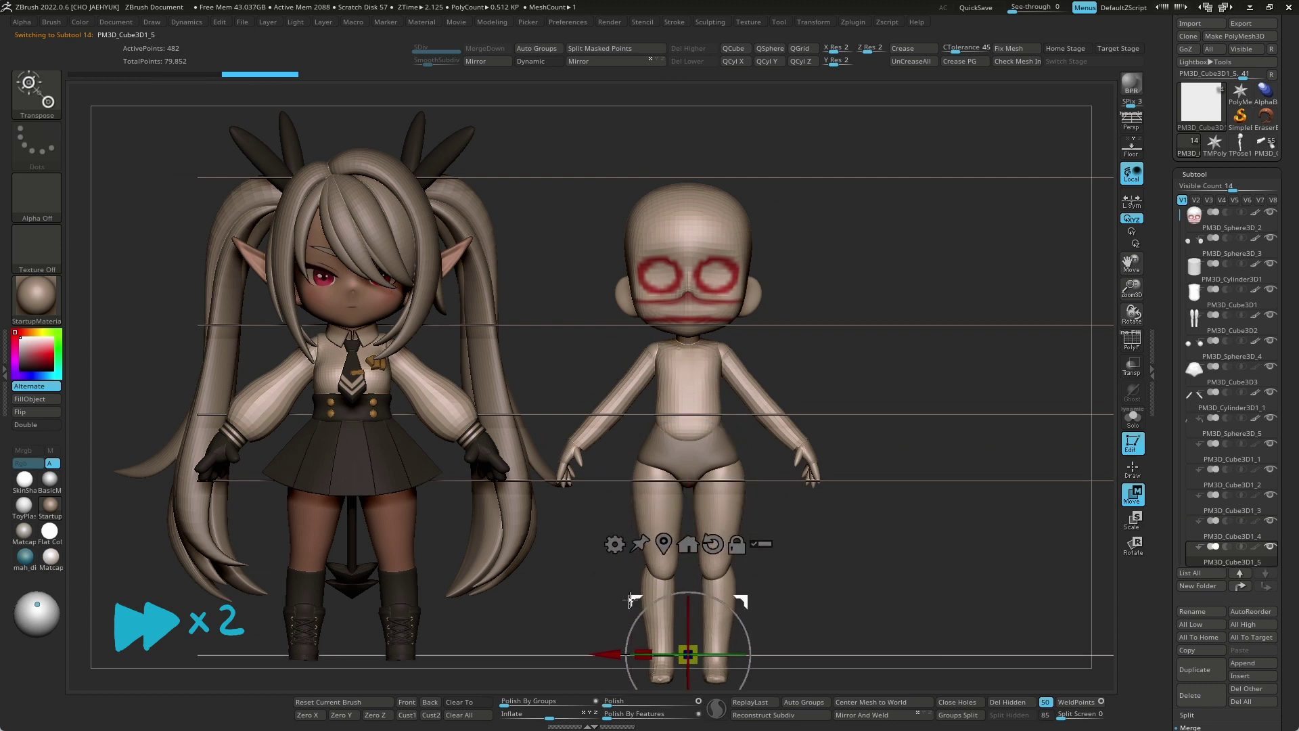
pyautogui.press('q')
pyautogui.click(490, 48)
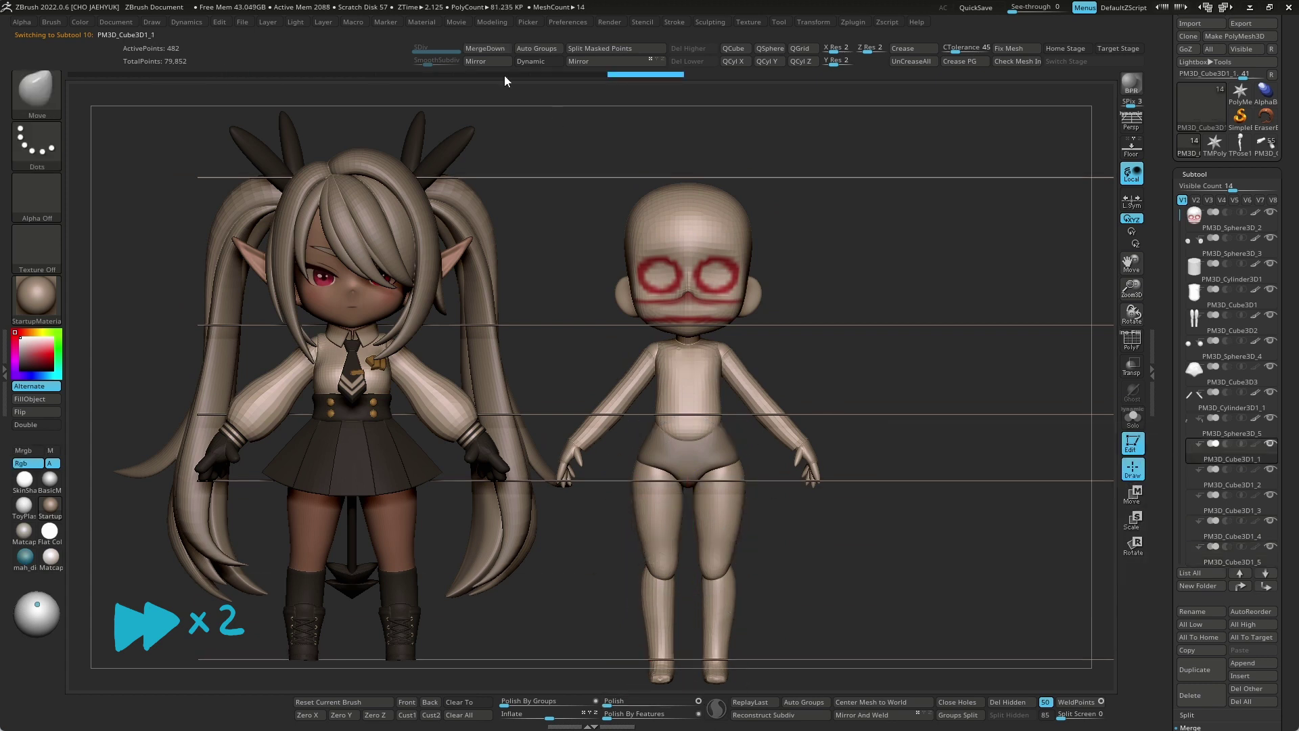
pyautogui.click(1224, 220)
pyautogui.press('w')
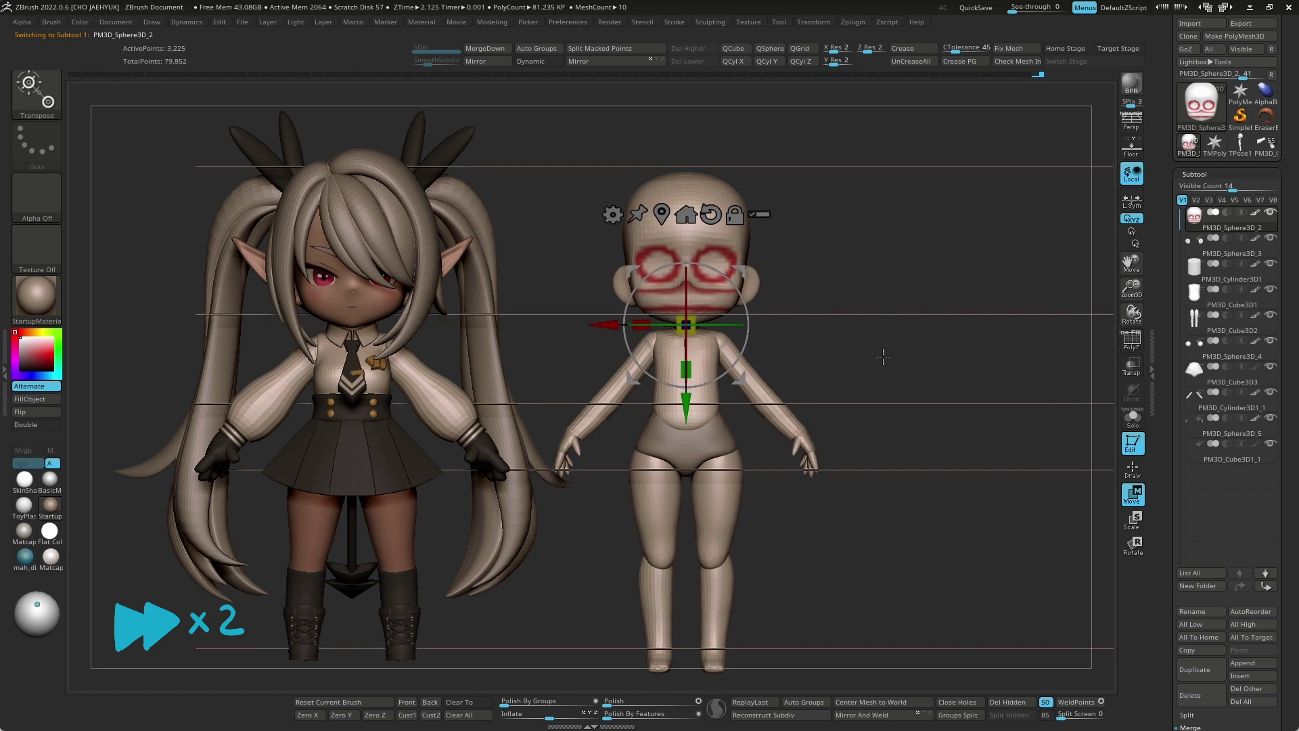
pyautogui.click(1227, 452)
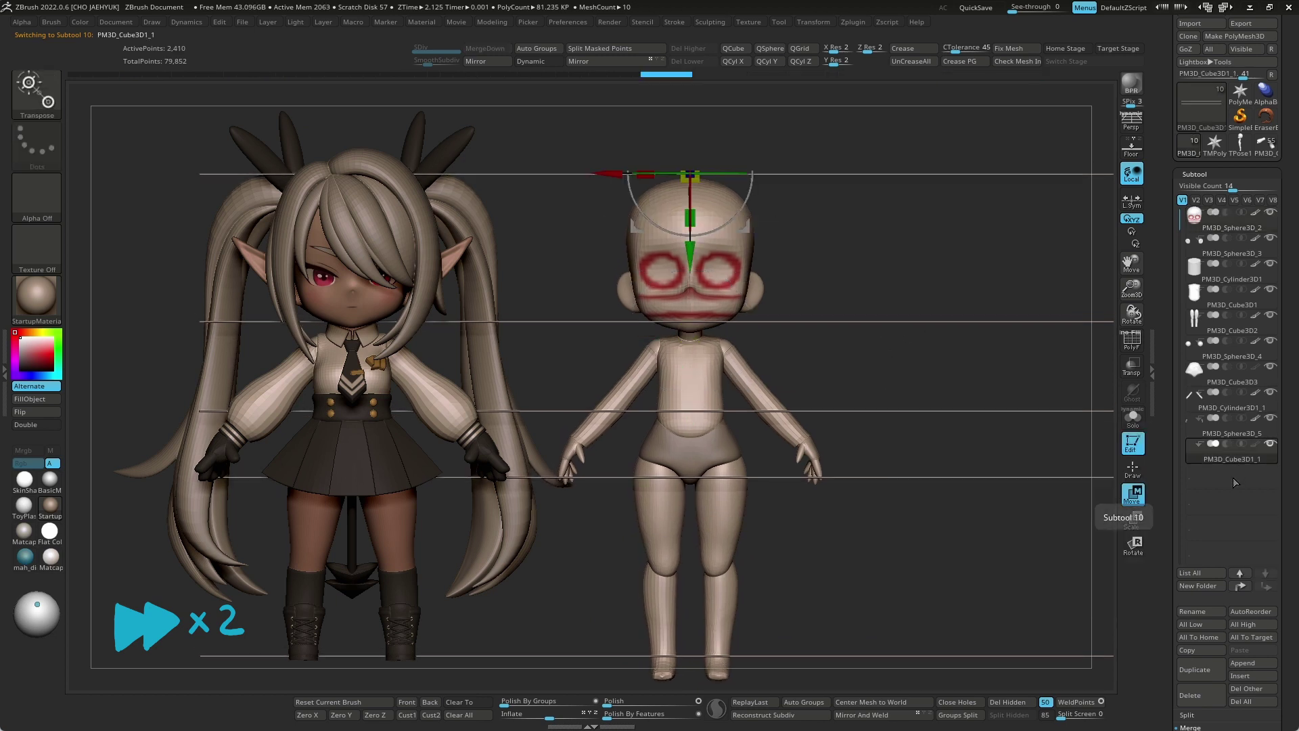
pyautogui.press('q')
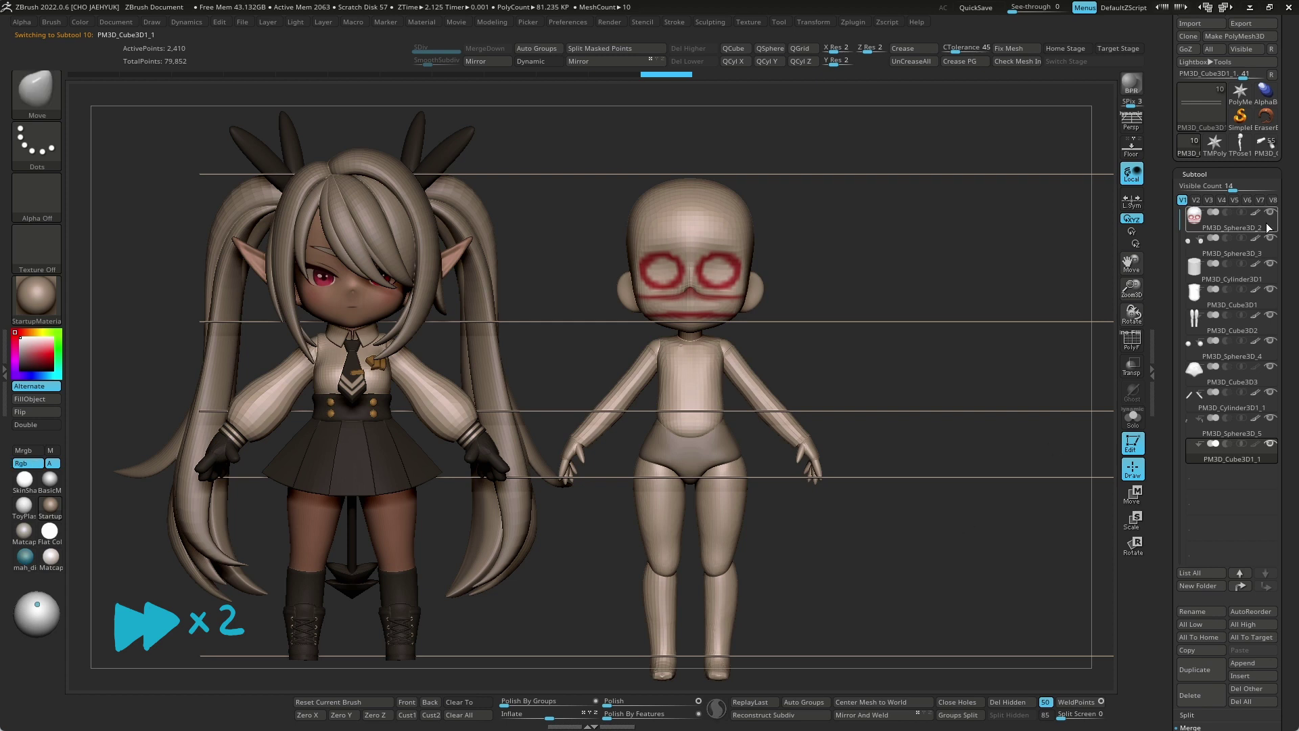
pyautogui.keyDown('shift'); pyautogui.click(1269, 443); pyautogui.keyUp('shift')
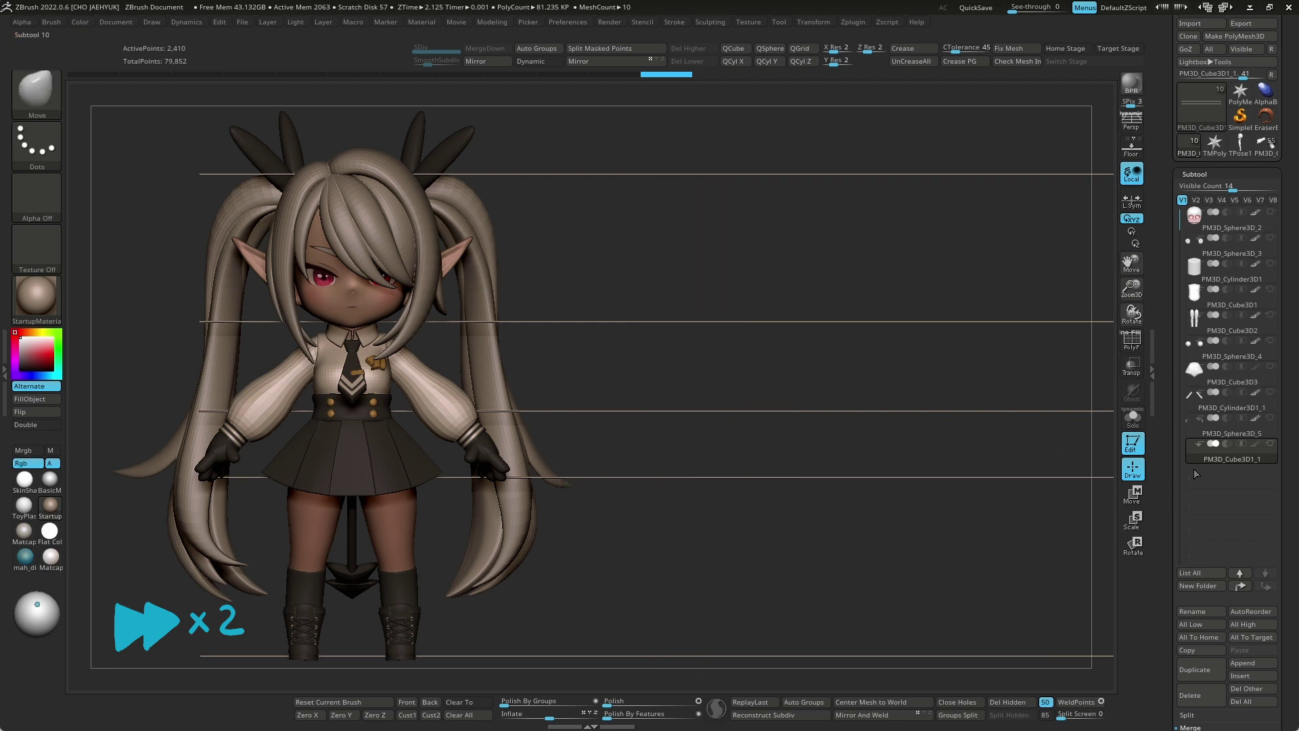
pyautogui.keyDown('shift'); pyautogui.click(1271, 425); pyautogui.keyUp('shift')
# Rotate the lower body around the pelvis and the arm down from the shoulder.
pyautogui.moveTo(894, 546); pyautogui.dragTo(896, 515)
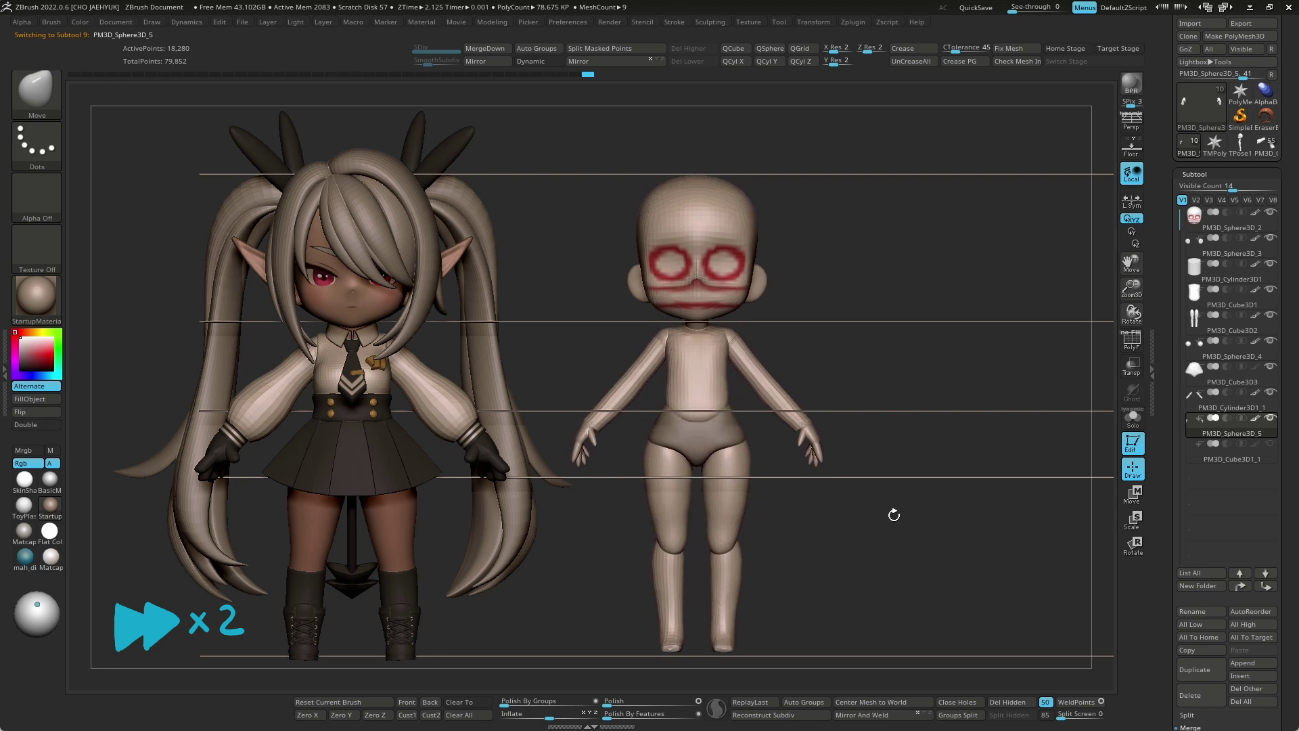
pyautogui.press('w')
pyautogui.keyDown('alt'); pyautogui.click(725, 463); pyautogui.keyUp('alt')
pyautogui.keyDown('alt'); pyautogui.click(730, 436); pyautogui.keyUp('alt')
pyautogui.moveTo(732, 406)
pyautogui.mouseDown()
pyautogui.moveTo(739, 462)
pyautogui.moveTo(805, 512)
pyautogui.mouseUp()
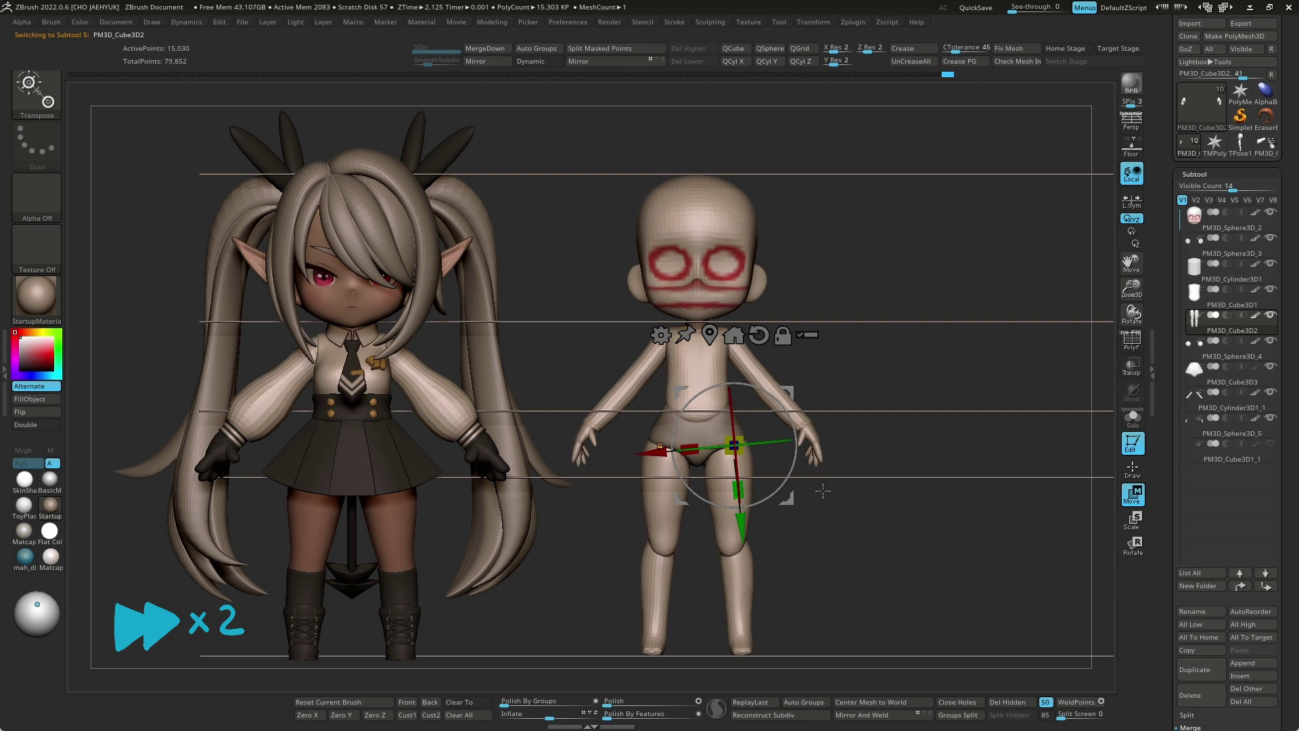
pyautogui.keyDown('alt'); pyautogui.click(768, 436); pyautogui.keyUp('alt')
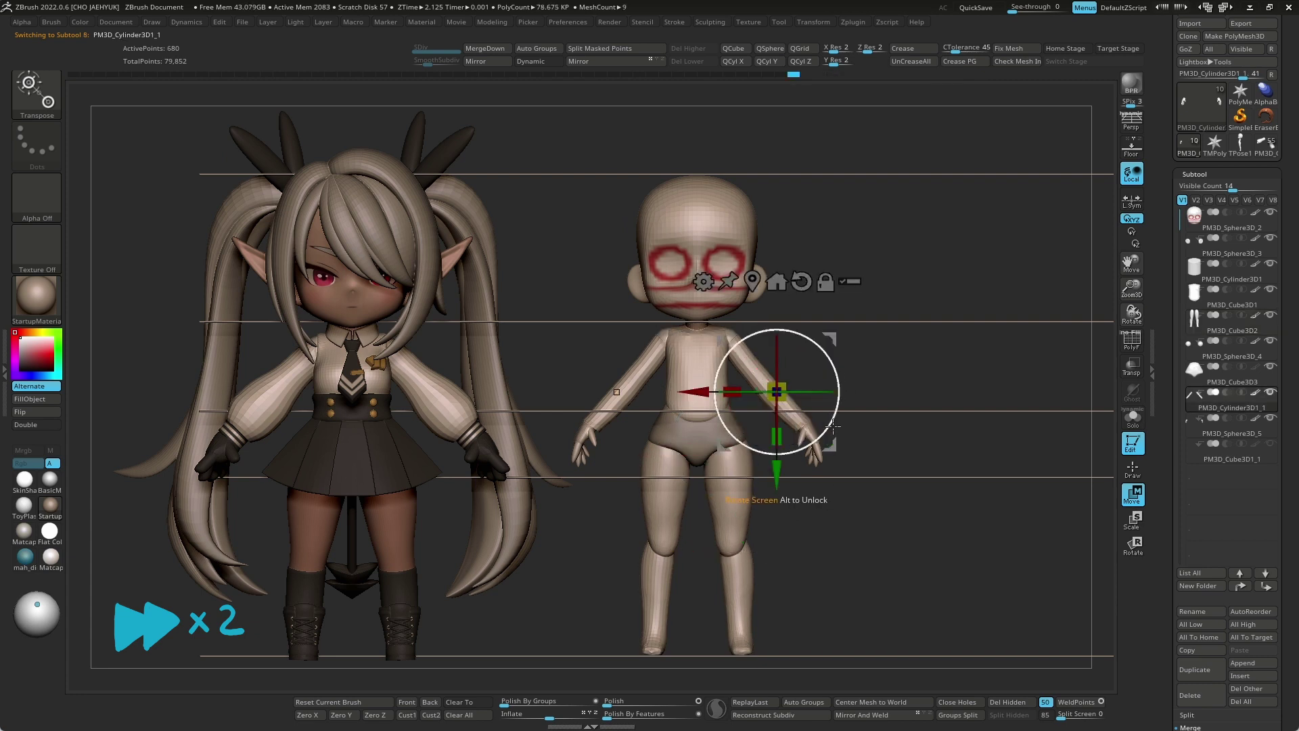
pyautogui.keyDown('alt'); pyautogui.click(732, 338); pyautogui.keyUp('alt')
pyautogui.moveTo(791, 298)
pyautogui.mouseDown()
pyautogui.moveTo(801, 340)
pyautogui.moveTo(788, 369)
pyautogui.mouseUp()
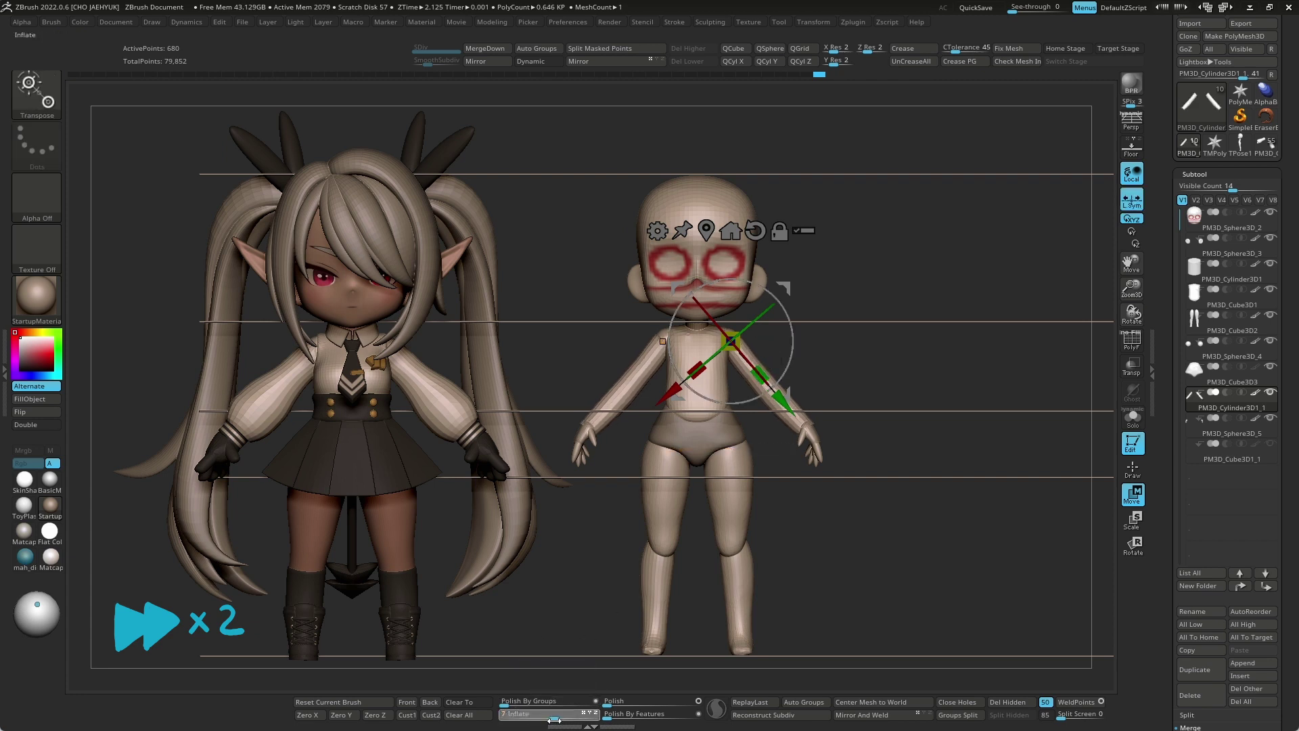
# Rotate the left hand and forearm downward with the Transpose gizmo.
pyautogui.click(596, 431)
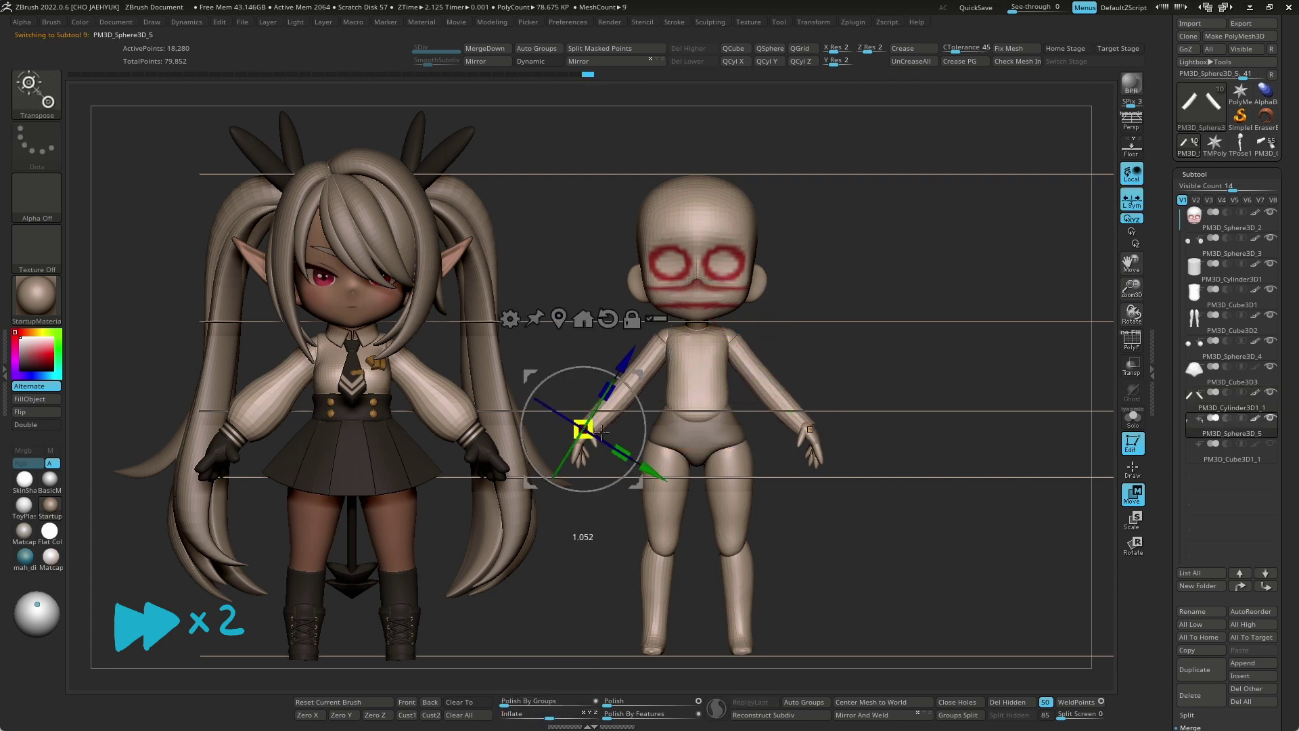
pyautogui.press('q')
pyautogui.press('w')
pyautogui.moveTo(595, 427); pyautogui.dragTo(723, 436)
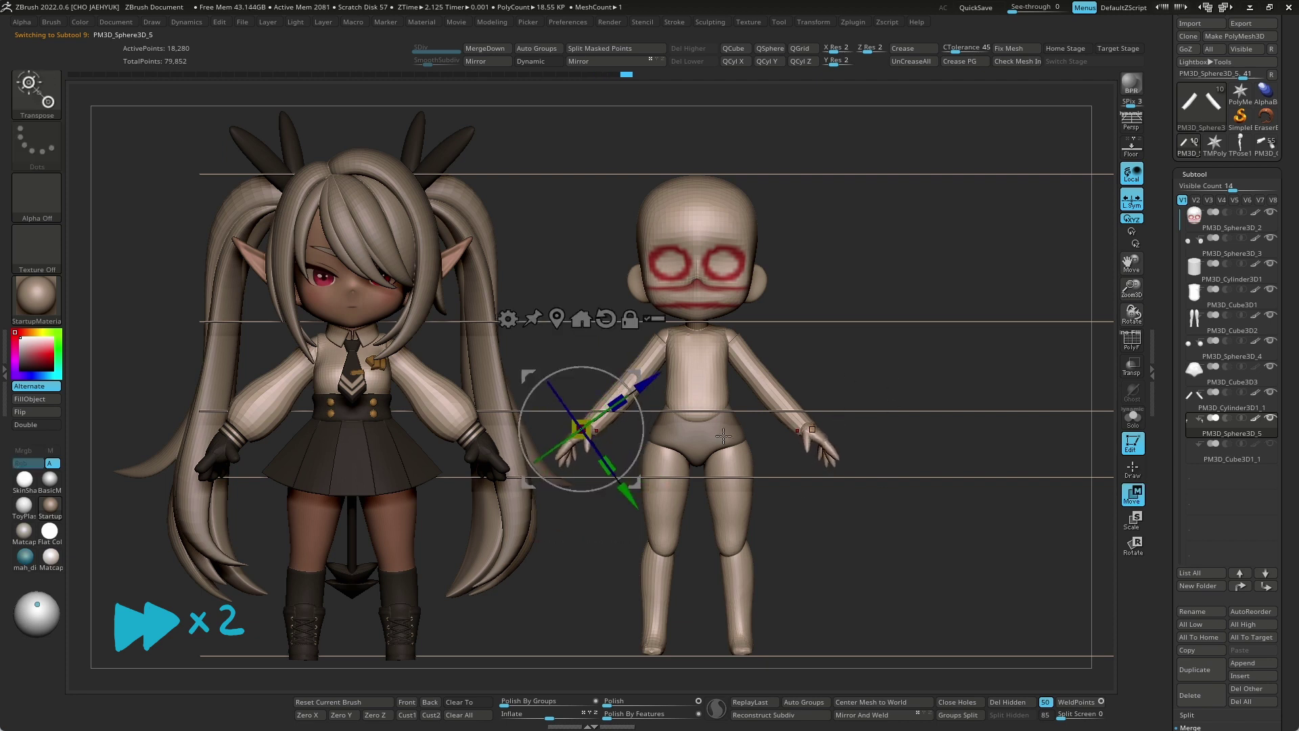
pyautogui.press('q')
pyautogui.keyDown('alt'); pyautogui.click(741, 514); pyautogui.keyUp('alt')
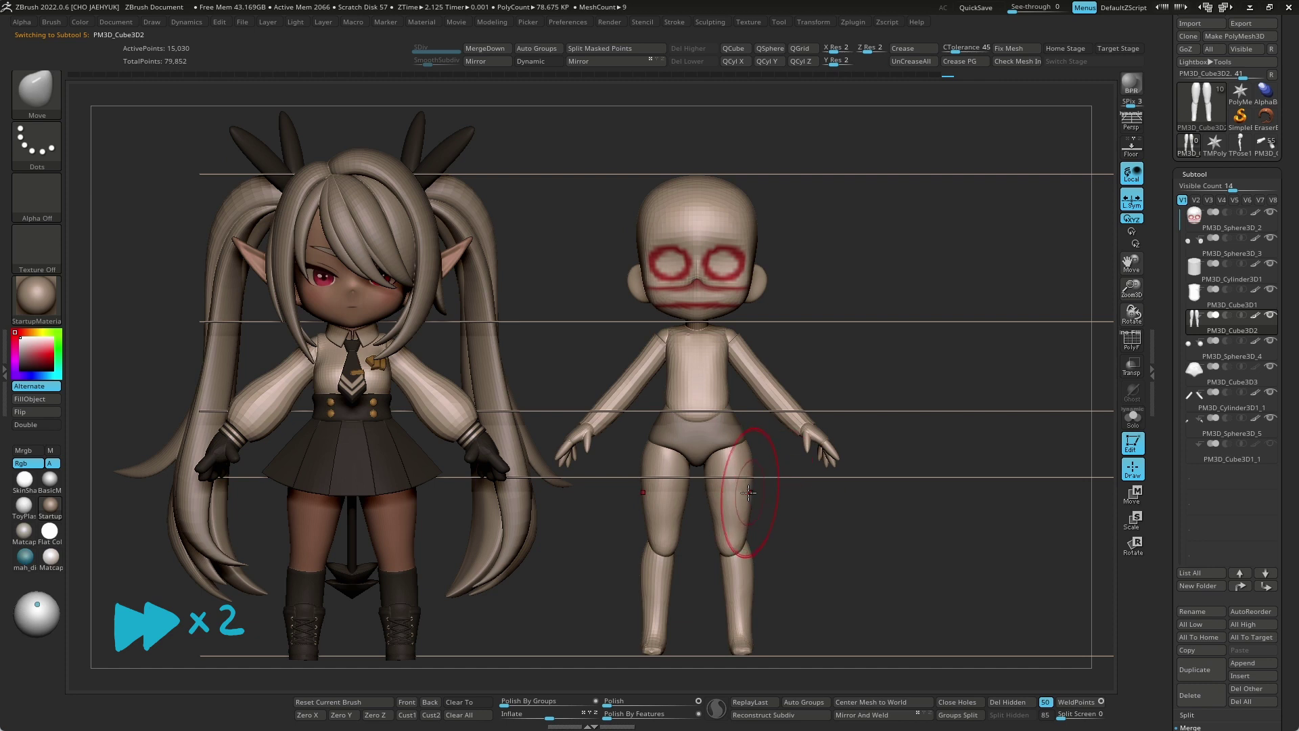
# Switch from the MoveF brush back to the Move brush and select the arms.
pyautogui.press('b')
pyautogui.press('m')
pyautogui.press('f')
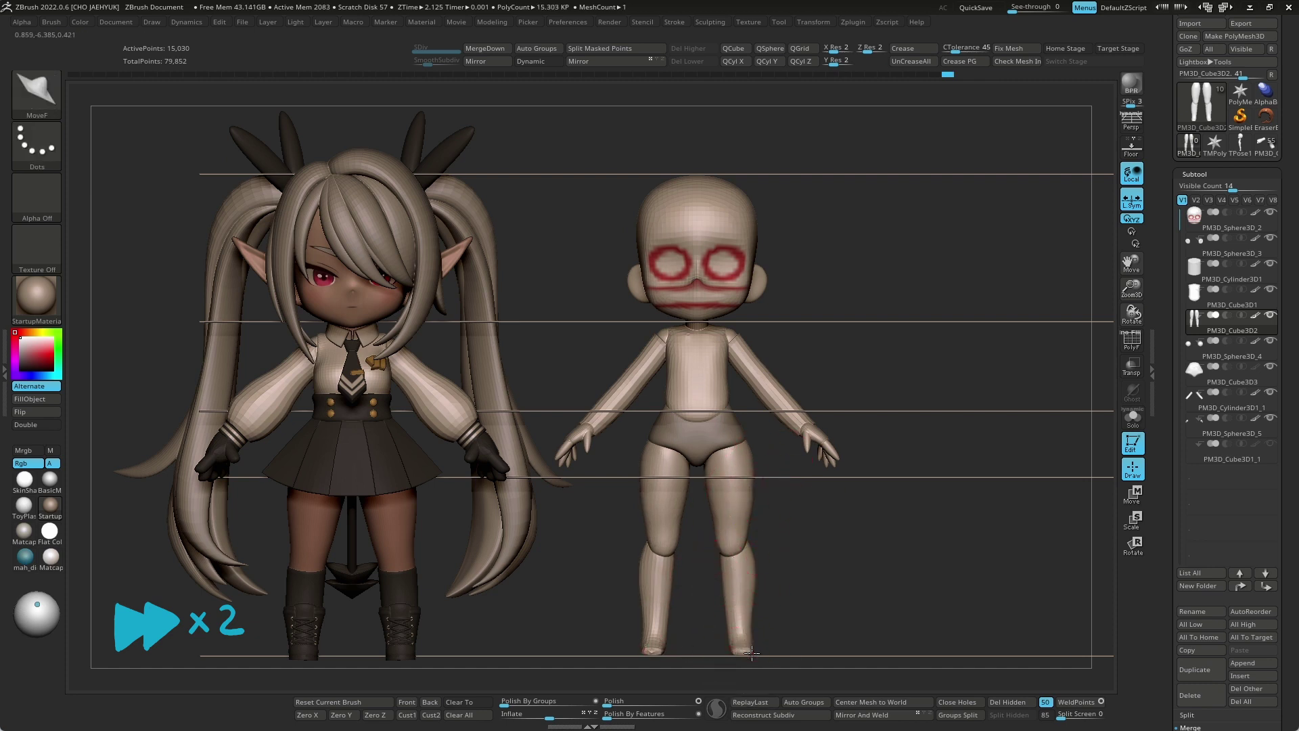
pyautogui.press('b')
pyautogui.press('m')
pyautogui.press('v')
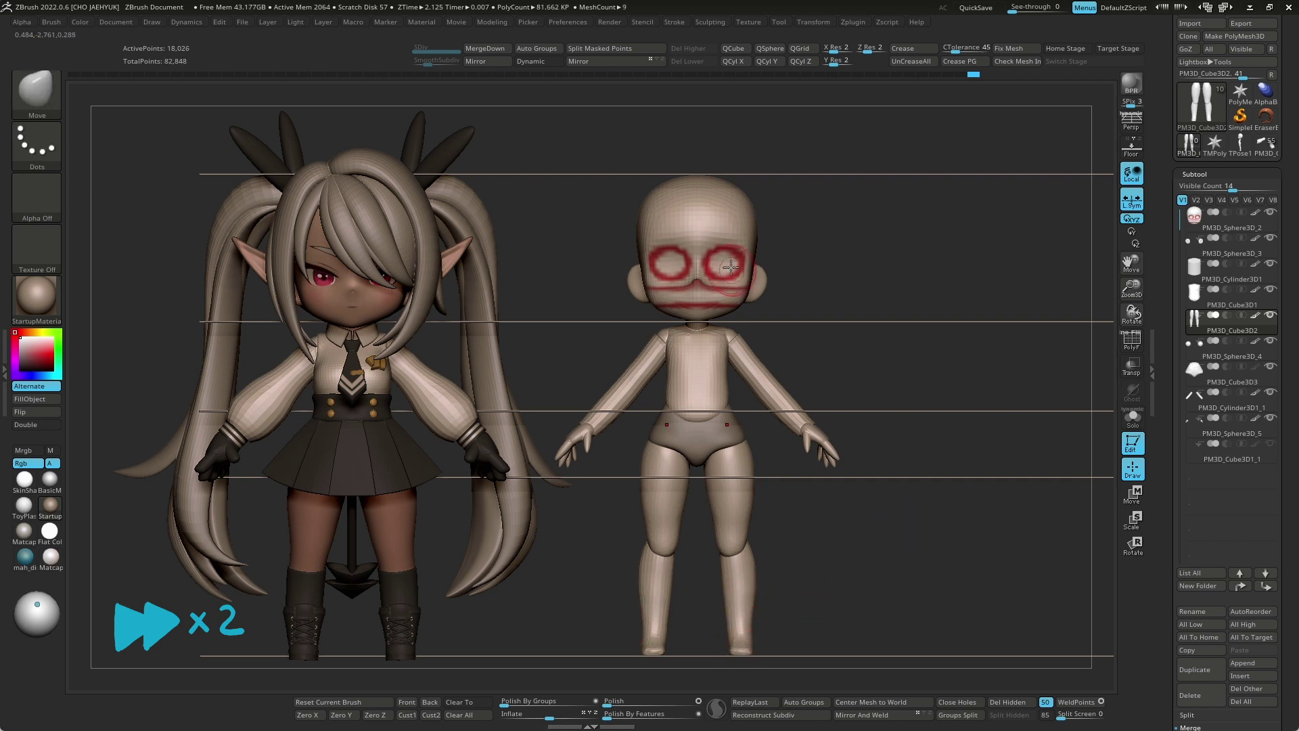
pyautogui.keyDown('alt'); pyautogui.click(808, 500); pyautogui.keyUp('alt')
pyautogui.moveTo(809, 501); pyautogui.dragTo(798, 508, button='right')
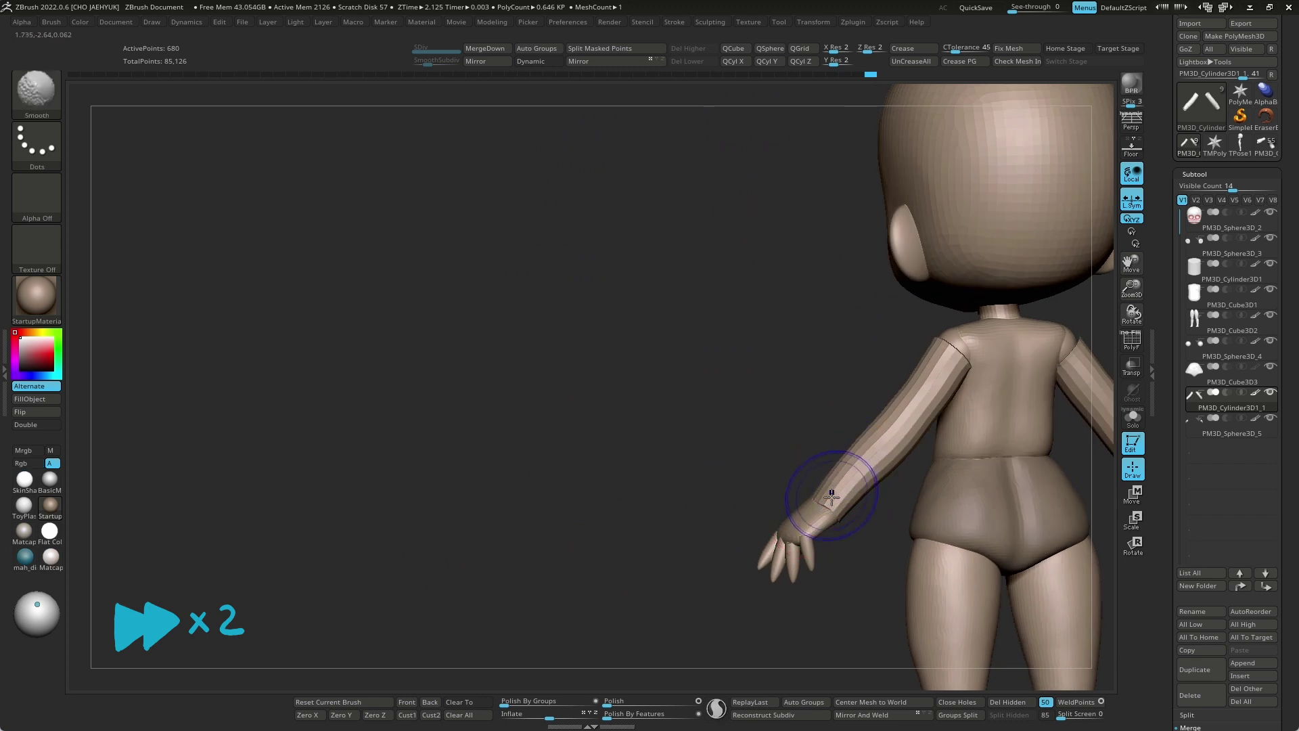
# Smooth the forearm at the wrist, then frame and orbit the doll to a front-left view.
pyautogui.moveTo(839, 467); pyautogui.dragTo(802, 487, button='right')
pyautogui.press('f')
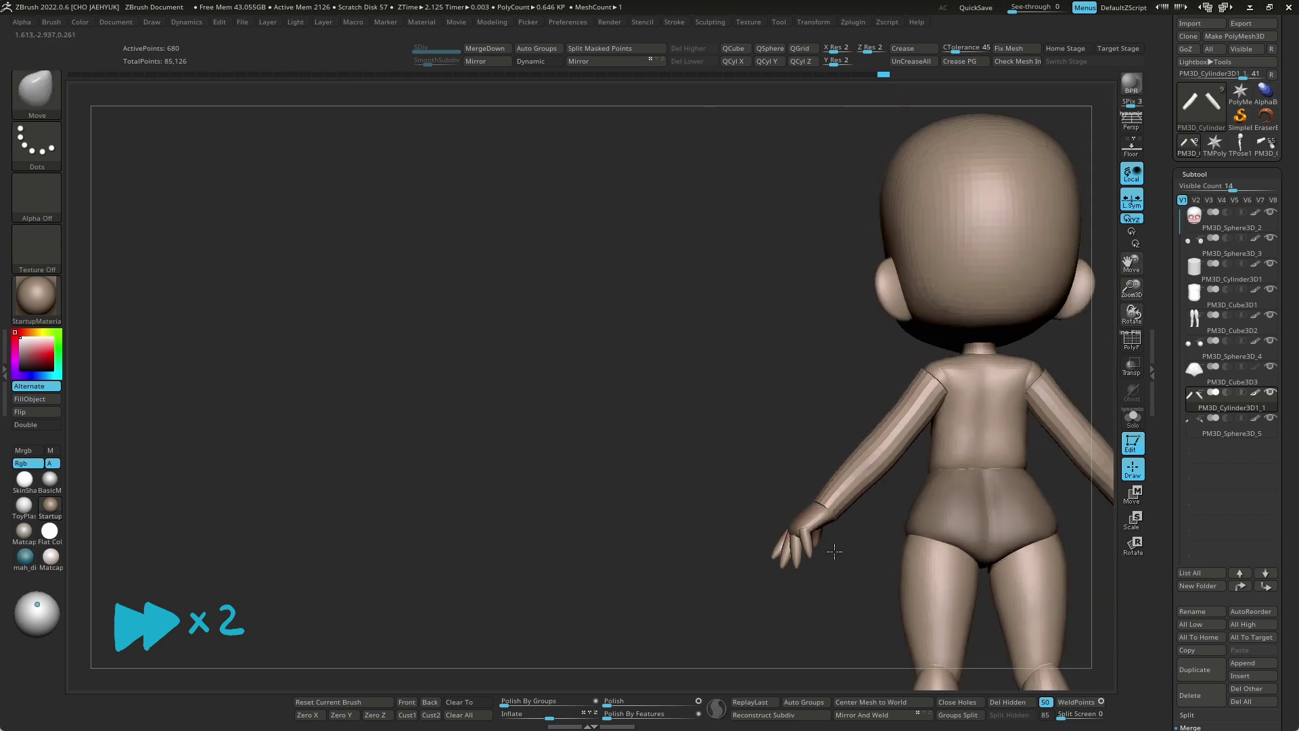
pyautogui.moveTo(827, 545); pyautogui.dragTo(799, 486, button='right')
pyautogui.moveTo(905, 493)
pyautogui.mouseDown(button='right')
pyautogui.moveTo(870, 362)
pyautogui.moveTo(885, 397)
pyautogui.mouseUp(button='right')
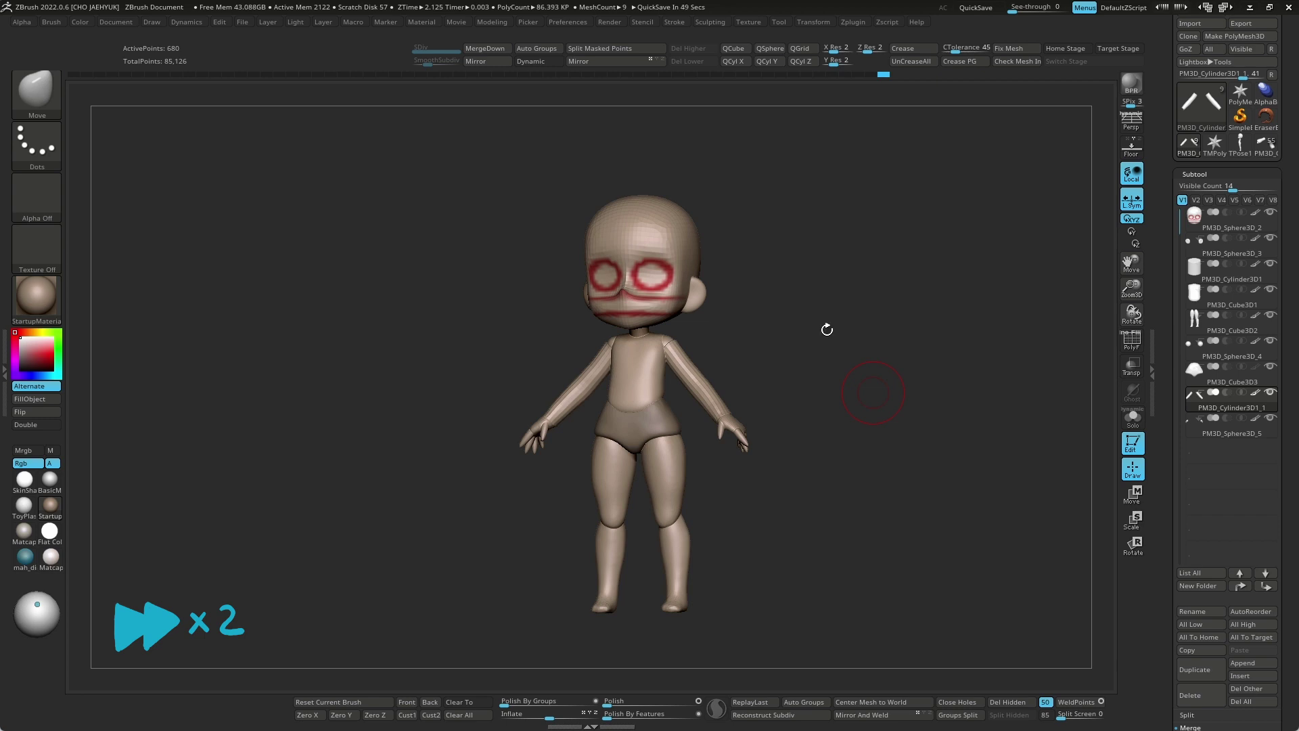
pyautogui.moveTo(837, 343); pyautogui.dragTo(845, 74)
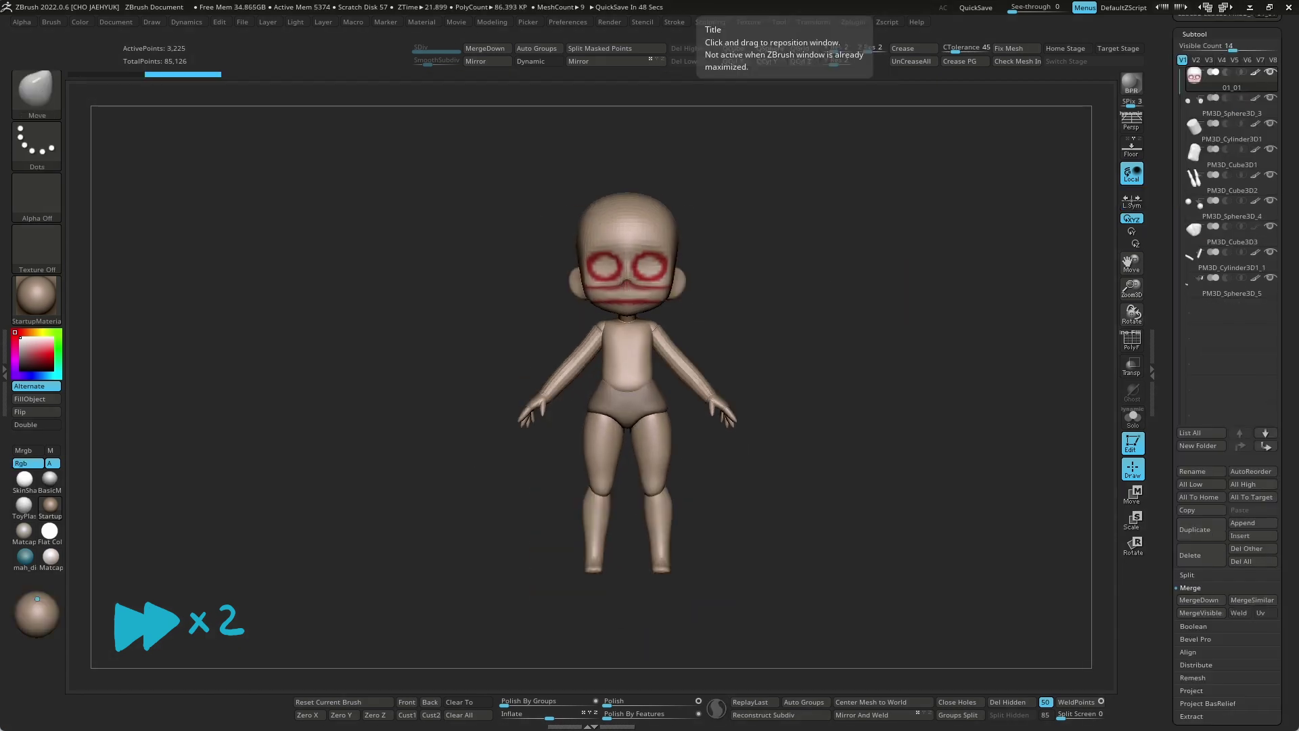
# Select the legs and smooth the outer right knee from a straight front view.
pyautogui.keyDown('alt'); pyautogui.click(637, 467); pyautogui.keyUp('alt')
pyautogui.press('space')
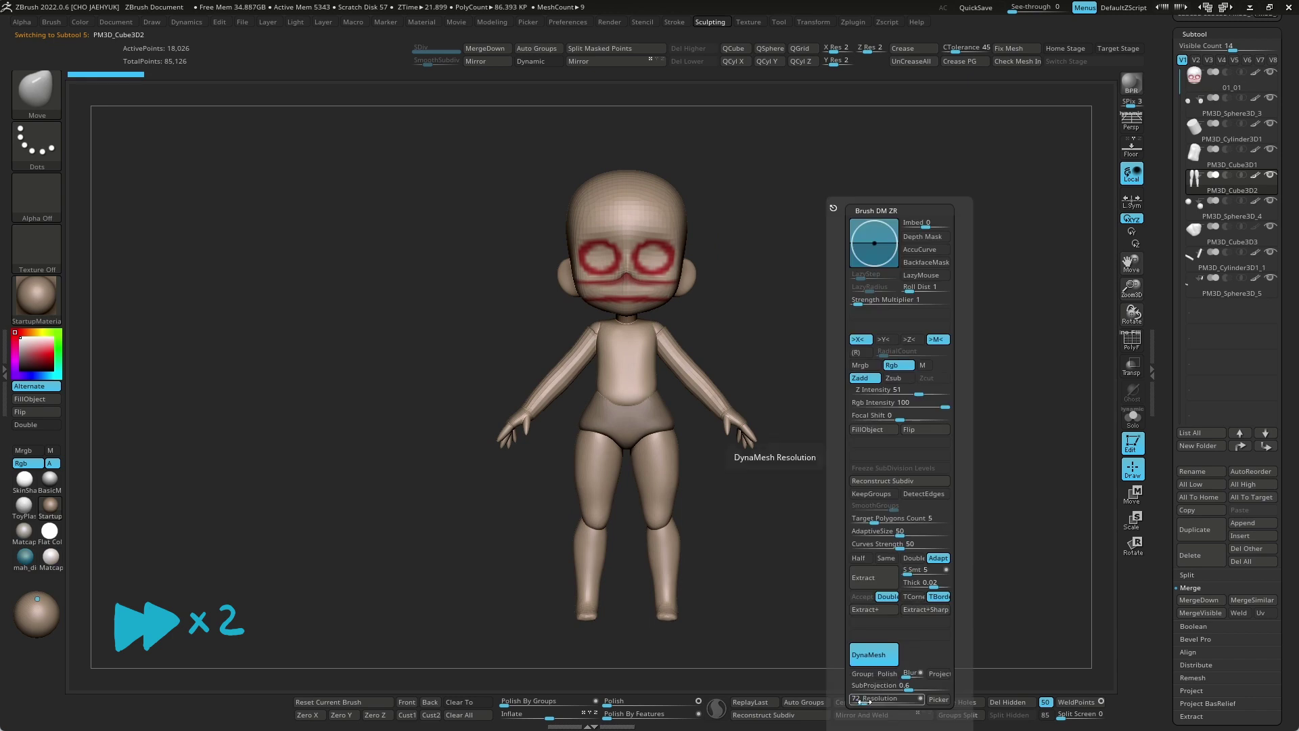
pyautogui.moveTo(851, 575); pyautogui.dragTo(836, 472)
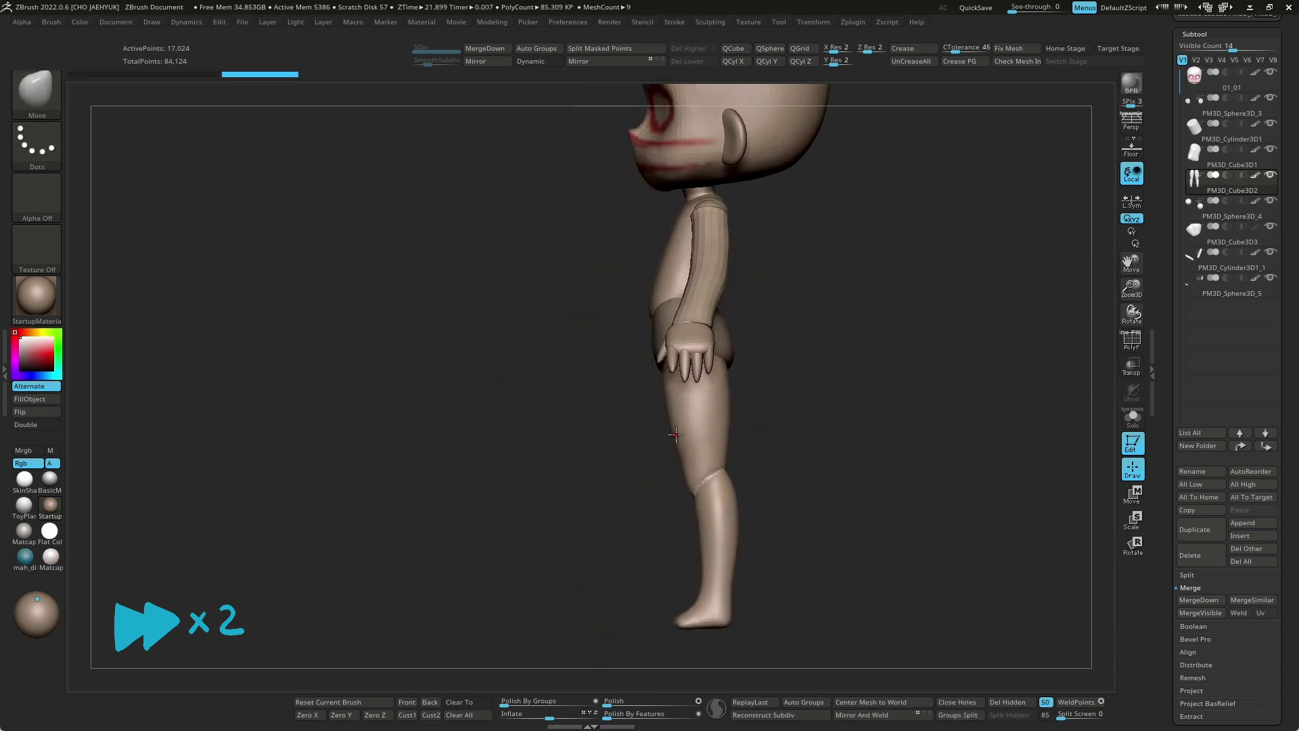
pyautogui.moveTo(777, 413)
pyautogui.keyDown('shift'); pyautogui.mouseDown()
pyautogui.moveTo(884, 411)
pyautogui.moveTo(822, 529)
pyautogui.moveTo(734, 516)
pyautogui.moveTo(846, 449)
pyautogui.mouseUp(); pyautogui.keyUp('shift')
pyautogui.moveTo(788, 498)
pyautogui.keyDown('alt'); pyautogui.mouseDown()
pyautogui.moveTo(733, 500)
pyautogui.moveTo(742, 562)
pyautogui.mouseUp(); pyautogui.keyUp('alt')
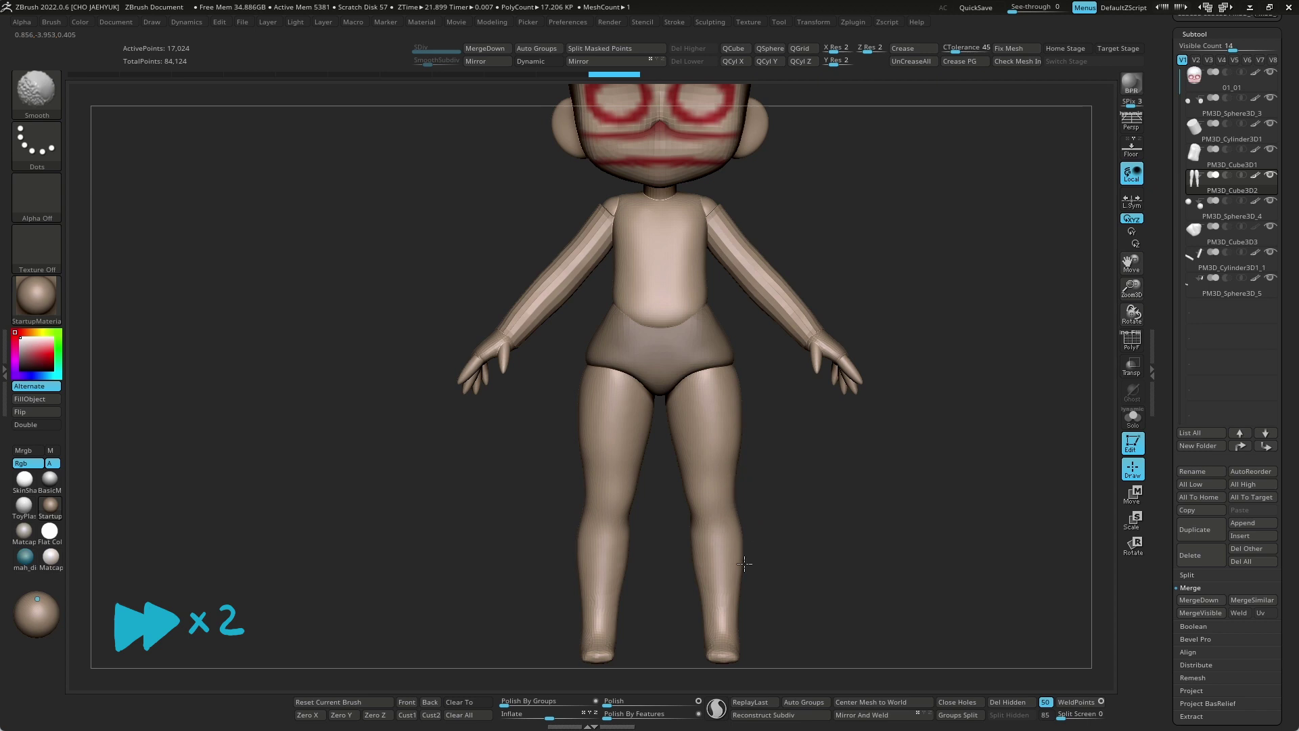
pyautogui.moveTo(771, 490)
pyautogui.keyDown('shift'); pyautogui.mouseDown()
pyautogui.moveTo(737, 514)
pyautogui.moveTo(691, 461)
pyautogui.mouseUp(); pyautogui.keyUp('shift')
pyautogui.press('v')
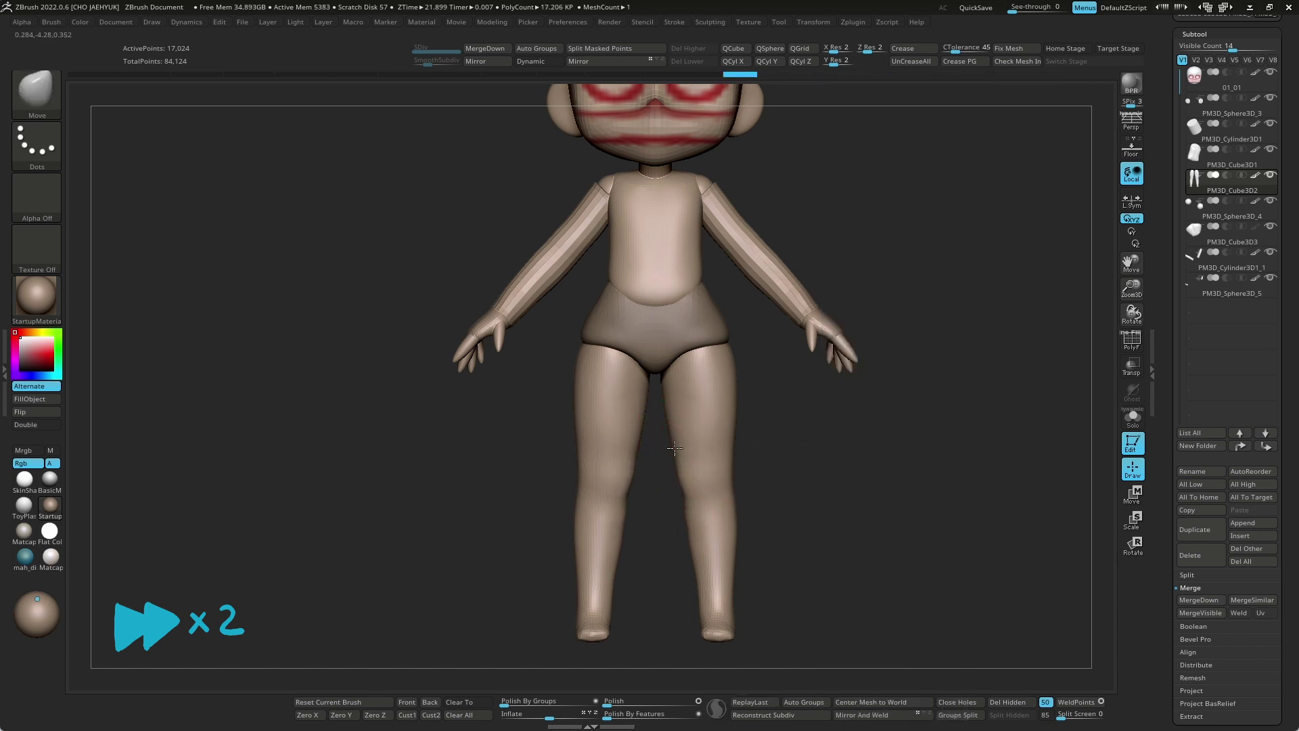
pyautogui.keyDown('shift'); pyautogui.moveTo(684, 504); pyautogui.dragTo(682, 521); pyautogui.keyUp('shift')
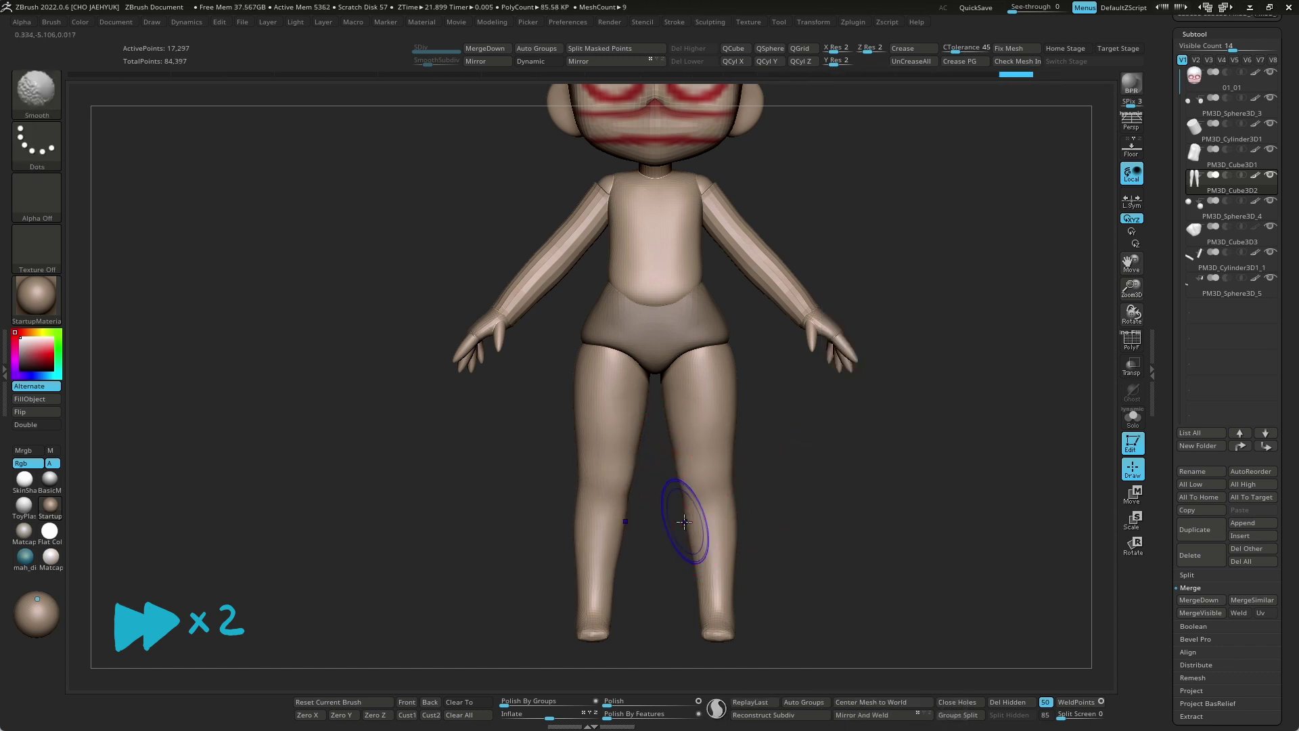
# Resize the brush and keep smoothing the knees from side, front and three-quarter views.
pyautogui.press('s')
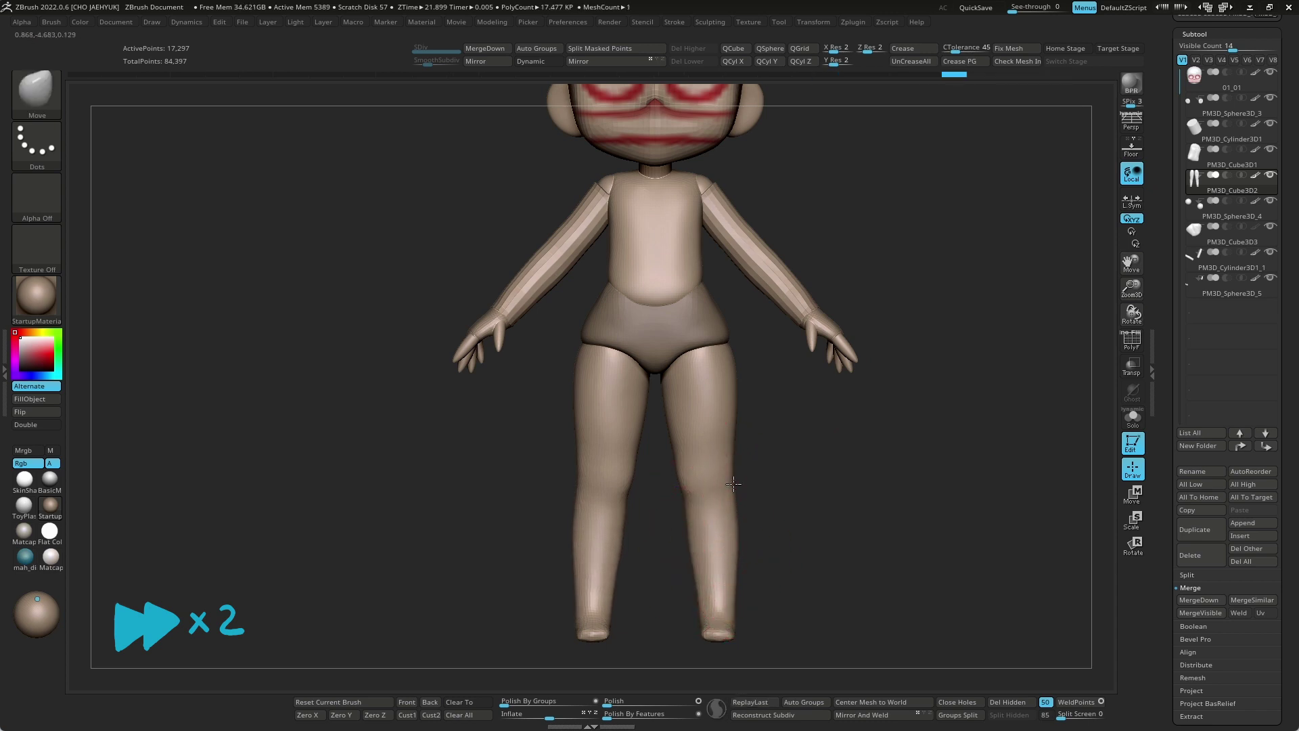
pyautogui.press('f')
pyautogui.moveTo(835, 536); pyautogui.dragTo(734, 539)
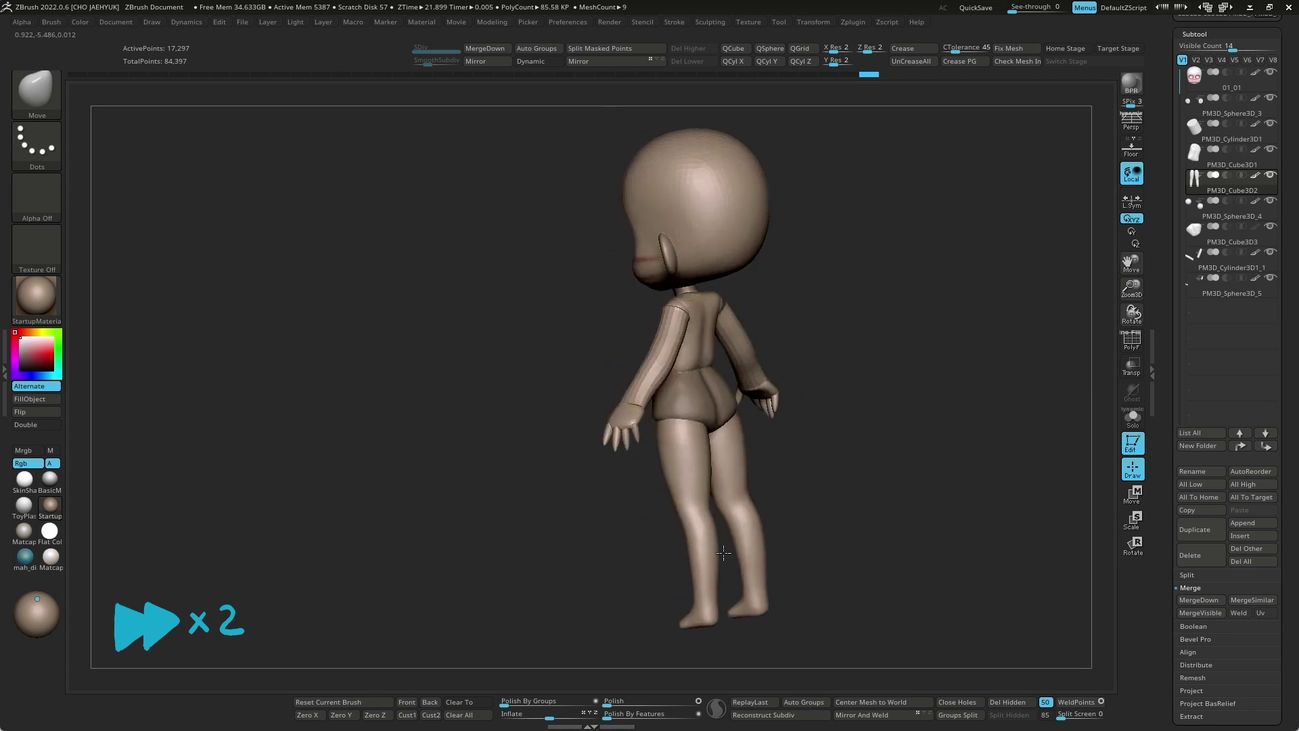
pyautogui.keyDown('alt'); pyautogui.moveTo(783, 487); pyautogui.dragTo(700, 527); pyautogui.keyUp('alt')
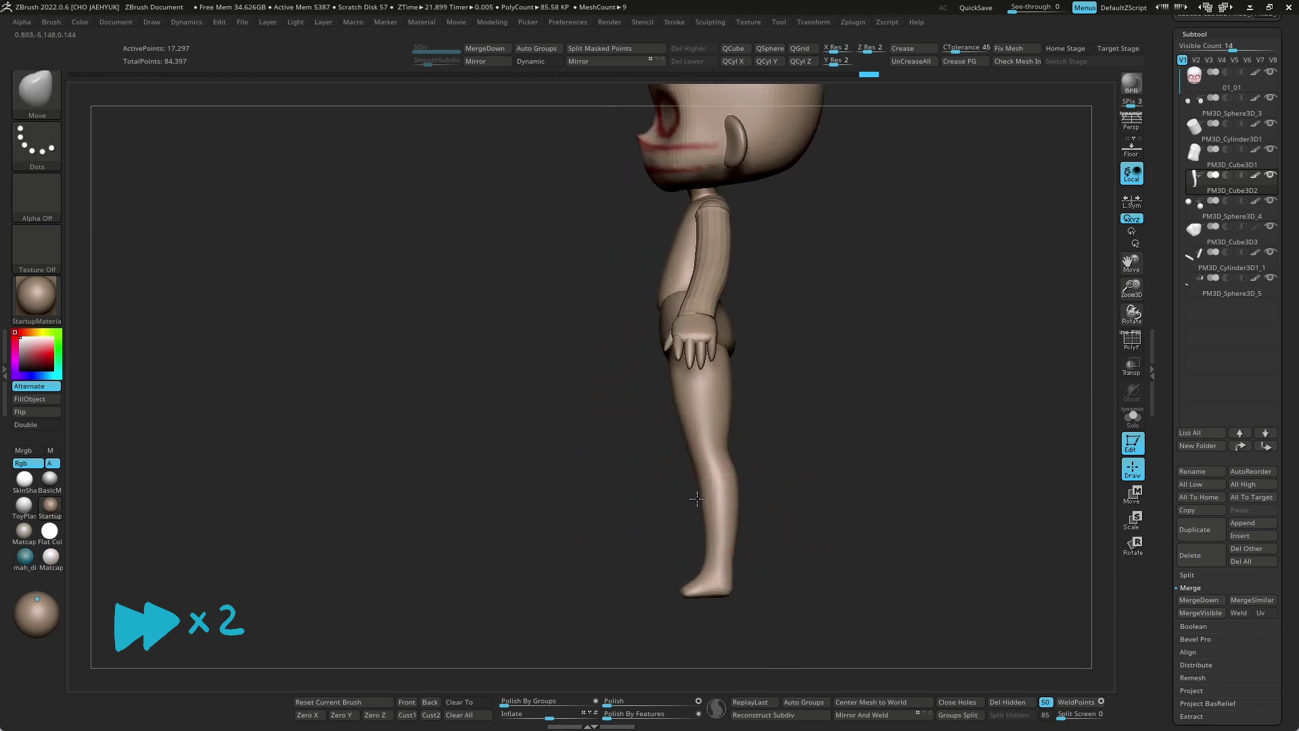
pyautogui.keyDown('ctrl'); pyautogui.moveTo(703, 379); pyautogui.dragTo(727, 444); pyautogui.keyUp('ctrl')
pyautogui.keyDown('shift'); pyautogui.moveTo(748, 510); pyautogui.dragTo(700, 556, button='right'); pyautogui.keyUp('shift')
pyautogui.press('s')
pyautogui.moveTo(791, 551); pyautogui.dragTo(748, 536)
pyautogui.keyDown('shift'); pyautogui.moveTo(832, 579); pyautogui.dragTo(724, 449); pyautogui.keyUp('shift')
pyautogui.press('s')
pyautogui.press('space')
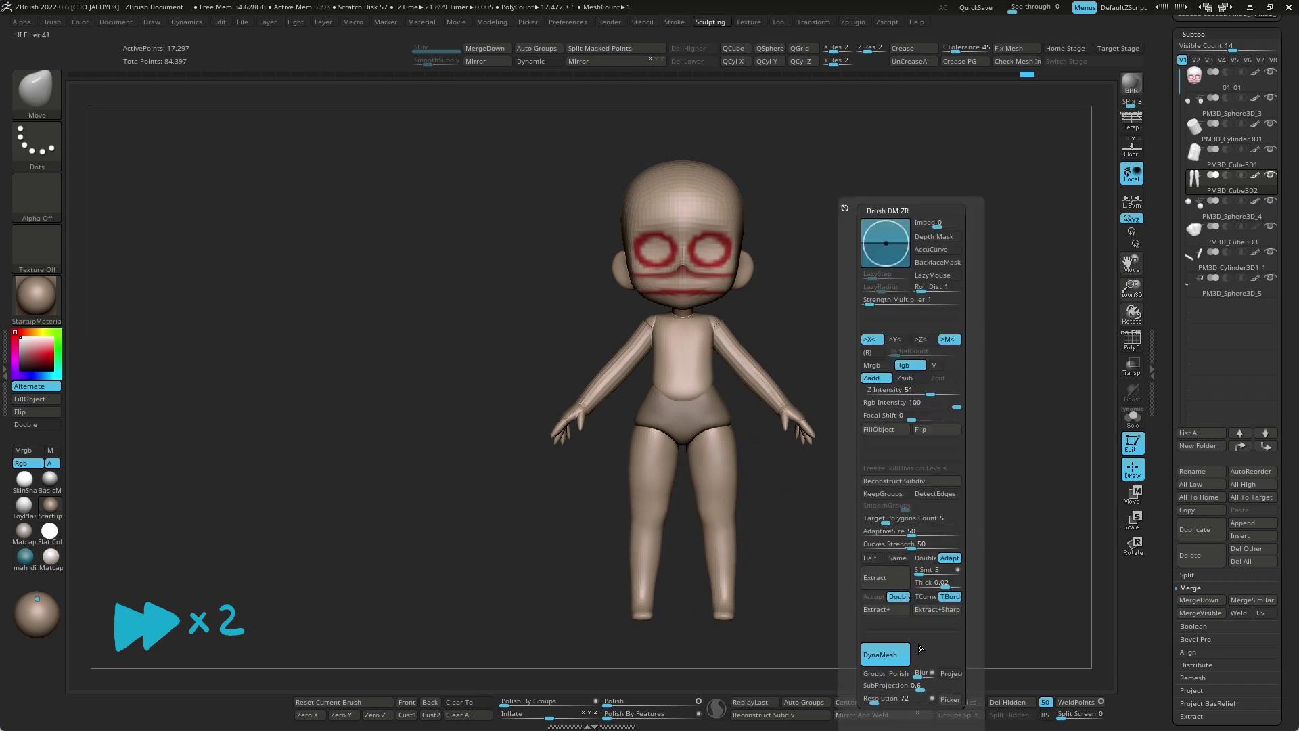
# Inspect the DynaMeshed legs' wireframe with PolyF, then orbit to the front and zoom in.
pyautogui.moveTo(820, 517)
pyautogui.mouseDown()
pyautogui.moveTo(789, 533)
pyautogui.moveTo(817, 519)
pyautogui.mouseUp()
pyautogui.hotkey('shift', 'f')
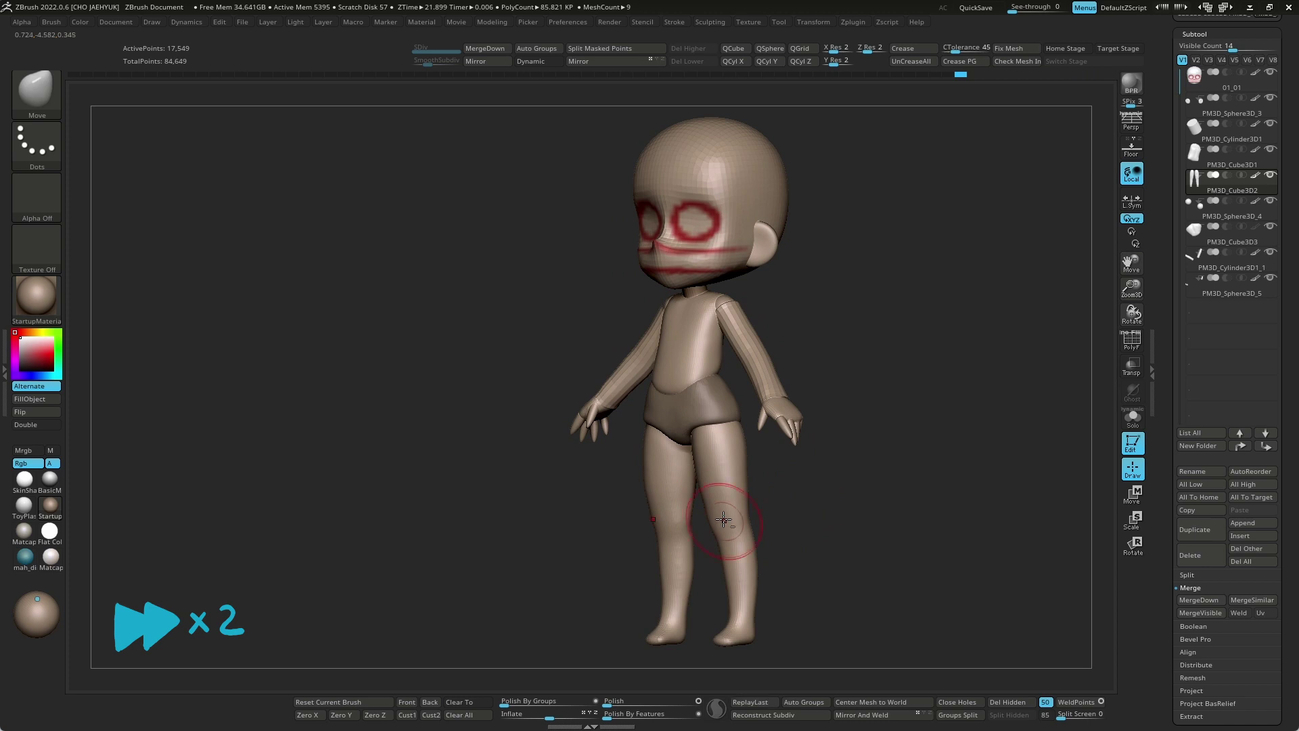
pyautogui.hotkey('shift', 'f')
pyautogui.moveTo(783, 484)
pyautogui.mouseDown()
pyautogui.moveTo(850, 473)
pyautogui.moveTo(797, 489)
pyautogui.moveTo(835, 498)
pyautogui.moveTo(806, 531)
pyautogui.moveTo(839, 544)
pyautogui.mouseUp()
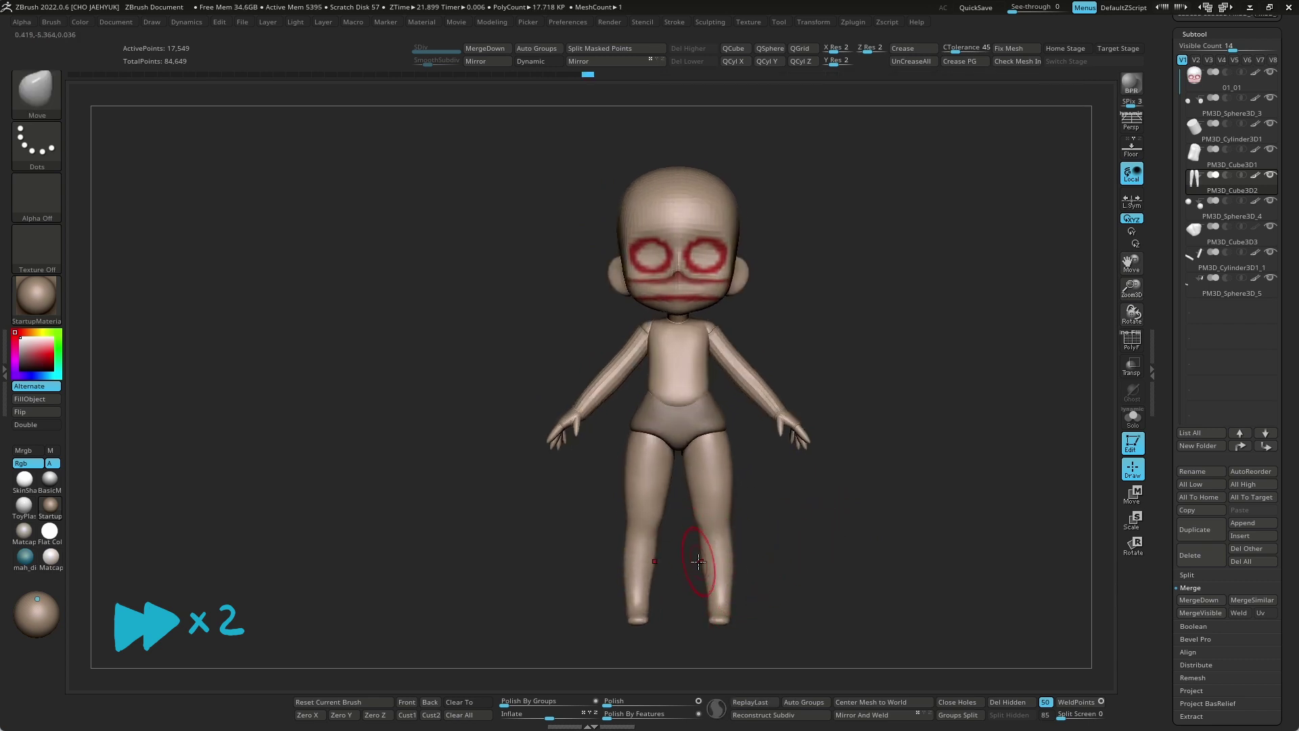
pyautogui.moveTo(893, 458)
pyautogui.keyDown('alt'); pyautogui.mouseDown()
pyautogui.moveTo(846, 536)
pyautogui.moveTo(850, 512)
pyautogui.moveTo(868, 530)
pyautogui.mouseUp(); pyautogui.keyUp('alt')
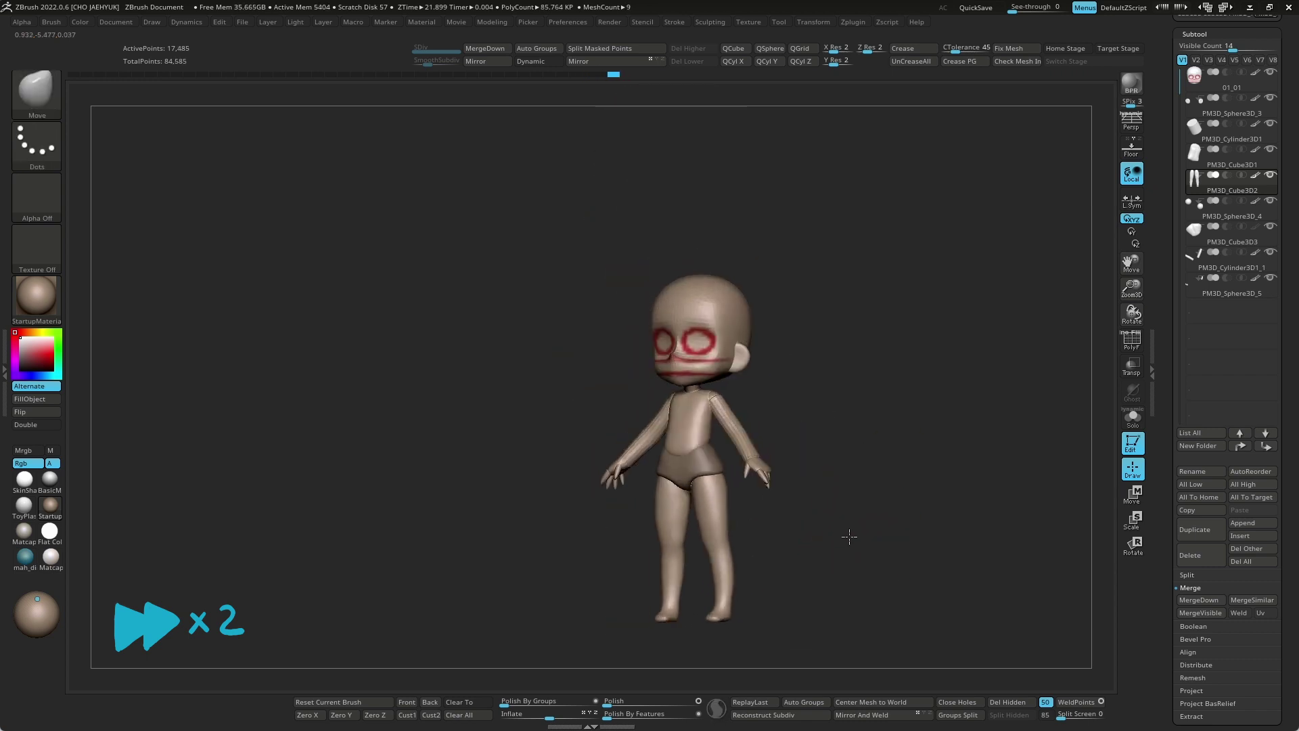